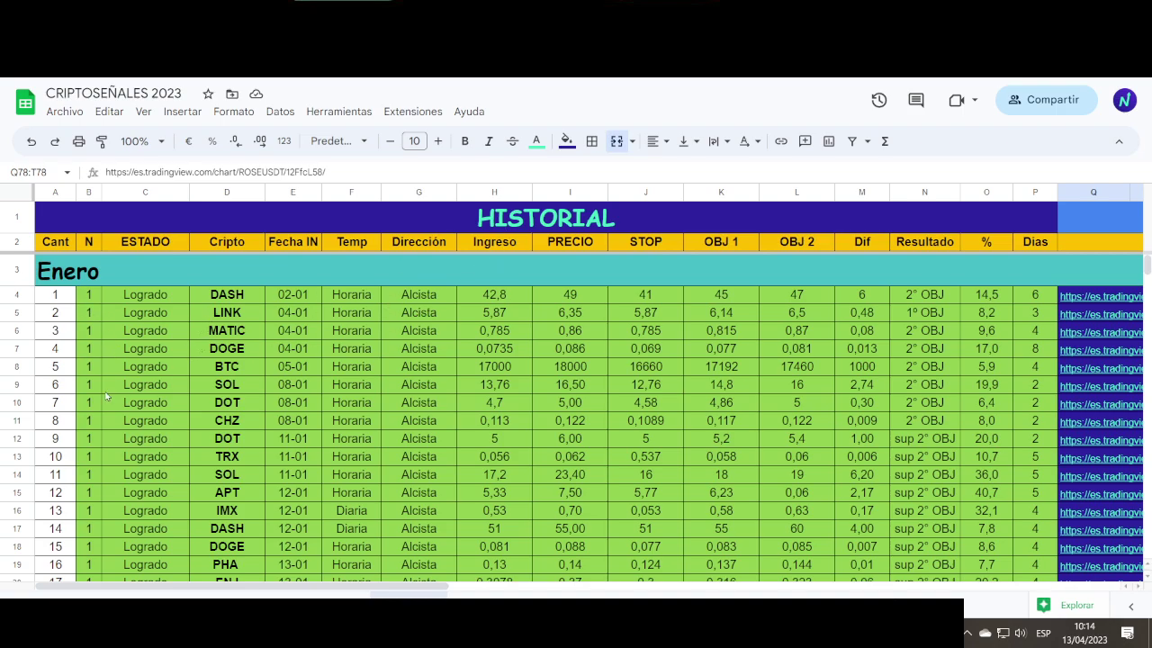
- Examine January's achieved and stopped-out signals in the HISTORIAL sheet, including which objective the last achieved trades reached
scroll(106, 393, down, 8)
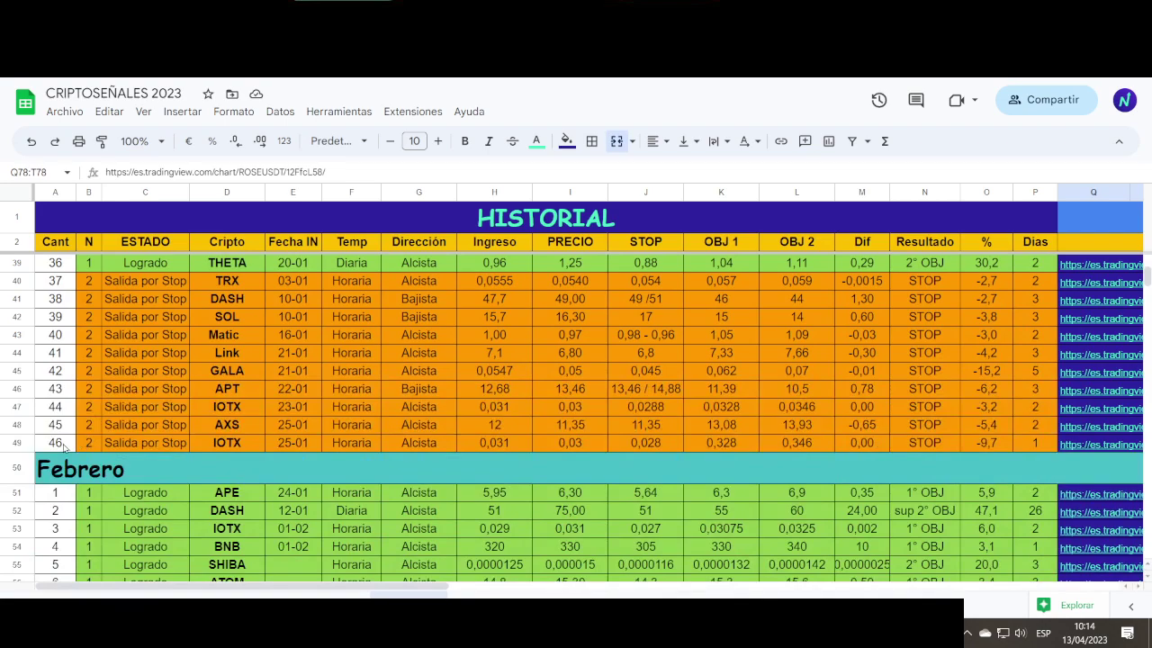
click(56, 442)
scroll(115, 374, up, 1)
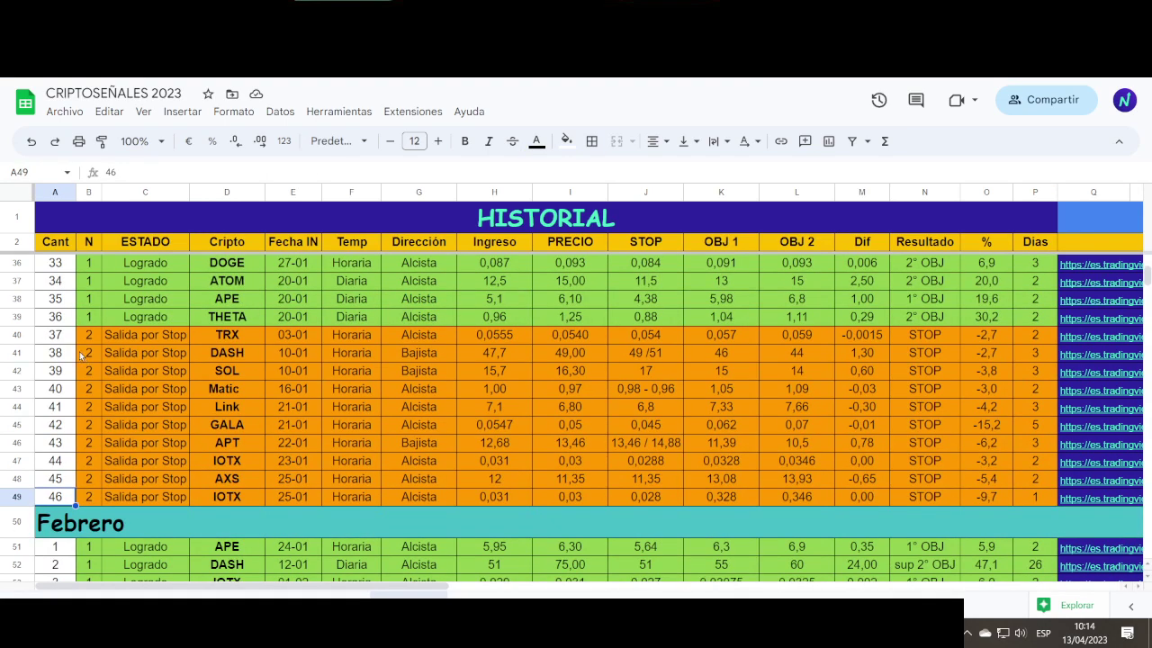
click(62, 322)
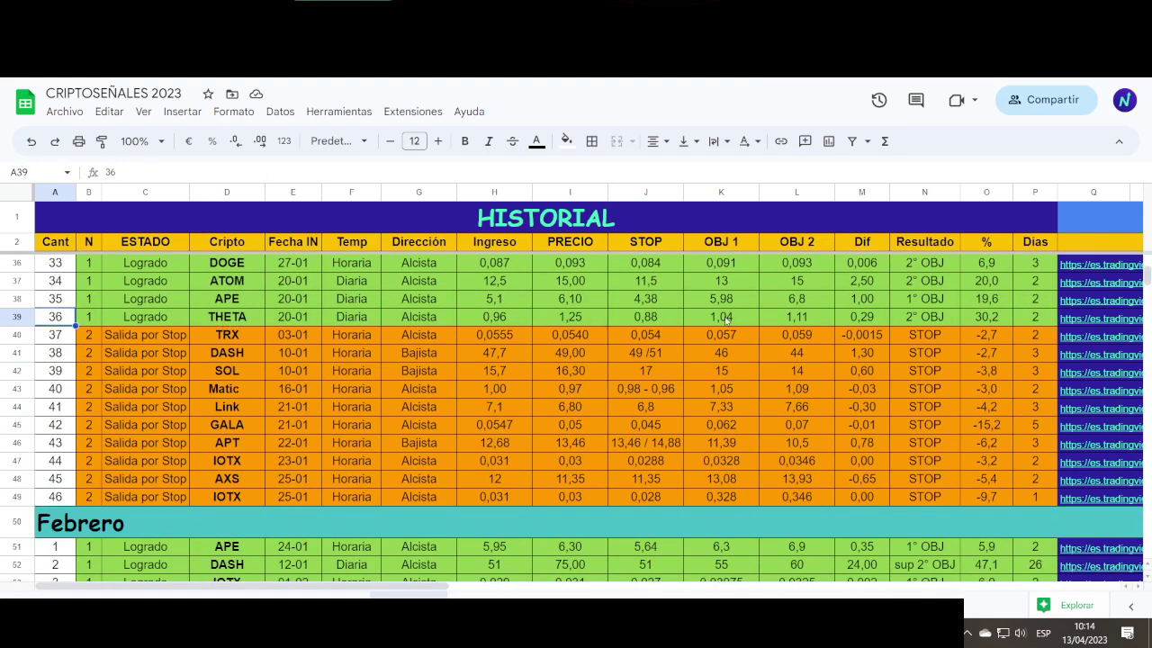
scroll(711, 376, up, 2)
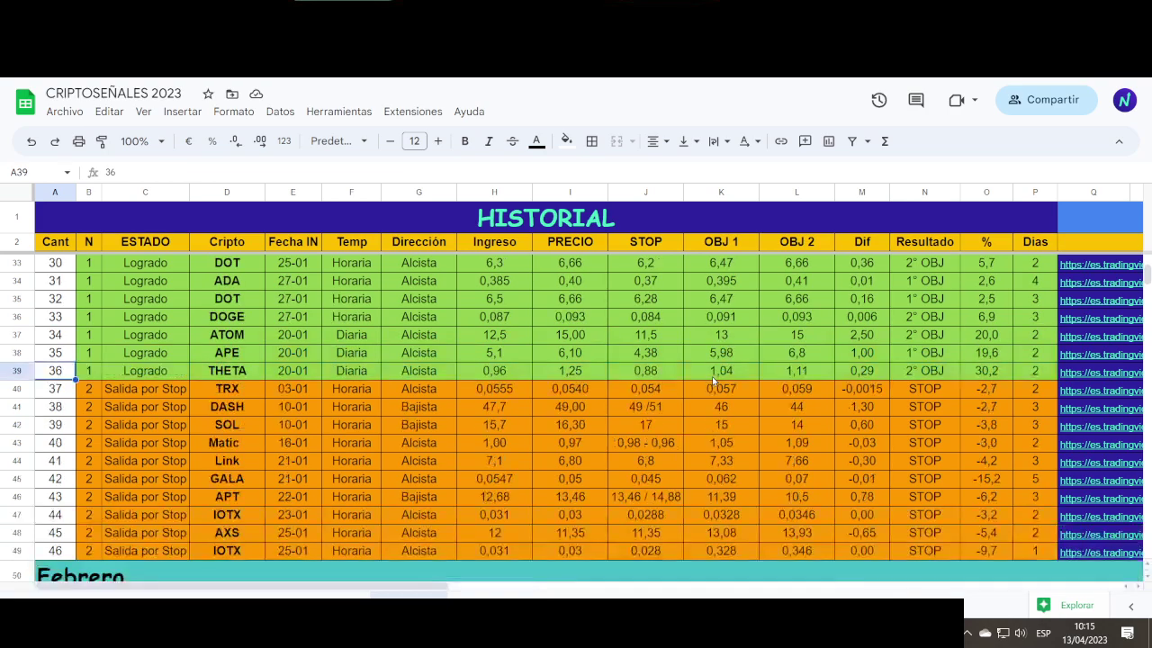
click(929, 376)
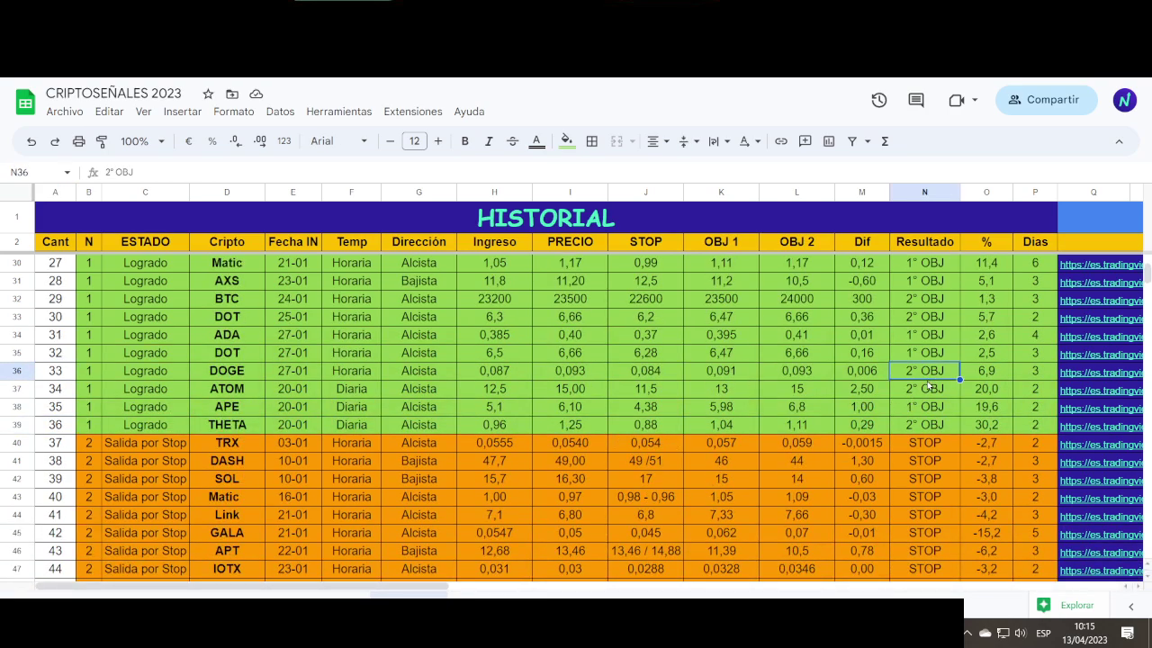
click(934, 358)
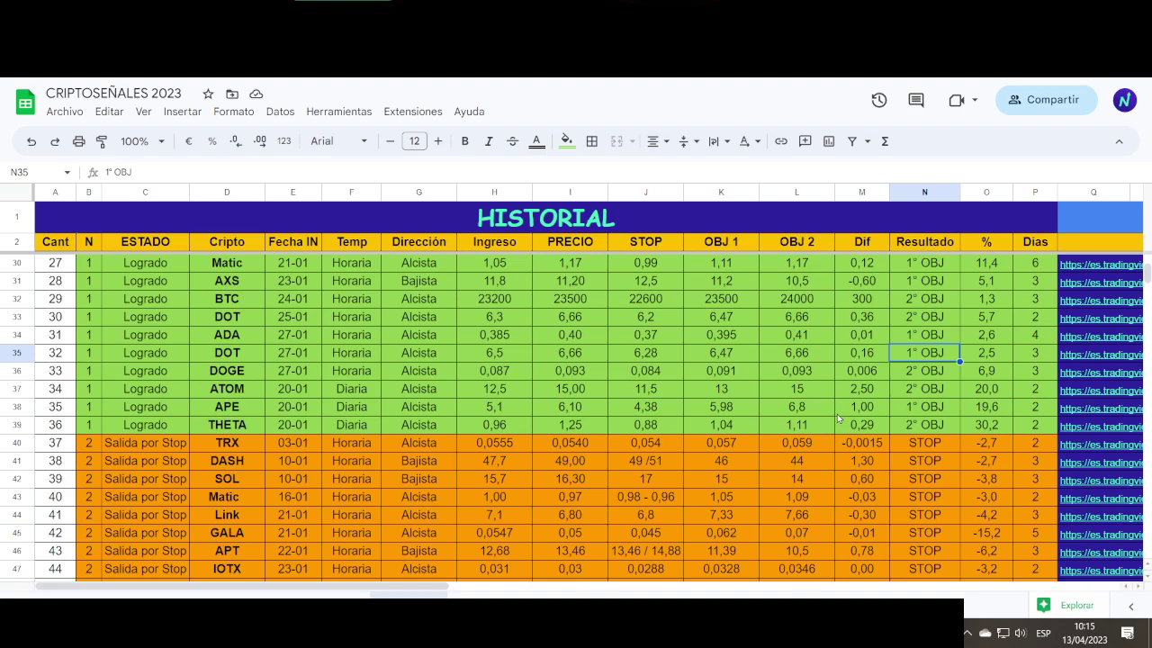
- Examine February's signals in the HISTORIAL sheet, comparing the achieved and stopped-out trades and their loss percentages
scroll(839, 416, down, 5)
scroll(800, 437, down, 12)
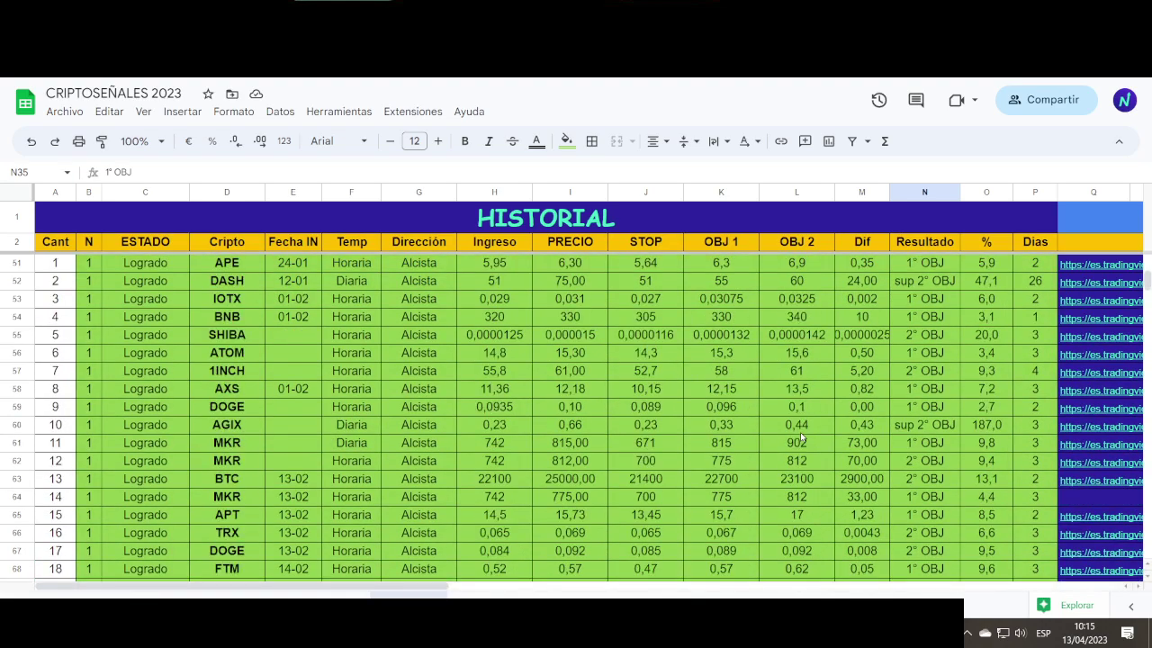
scroll(800, 441, down, 2)
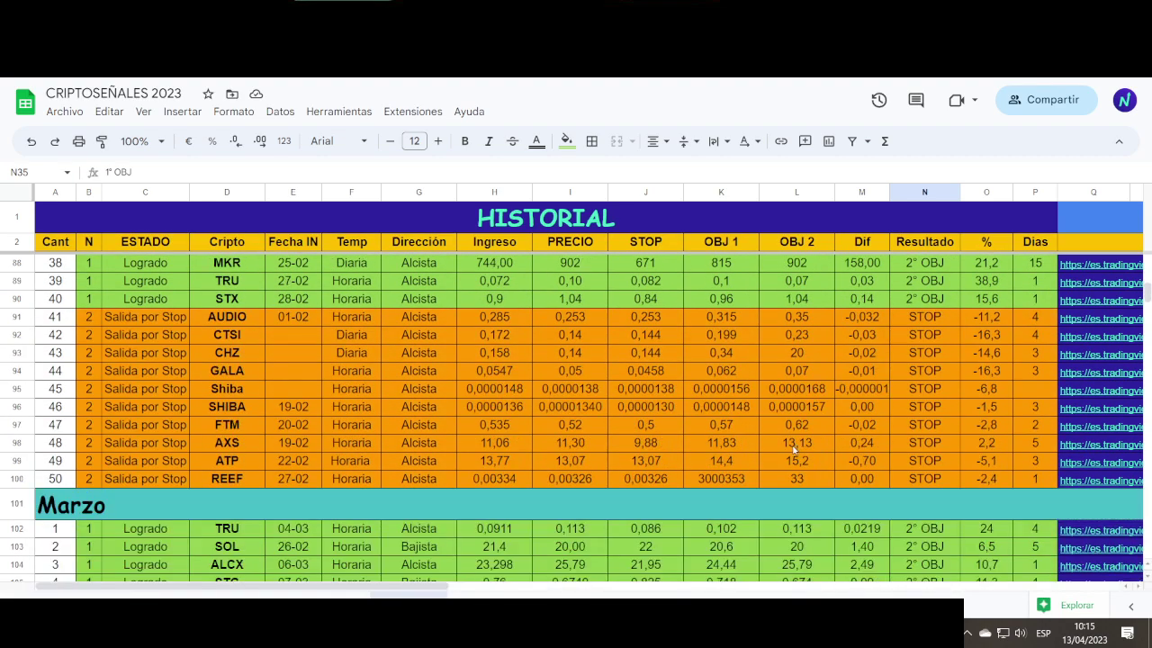
click(62, 479)
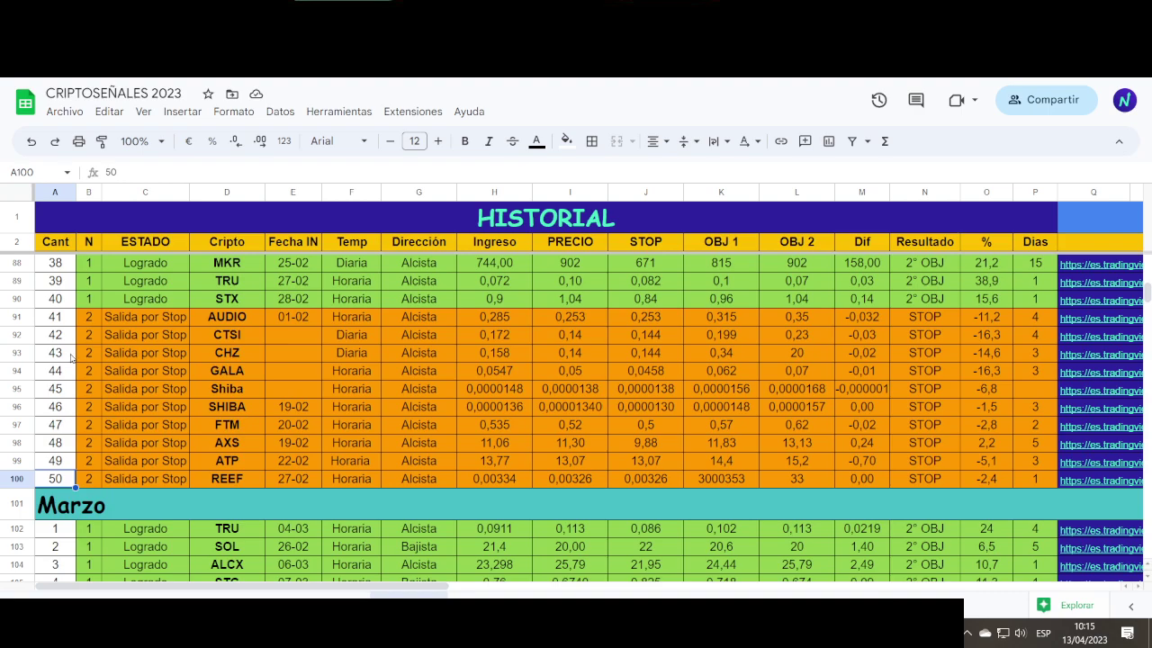
click(66, 304)
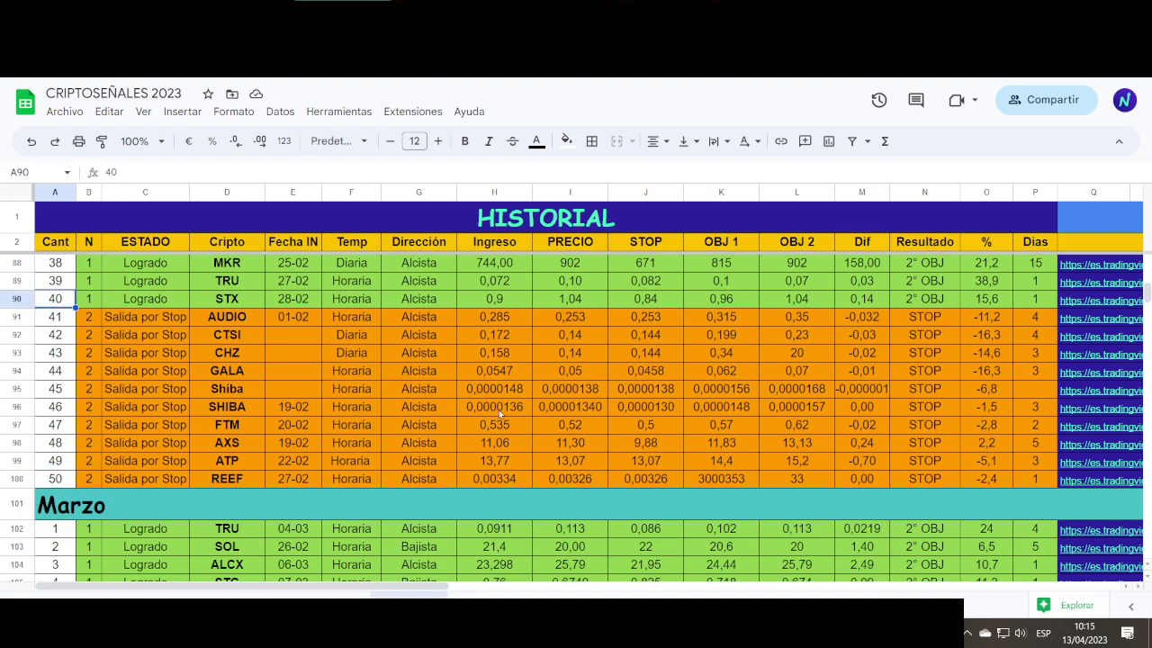
click(995, 425)
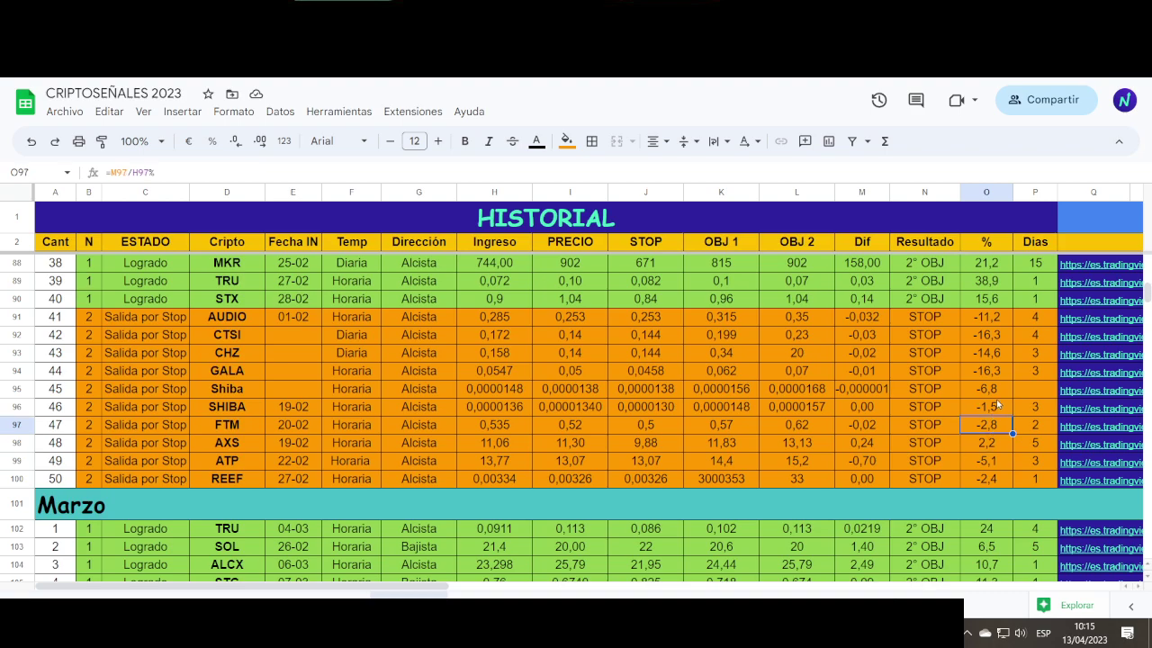
scroll(997, 391, up, 1)
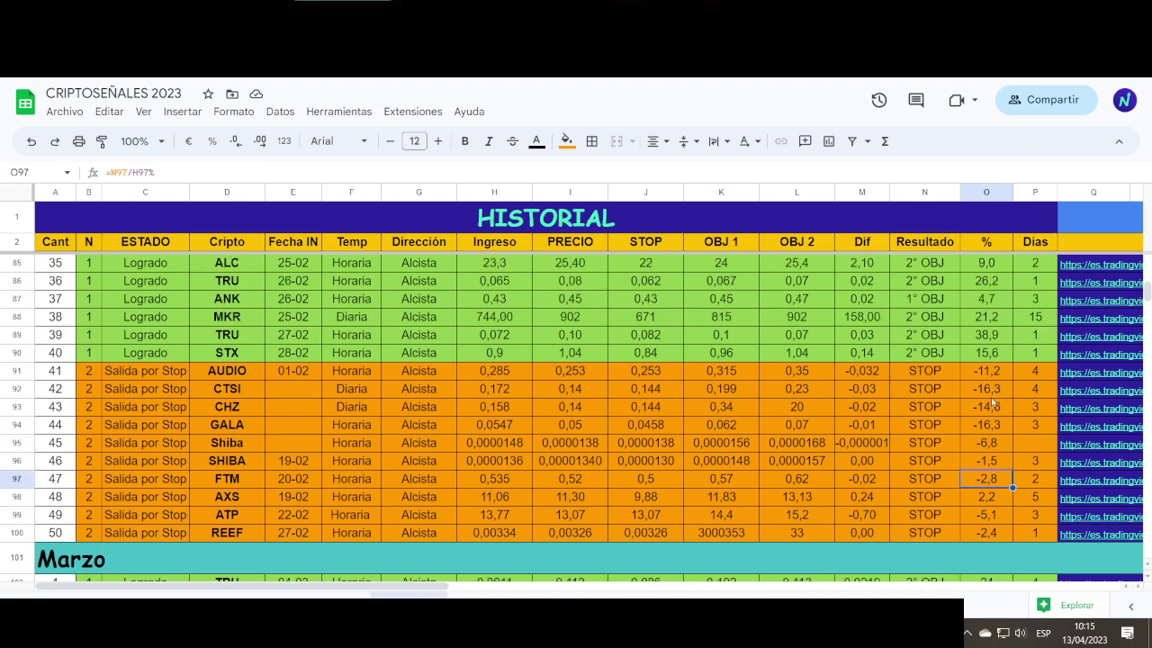
click(996, 389)
scroll(996, 389, up, 2)
scroll(995, 395, up, 2)
- Examine March's signals in the HISTORIAL sheet, checking the last achieved trade and the stopped-out trades
scroll(995, 396, down, 9)
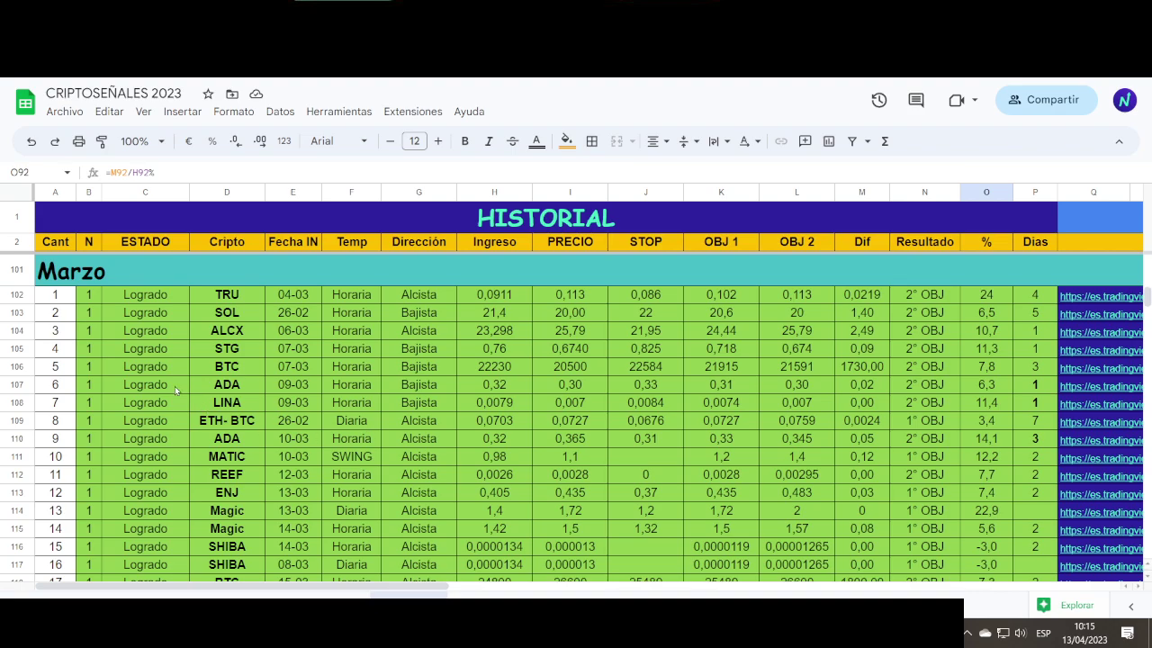
scroll(171, 397, down, 10)
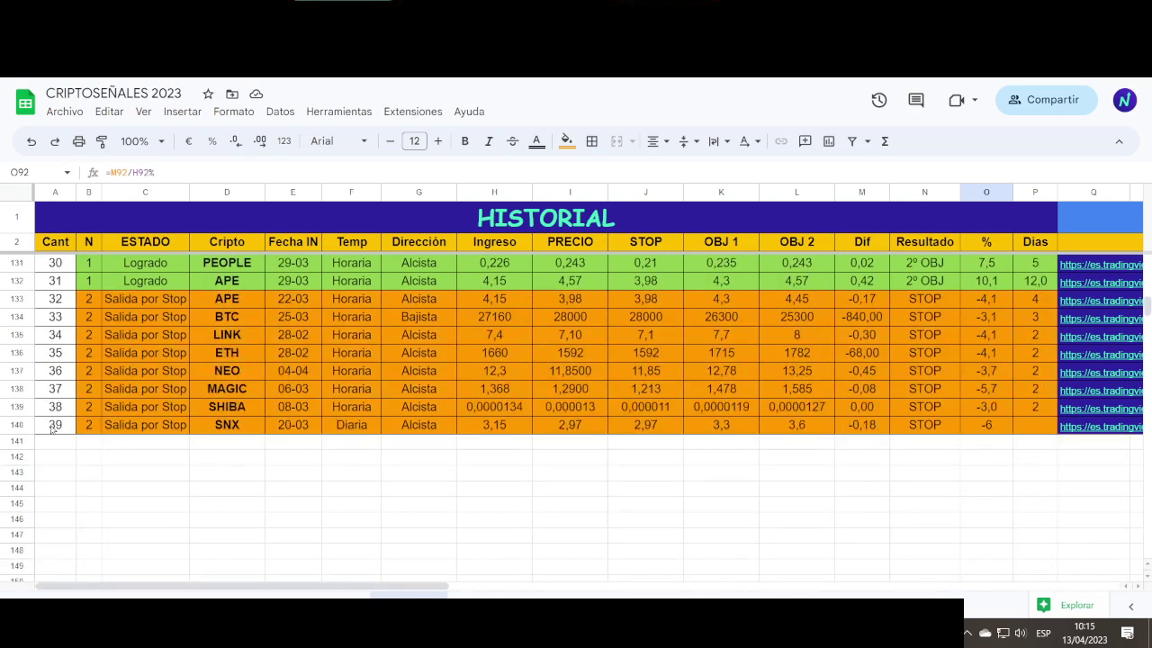
click(53, 429)
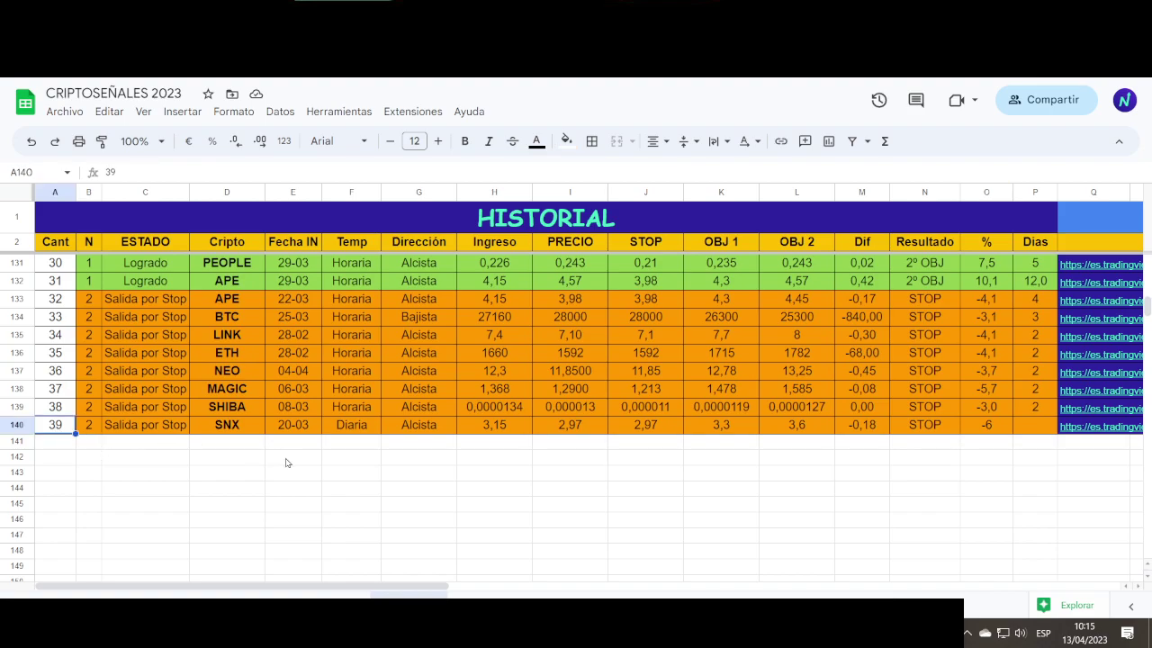
scroll(287, 463, up, 3)
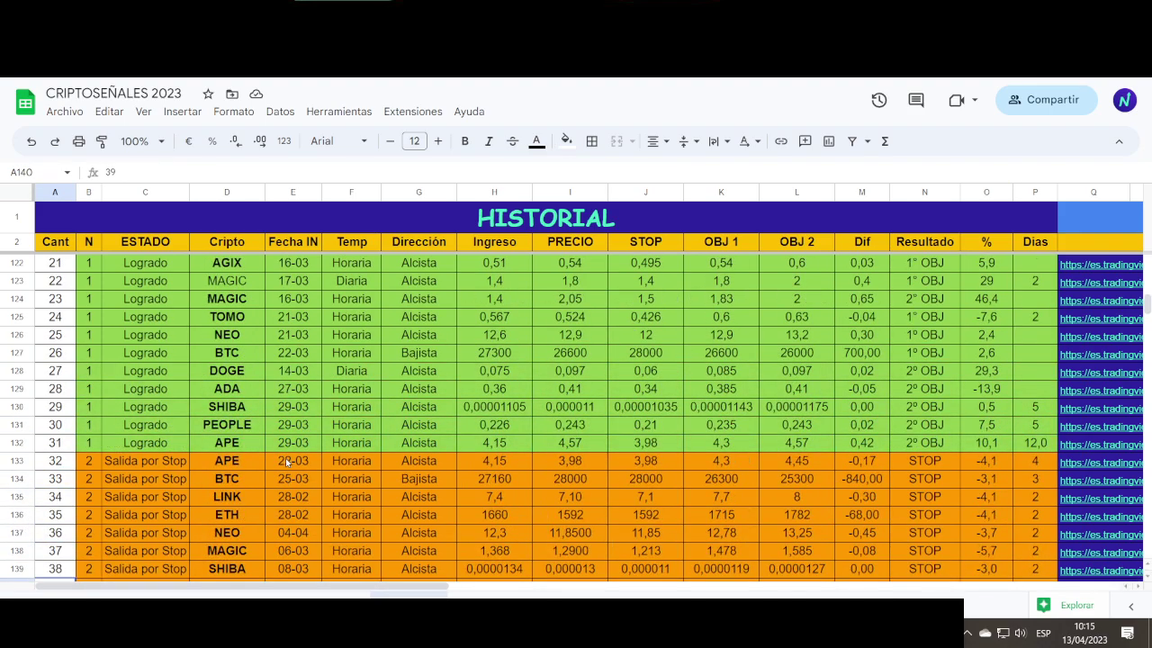
click(56, 443)
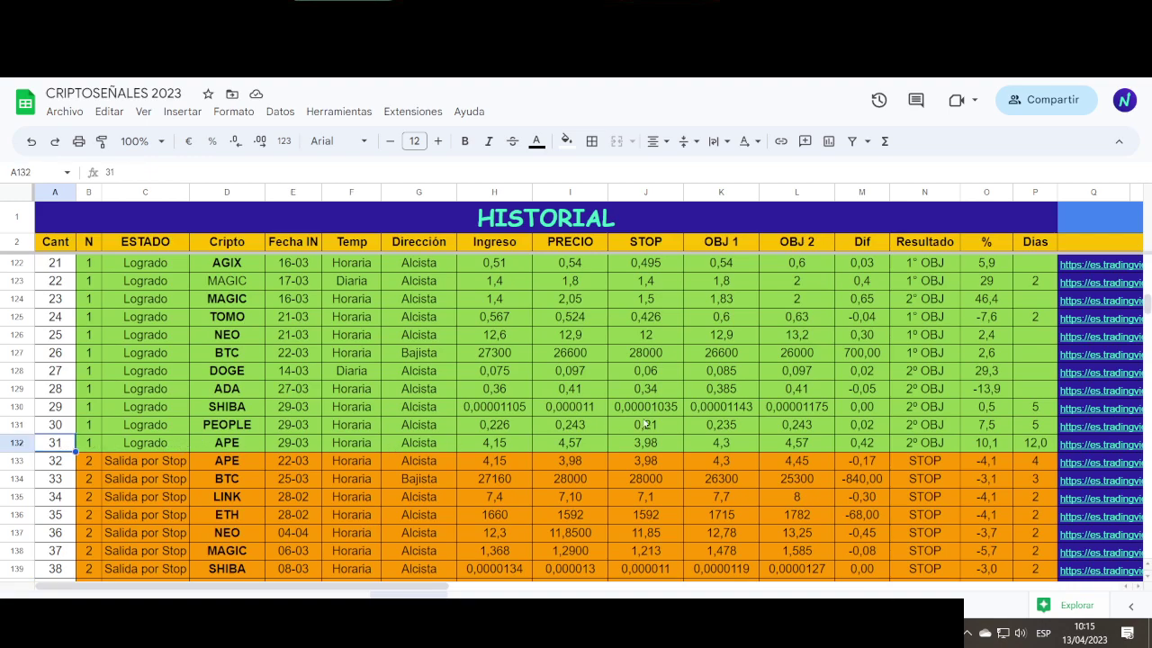
scroll(756, 412, up, 5)
scroll(752, 409, up, 2)
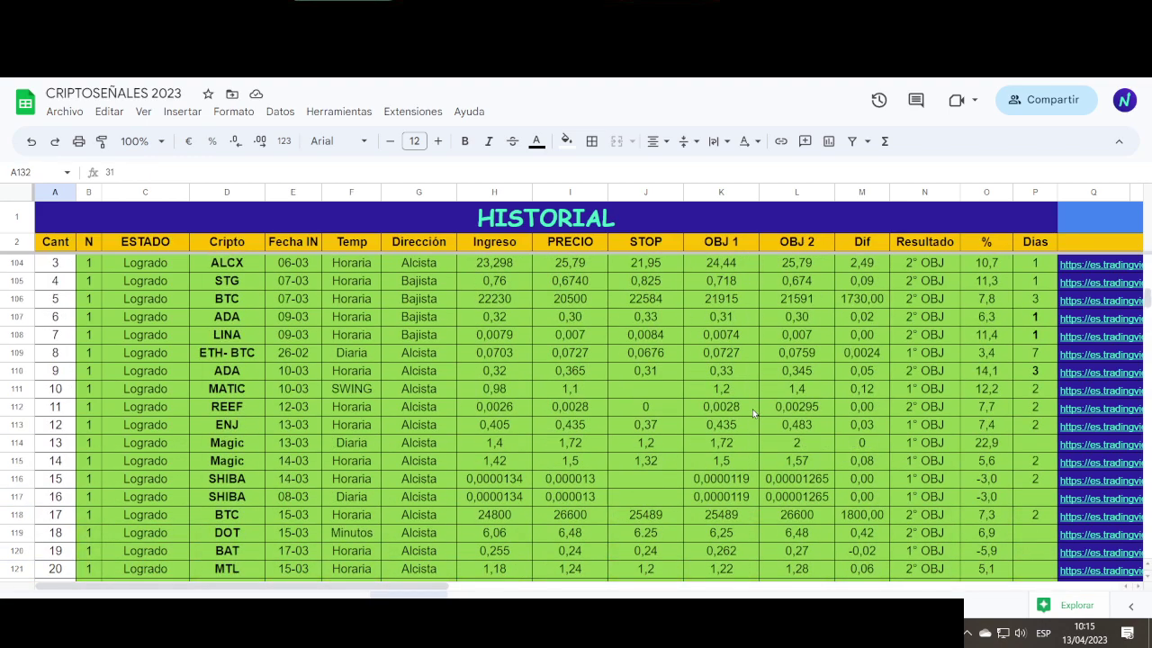
scroll(752, 409, down, 10)
scroll(754, 413, up, 4)
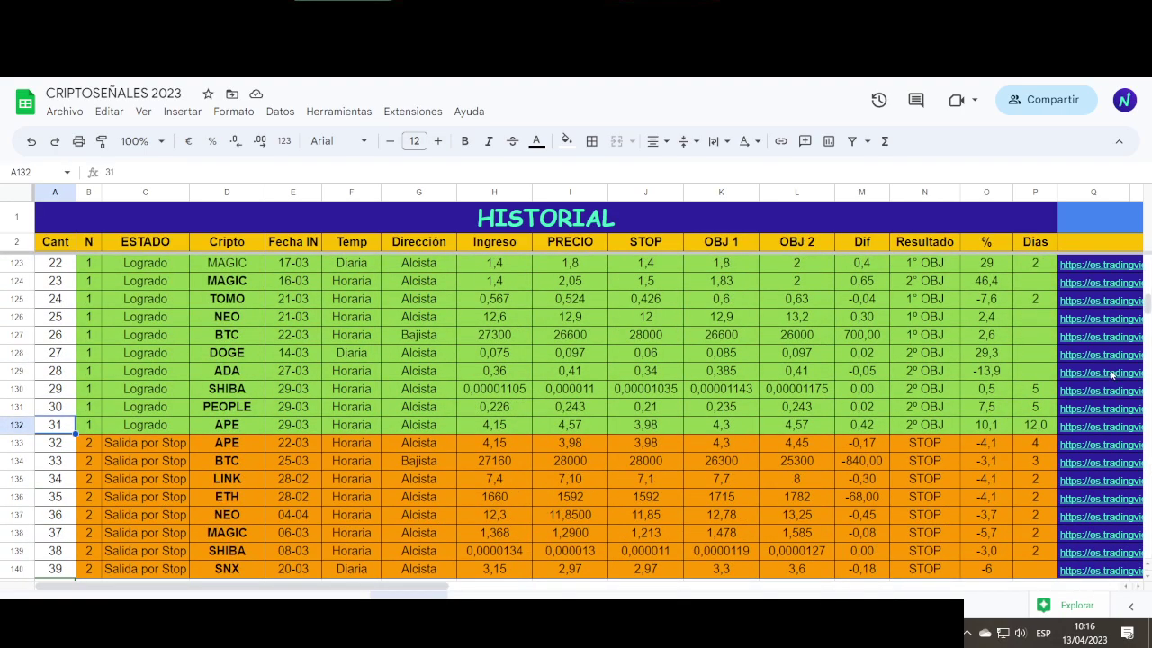
scroll(649, 399, down, 3)
scroll(648, 399, up, 5)
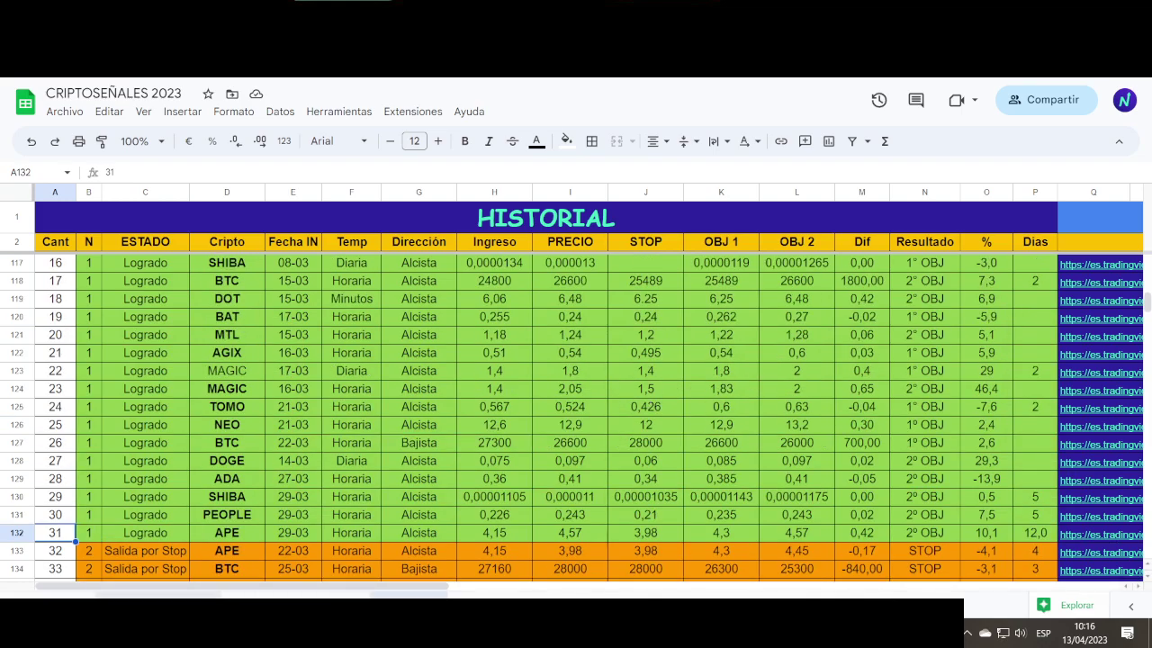
- Open the Planes de Trading sheet and check the April TOMO plan's entry, price and percentage
click(158, 594)
scroll(252, 506, up, 3)
scroll(266, 500, down, 5)
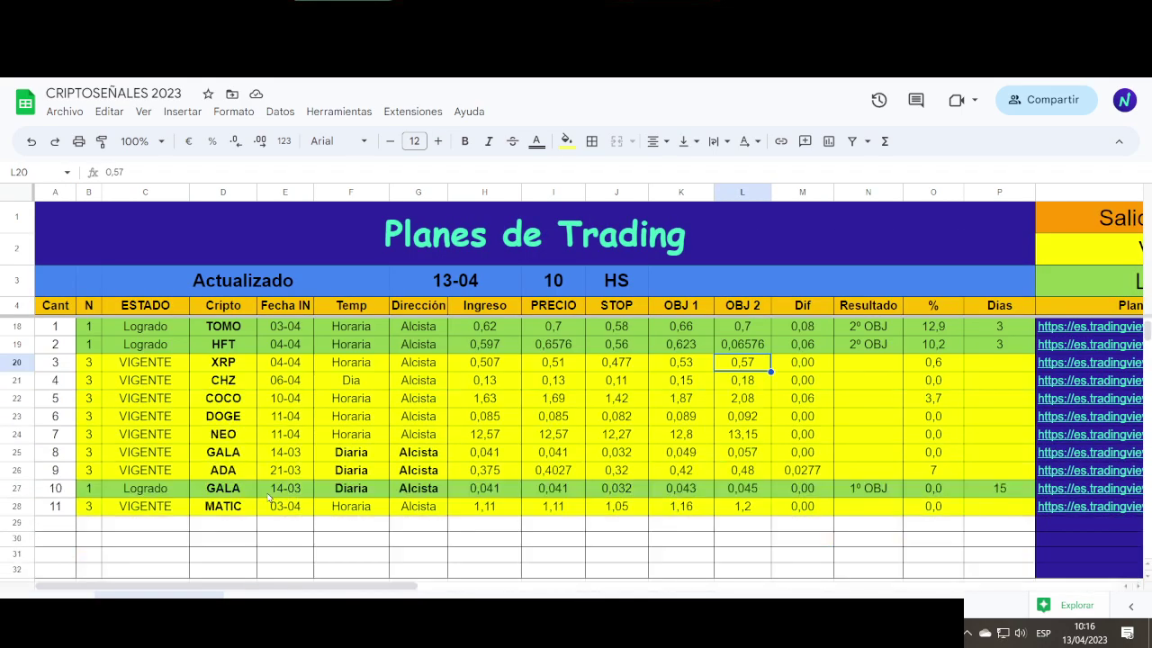
scroll(268, 498, up, 1)
click(253, 378)
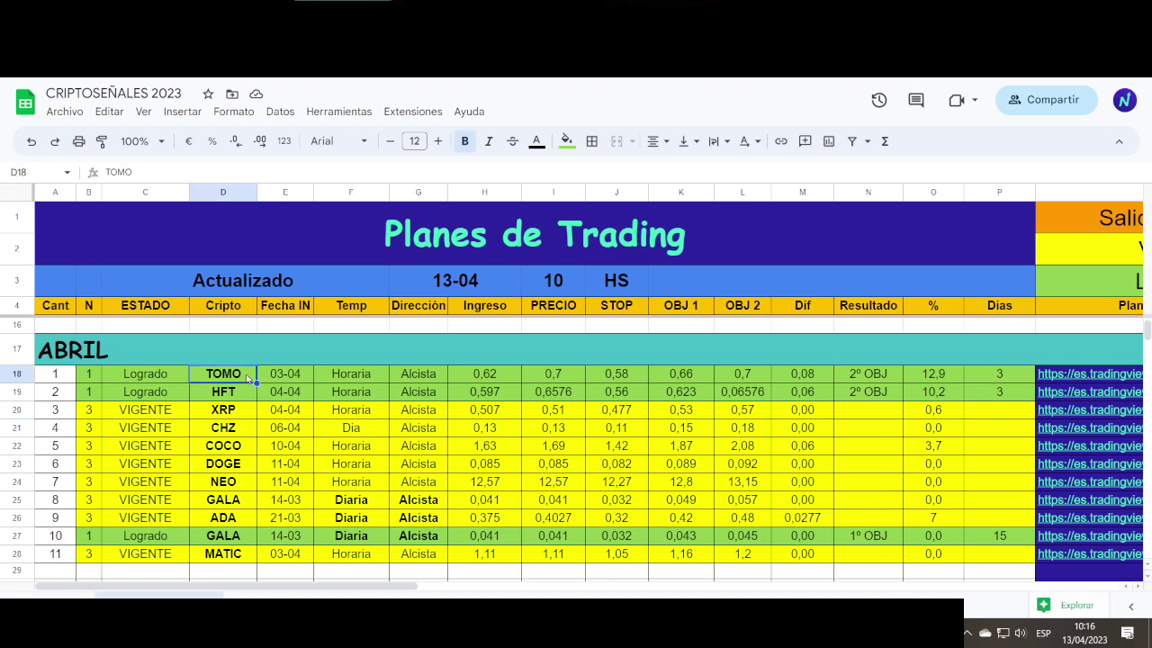
click(486, 376)
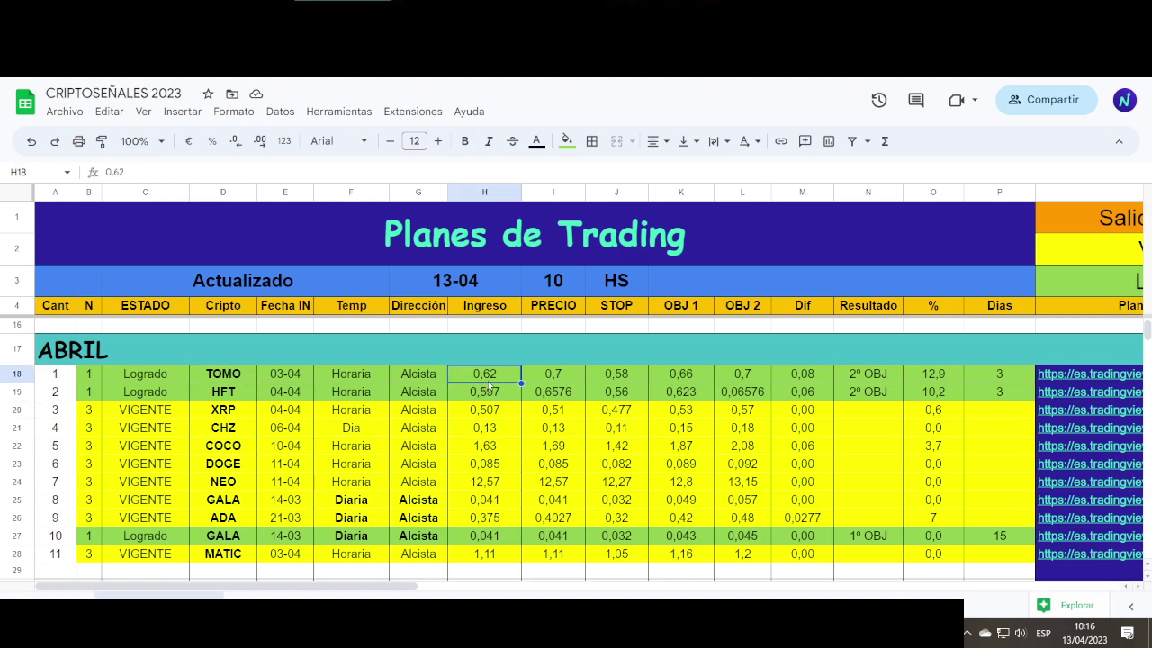
click(570, 381)
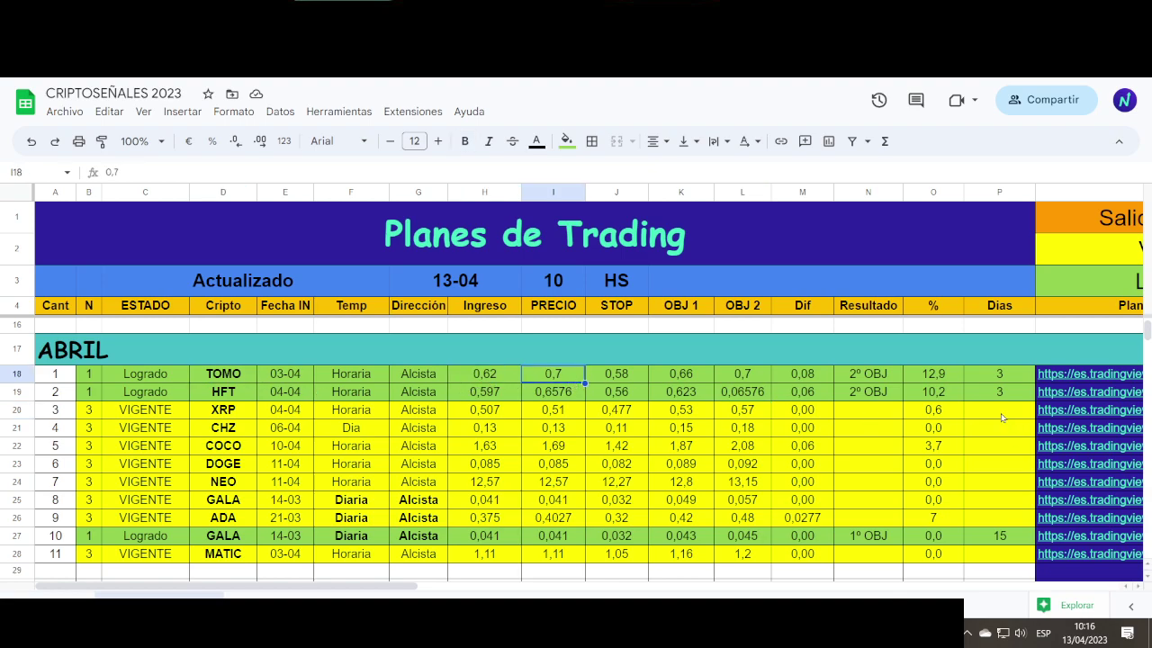
click(948, 384)
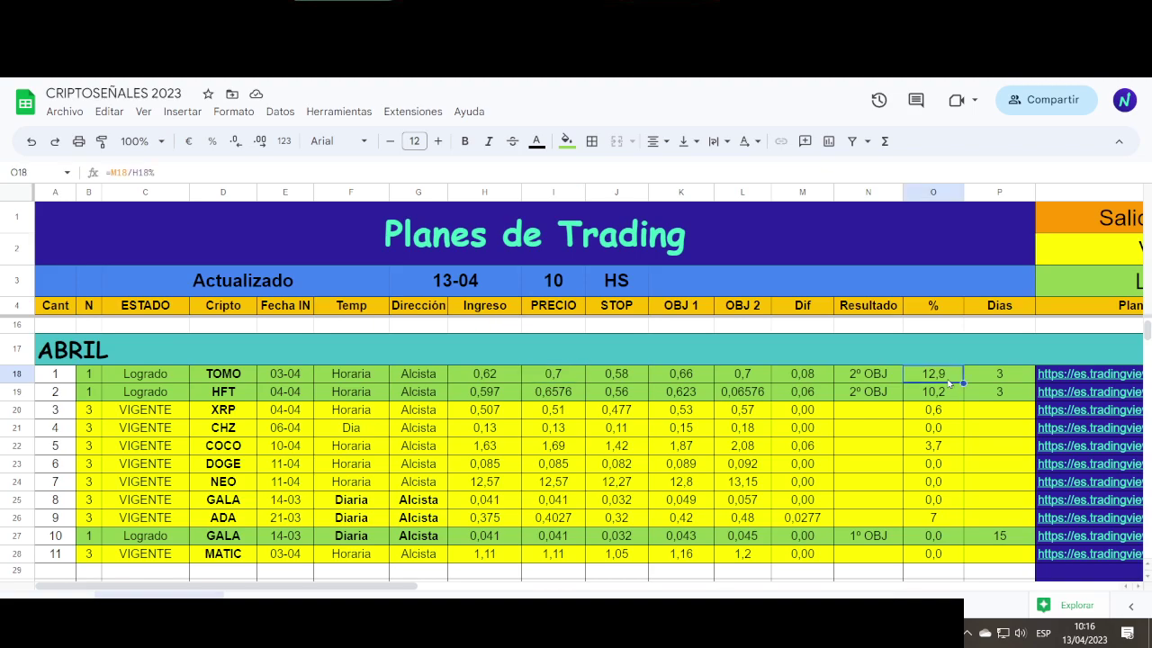
- Check the HFT plan's entry and percentage, and select the active XRP plan
click(237, 397)
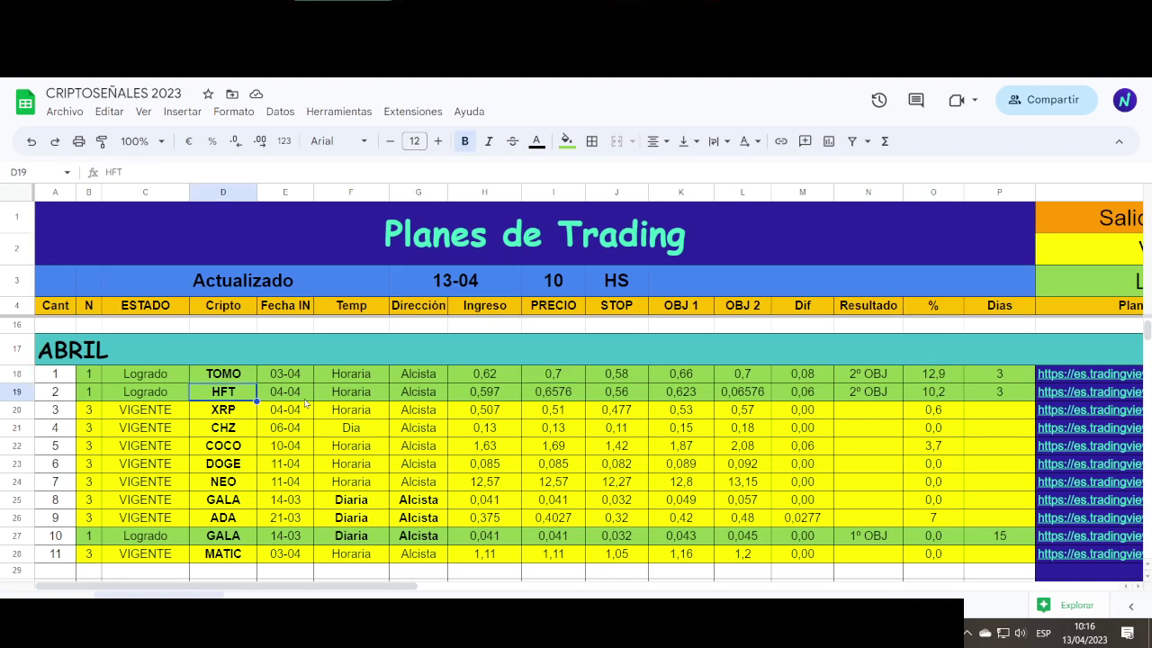
click(491, 398)
click(913, 396)
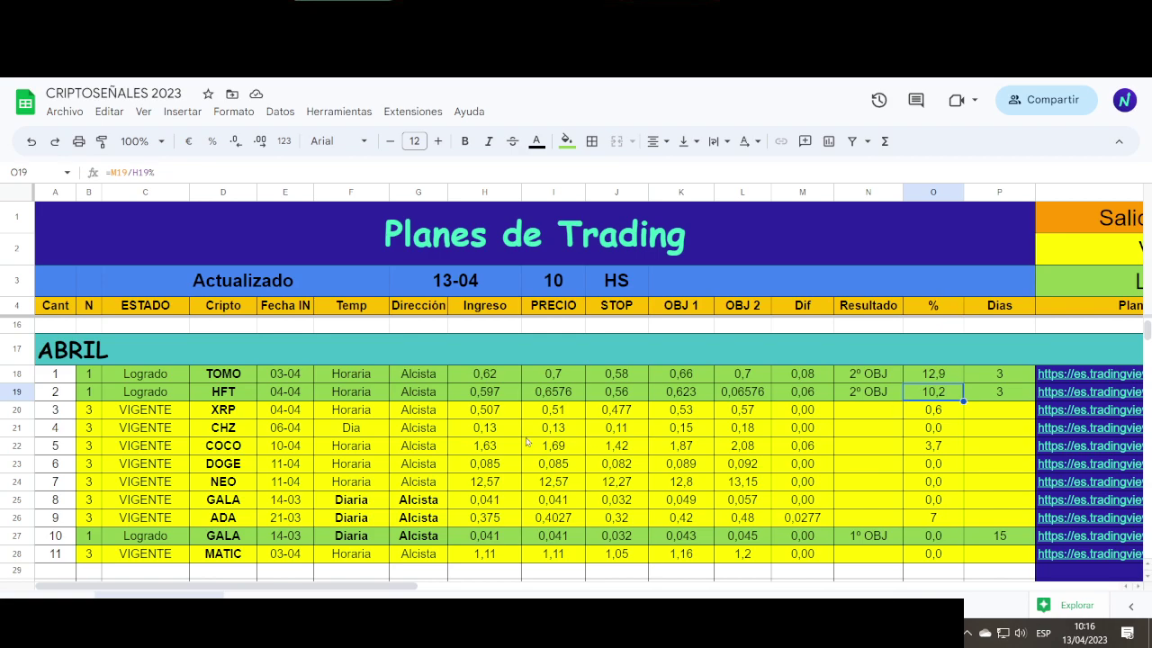
click(240, 414)
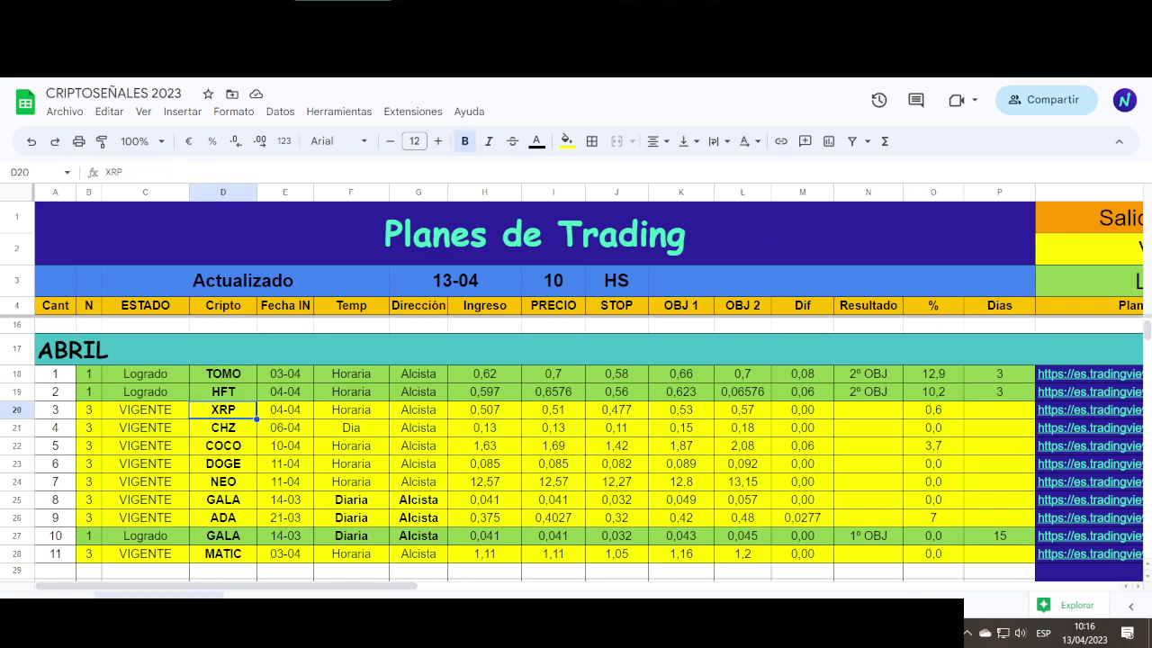
- Switch to TradingView, reconnect the disconnected session, and load the XRPUSD chart from the watchlist
key(alt+Tab)
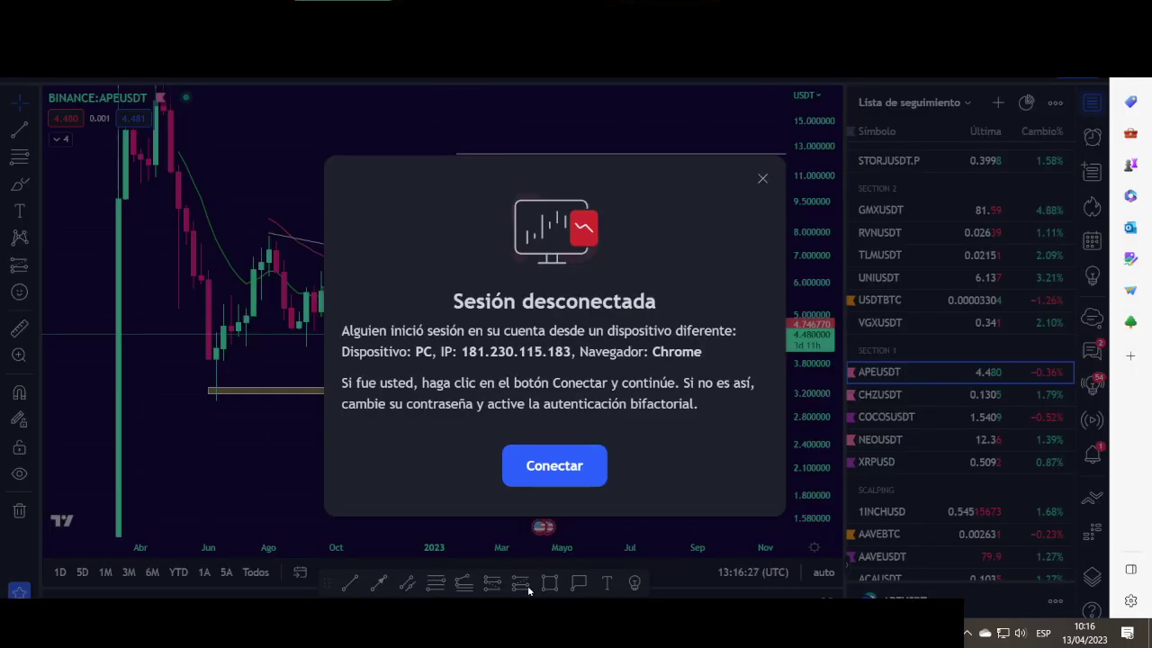
click(555, 480)
key(Down)
key(Down)
key(Down)
key(Down)
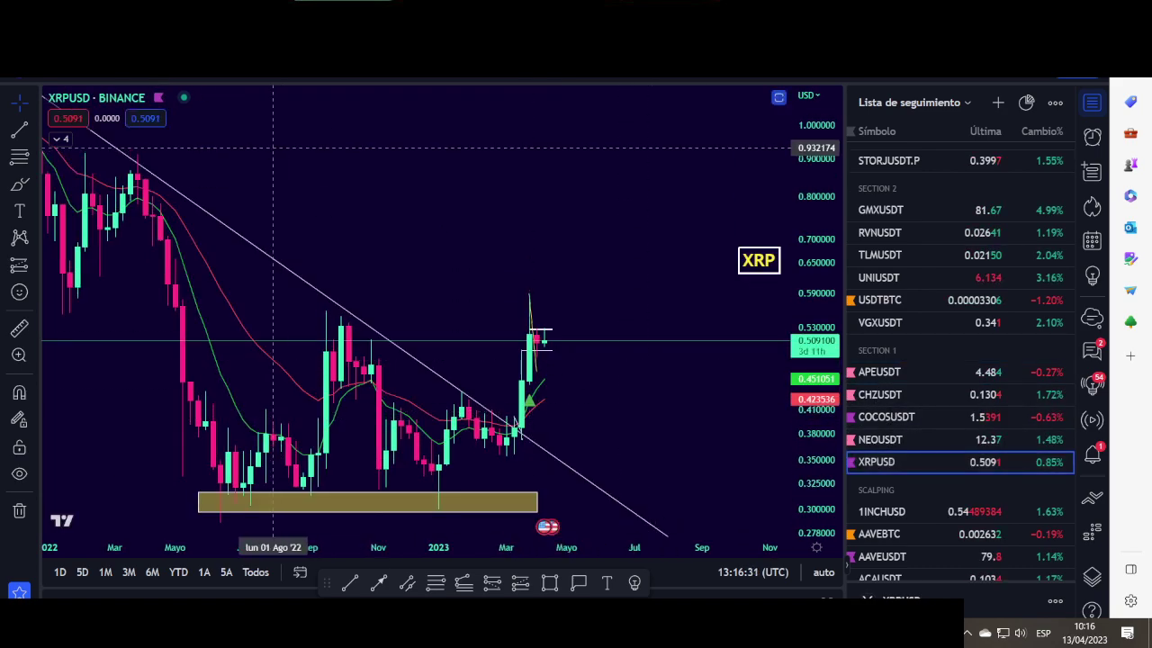
- Change the XRPUSD chart from the weekly to an intraday interval of several hours
click(117, 79)
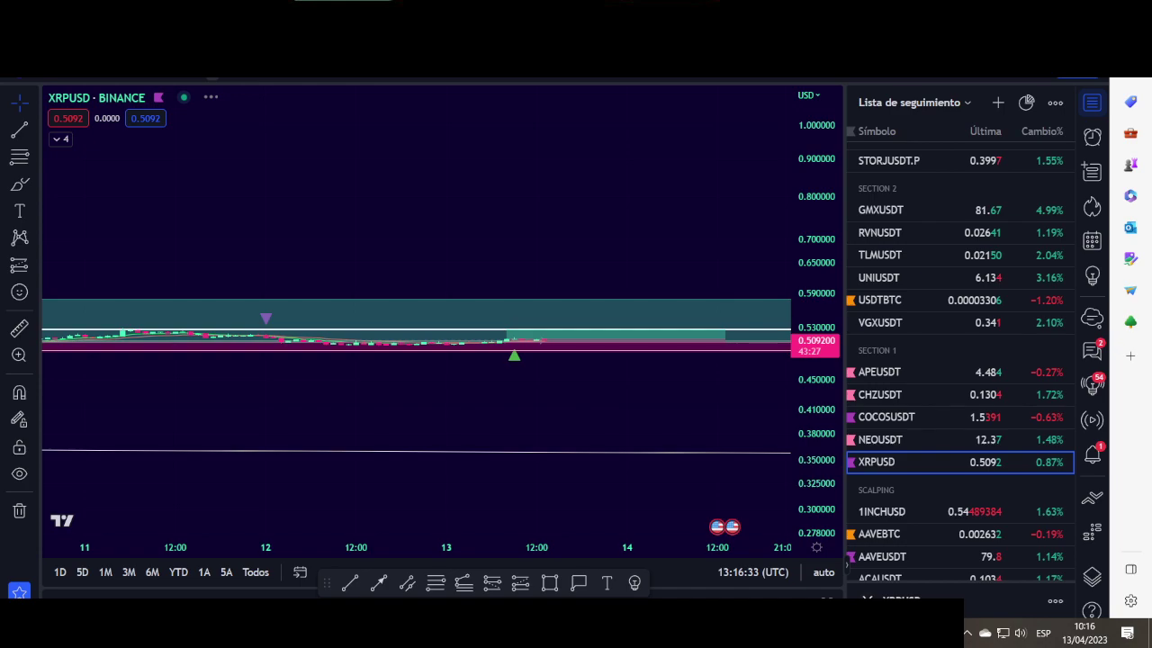
click(216, 78)
click(230, 508)
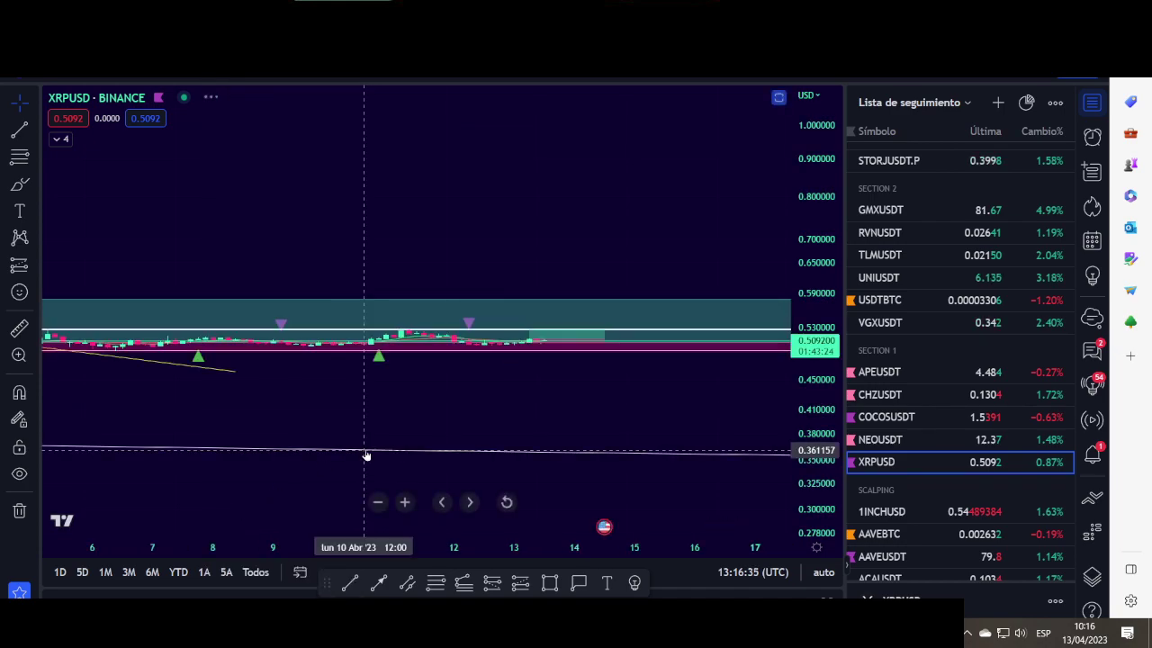
- Fit the XRPUSD price scale to the recent candles, compress it slightly, and hide the watchlist to widen the chart
double_click(816, 302)
scroll(789, 338, down, 1)
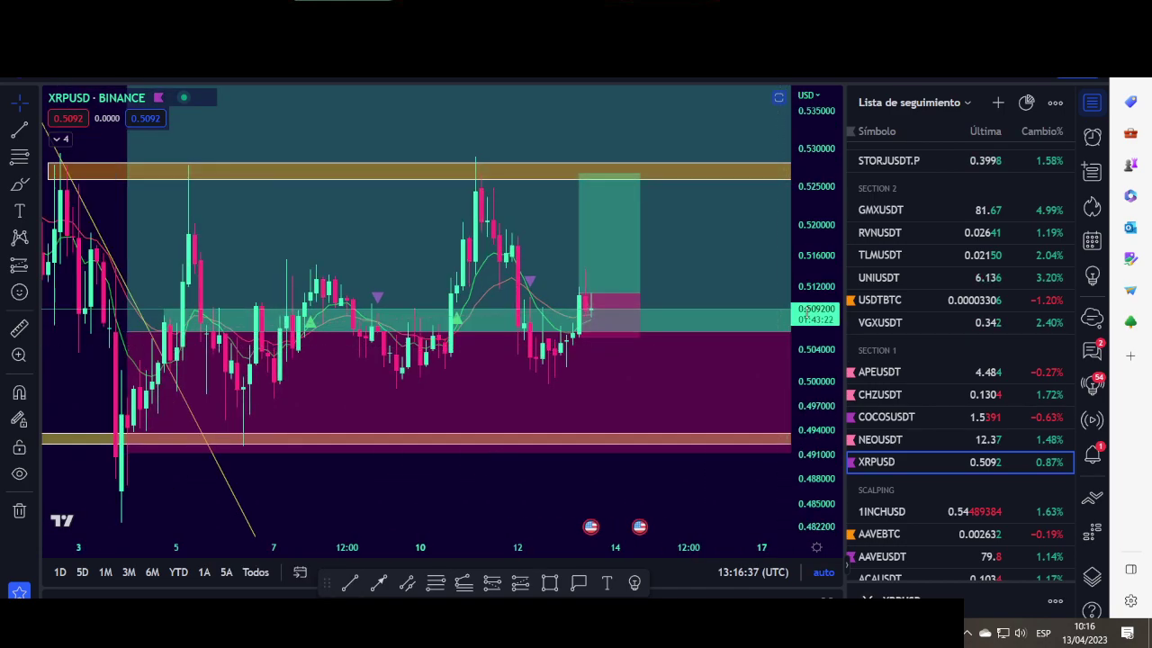
drag(815, 232, 816, 324)
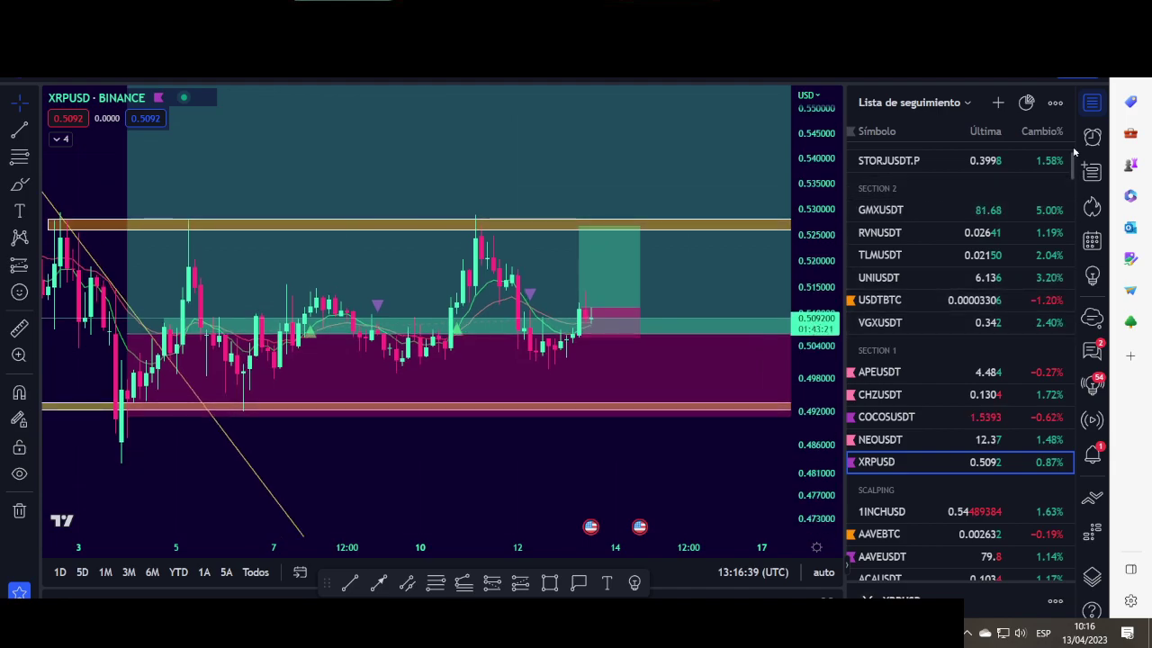
click(1092, 102)
scroll(874, 404, down, 3)
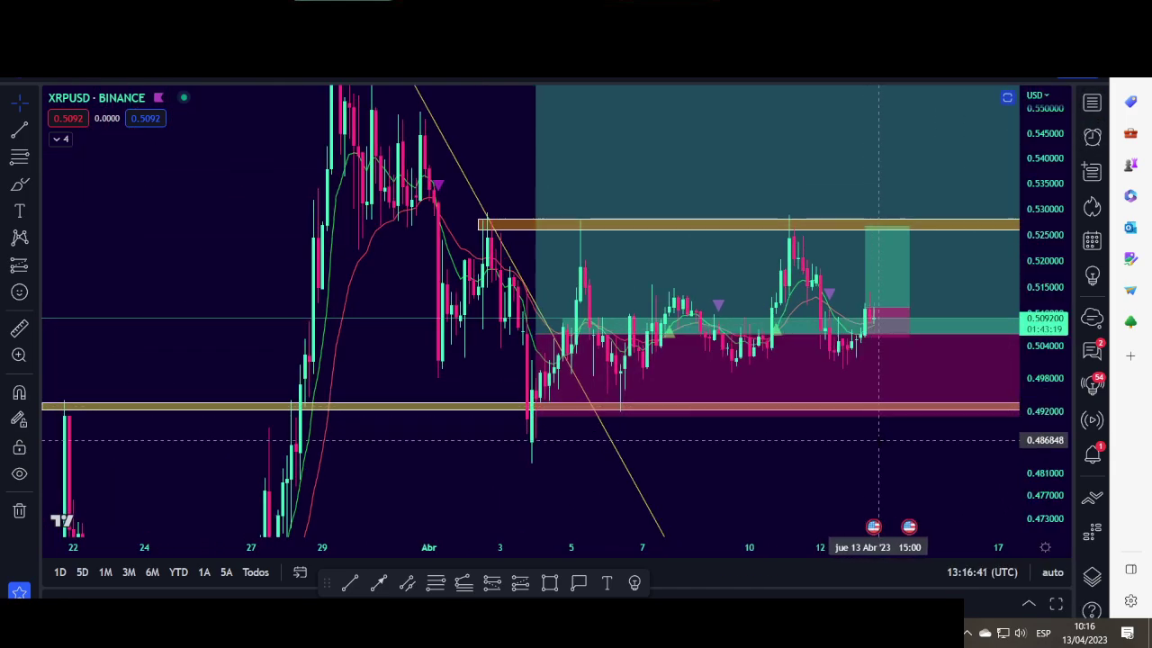
- Bring the whole XRP plan with its price labels into view, and inspect its long position and upper resistance zone
drag(876, 437, 717, 488)
drag(1037, 273, 1037, 390)
scroll(950, 425, down, 1)
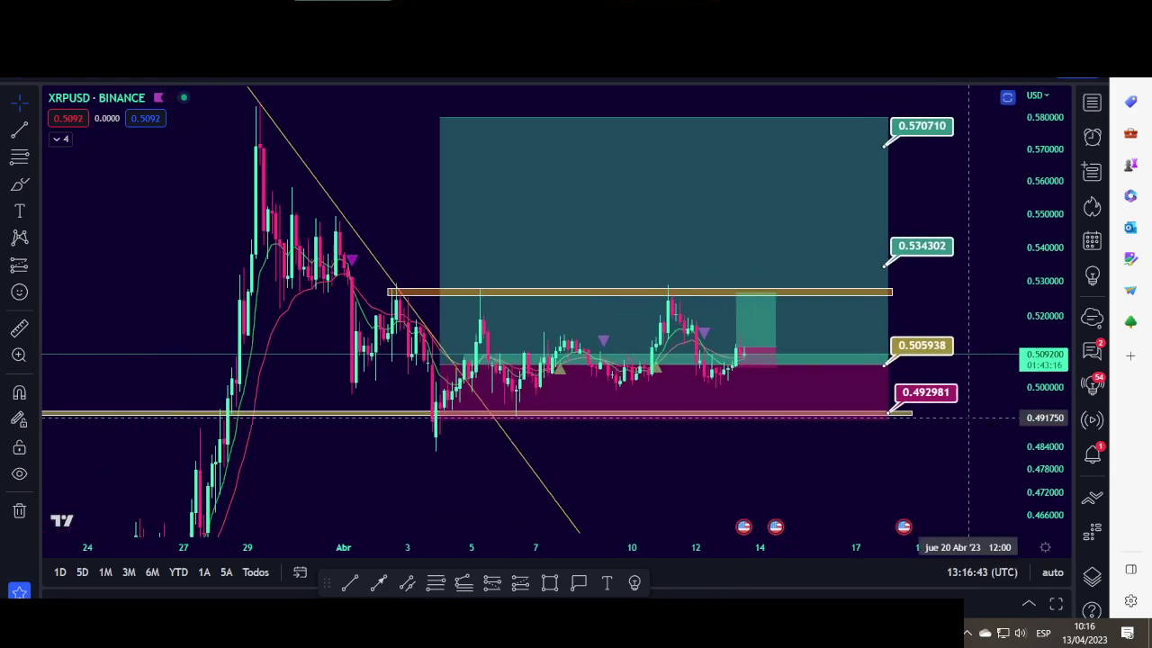
drag(918, 434, 835, 444)
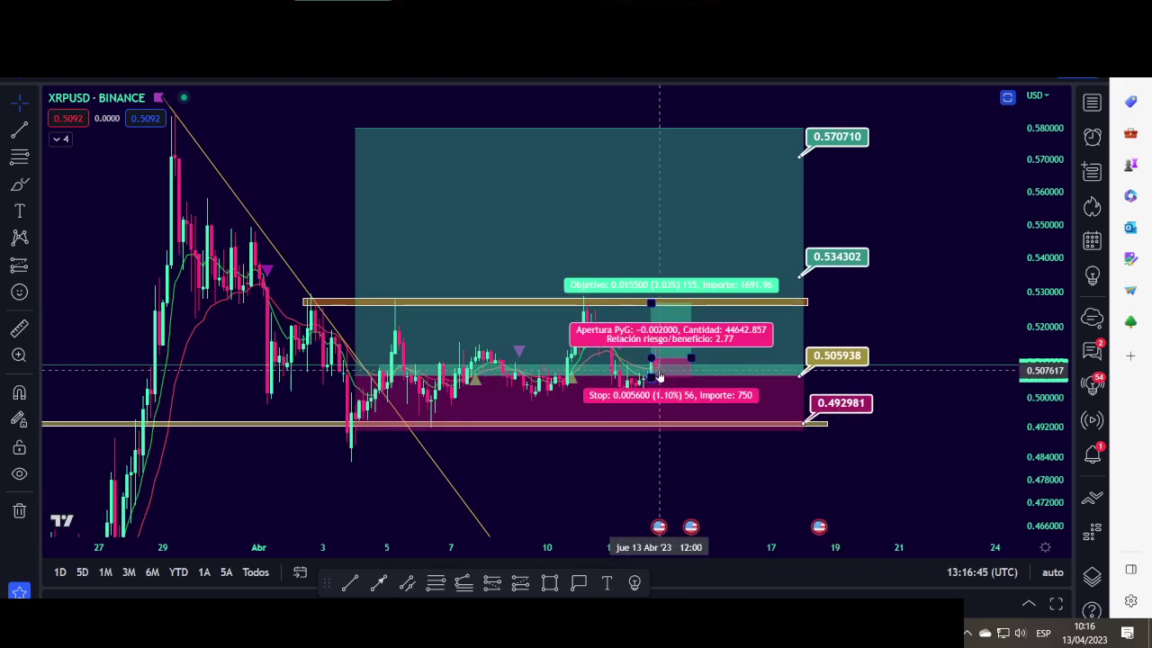
click(492, 378)
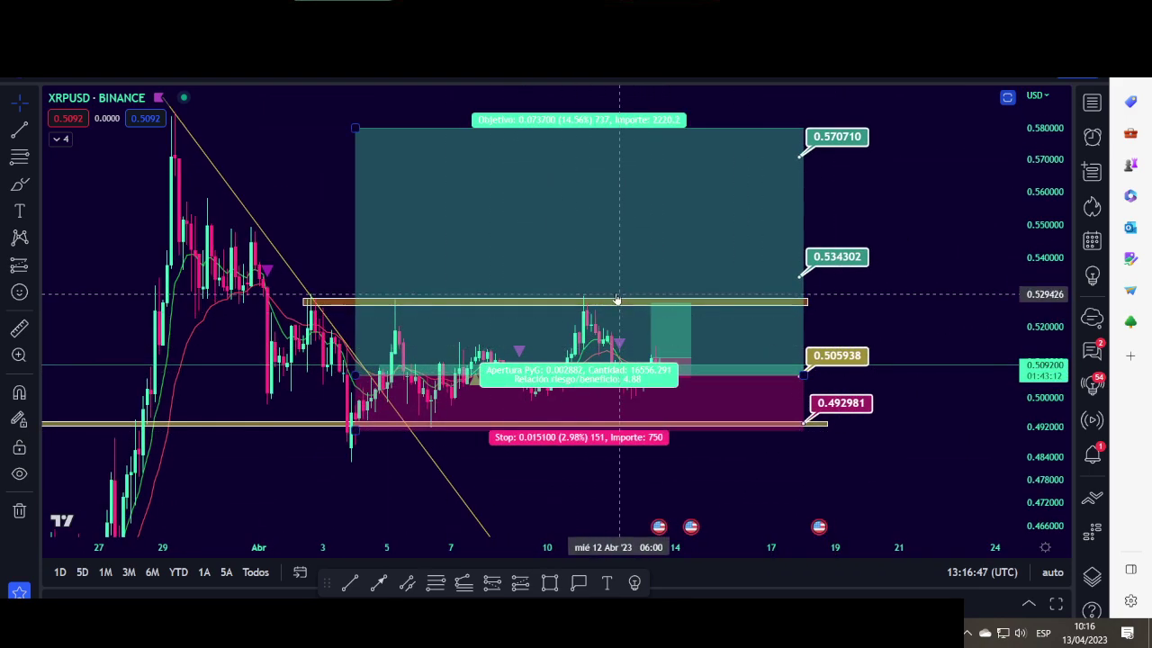
click(586, 304)
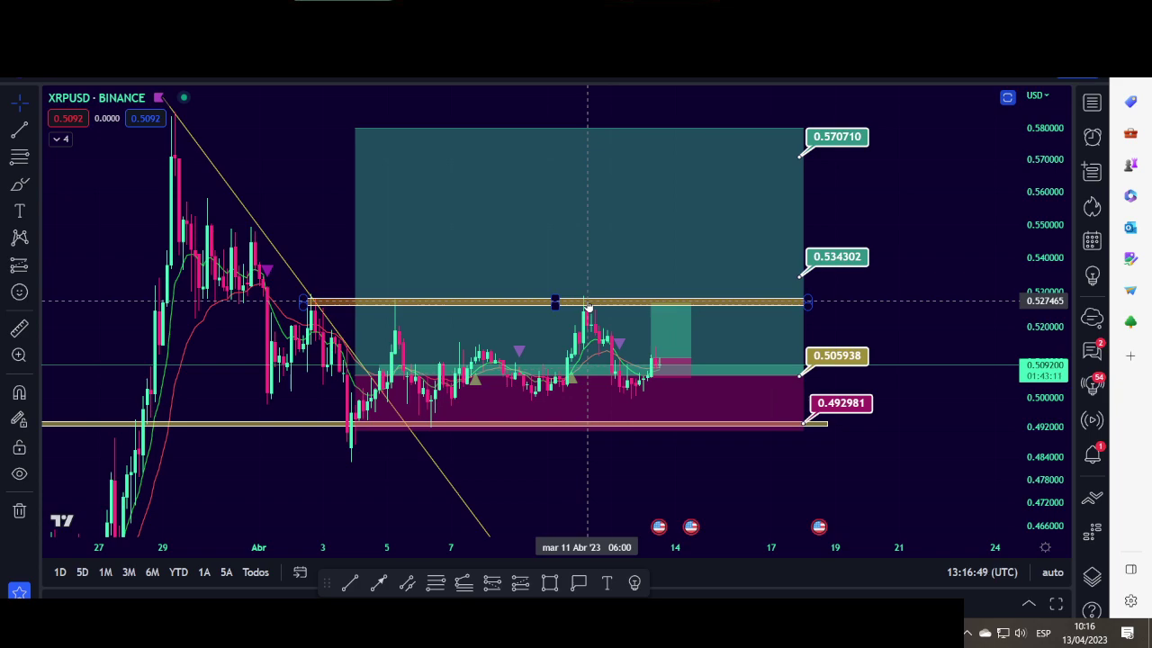
click(835, 278)
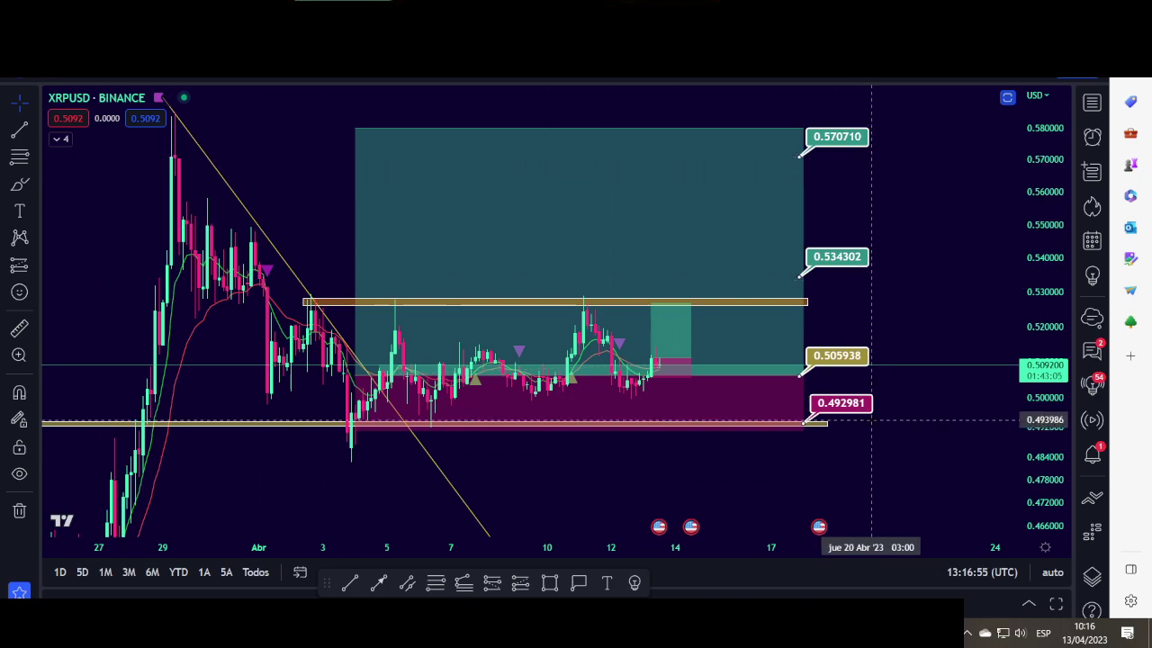
- Show the watchlist again, switch to the trading plans spreadsheet, and check the CHZ plan's timeframe, entry and both targets
click(1089, 104)
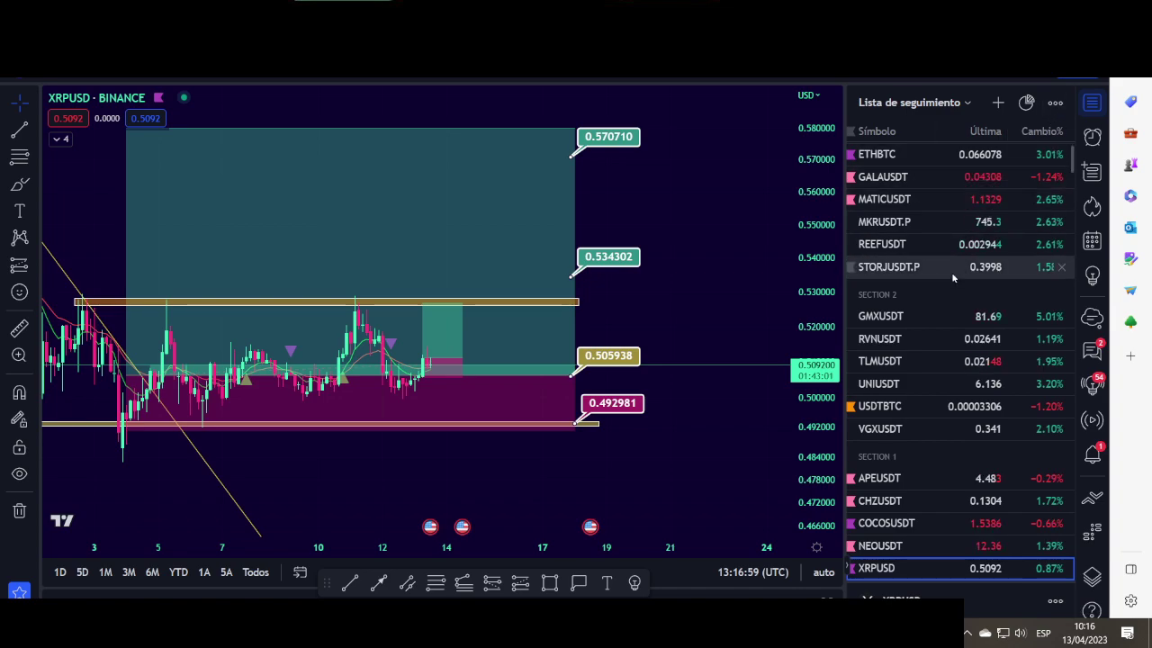
scroll(746, 342, down, 2)
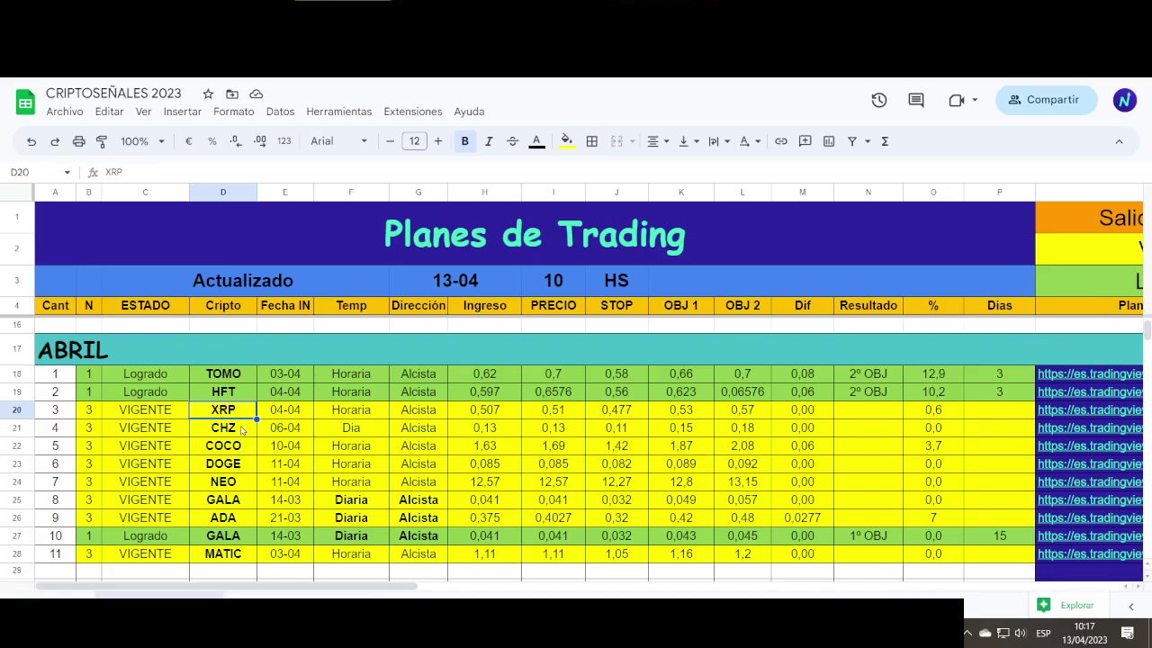
click(242, 430)
click(360, 433)
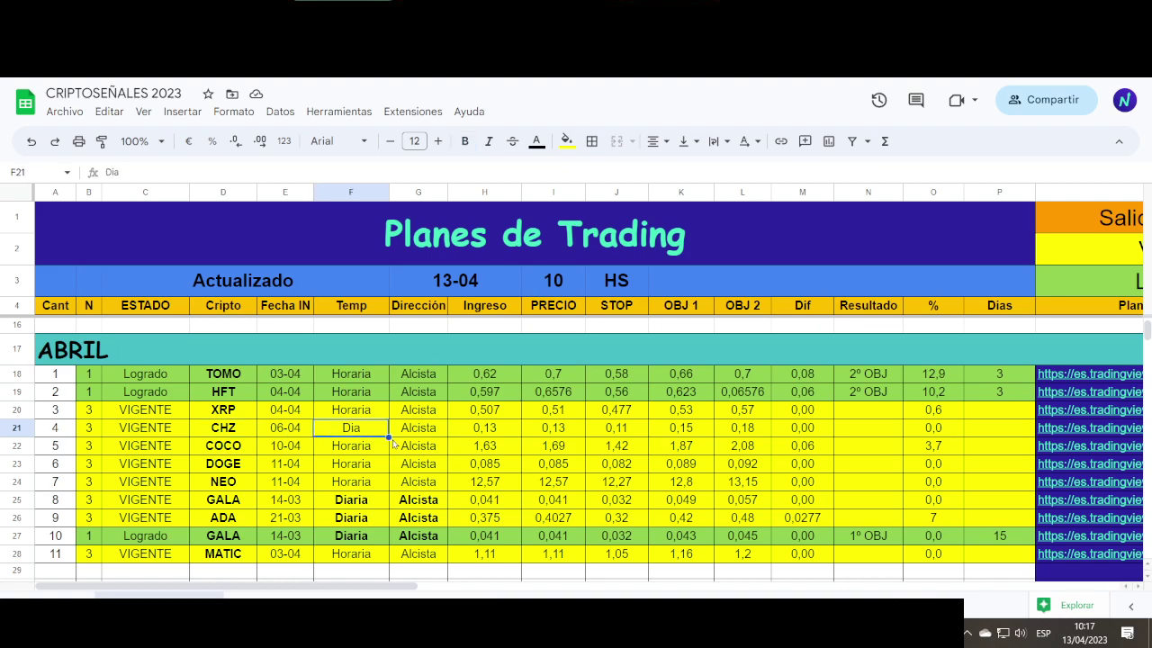
click(478, 430)
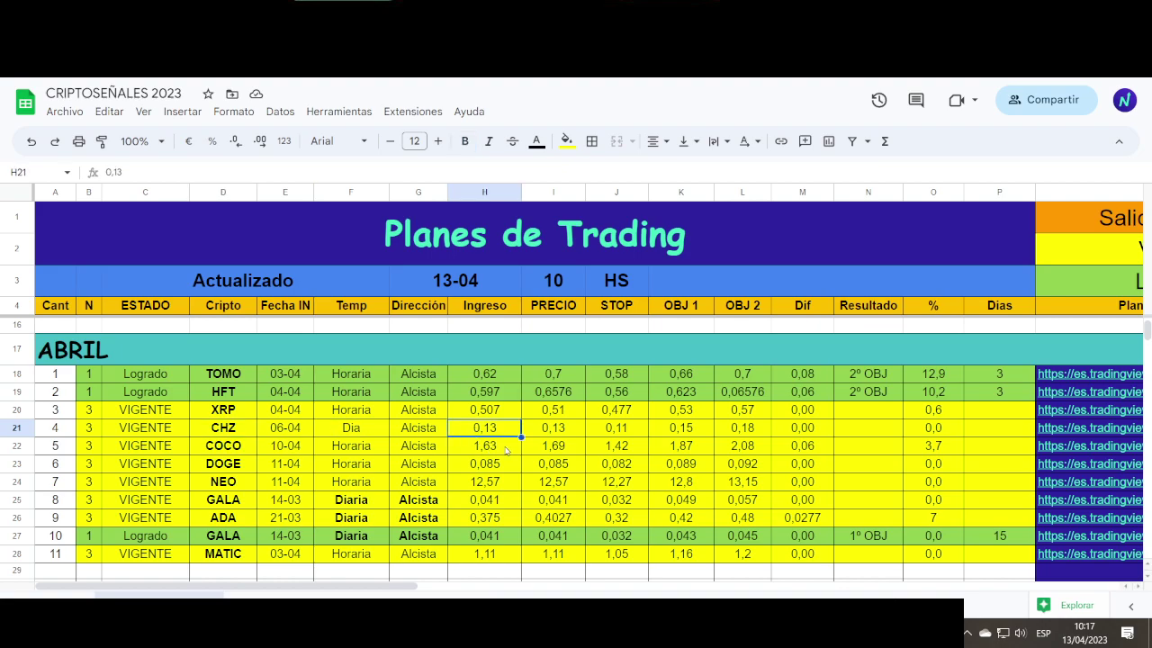
click(681, 438)
click(725, 432)
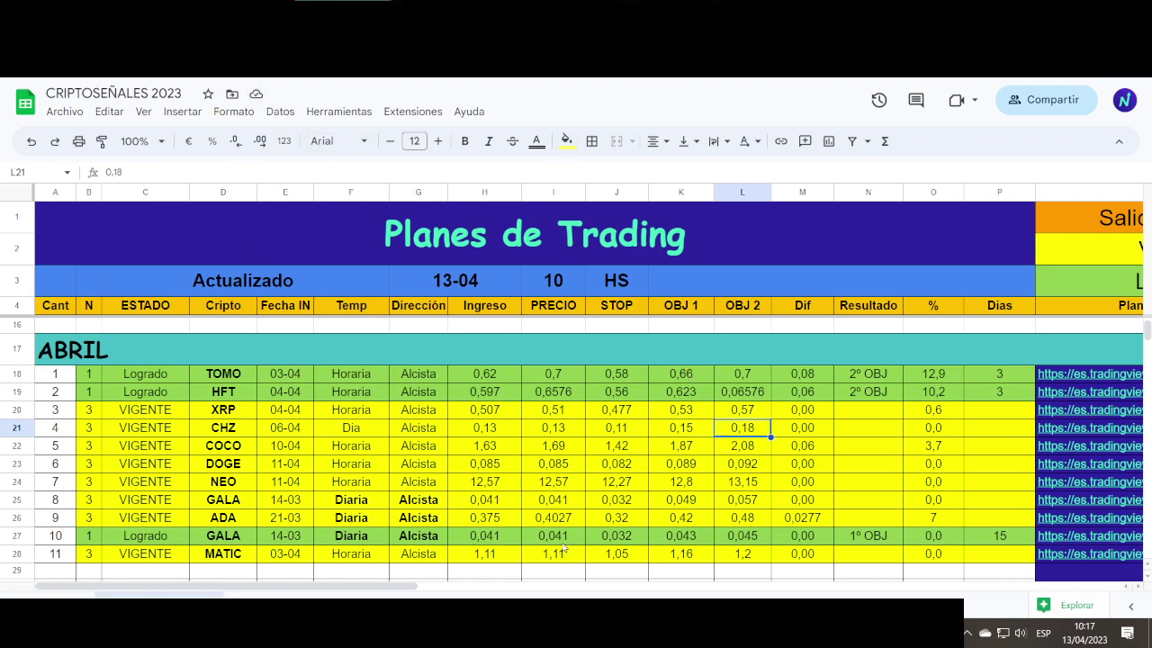
- Switch to TradingView and load the CHZUSDT chart from the watchlist
key(alt+Tab)
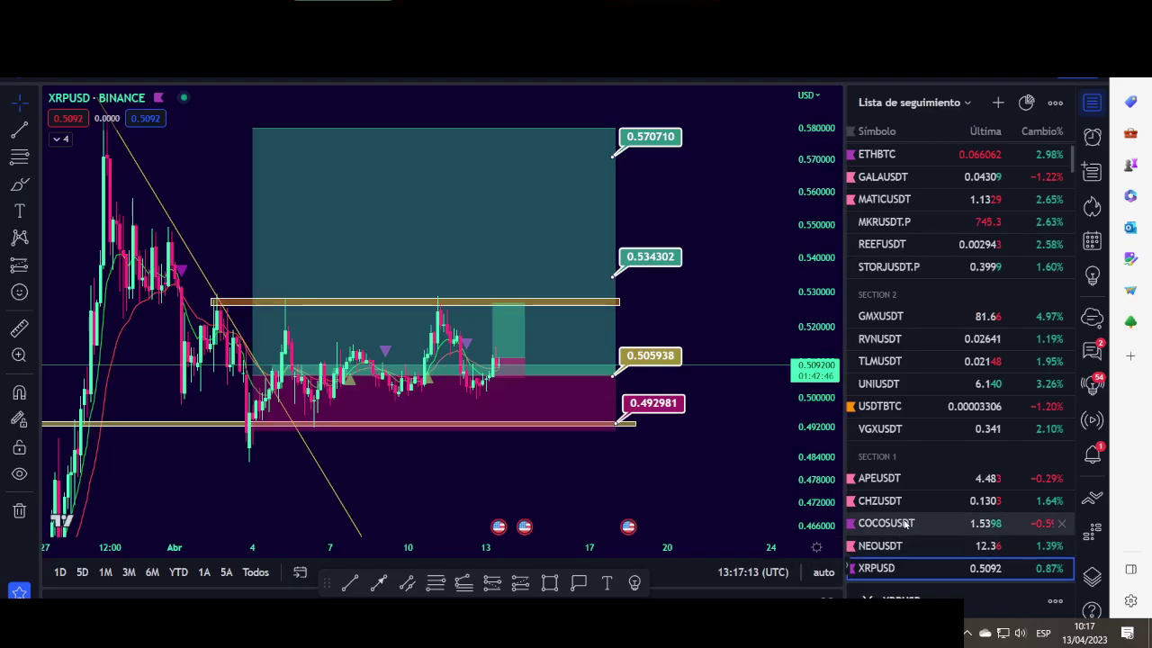
scroll(980, 454, up, 1)
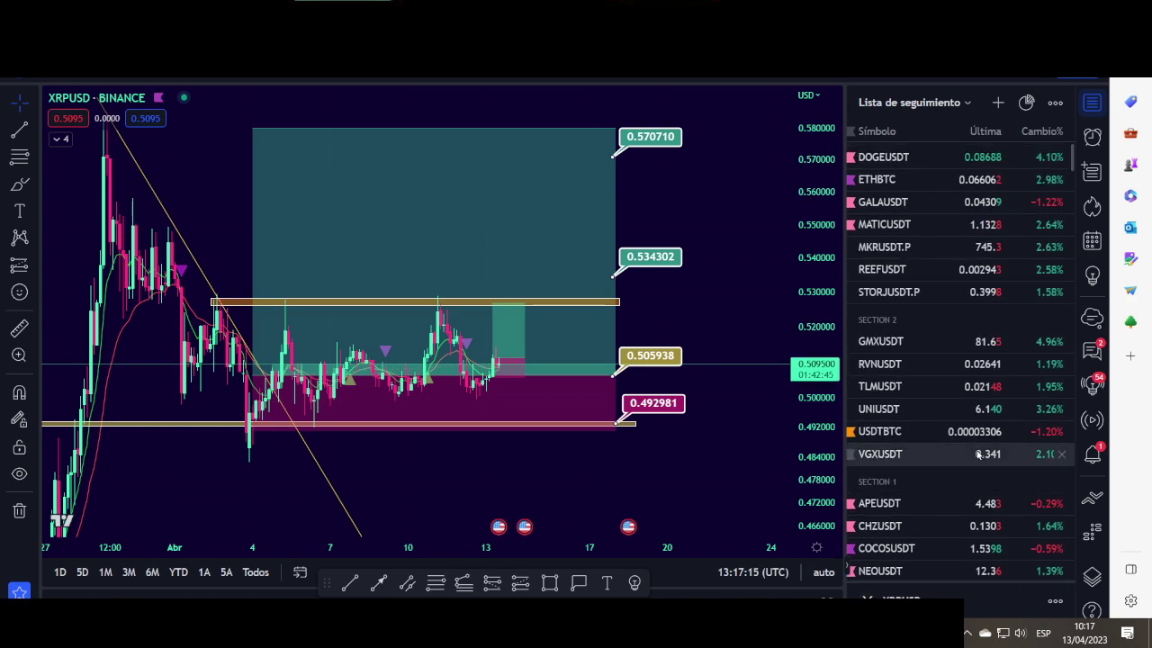
scroll(979, 454, down, 3)
click(896, 398)
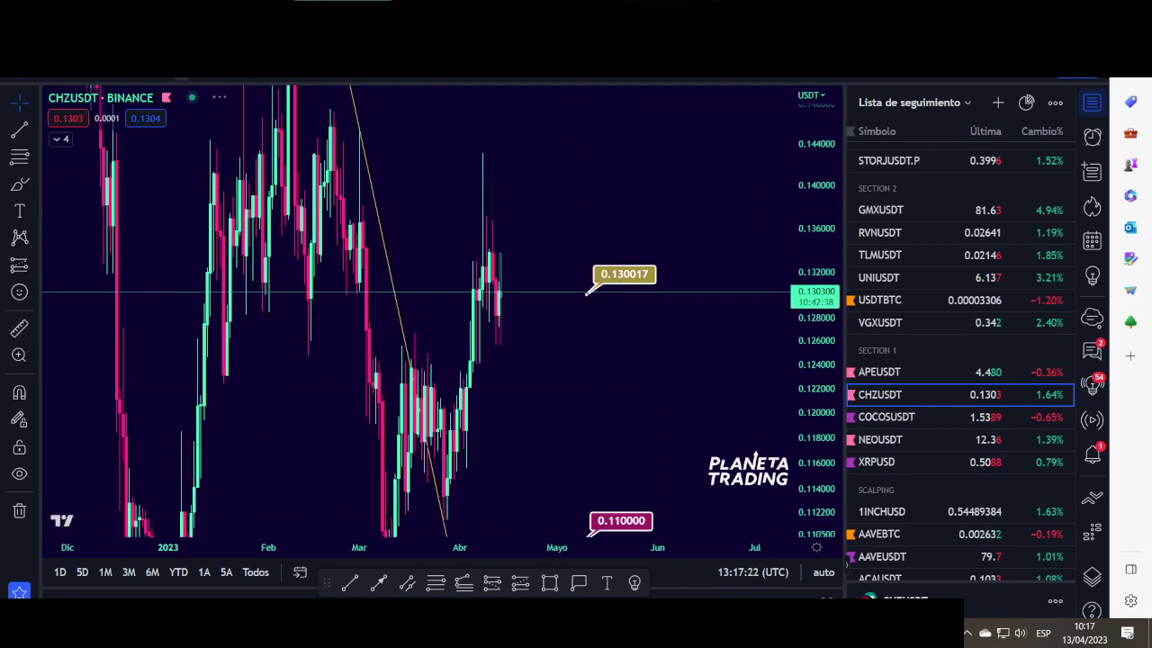
- Fit the CHZUSDT price scale to show the complete long position with its entry, stop and target labels
double_click(818, 207)
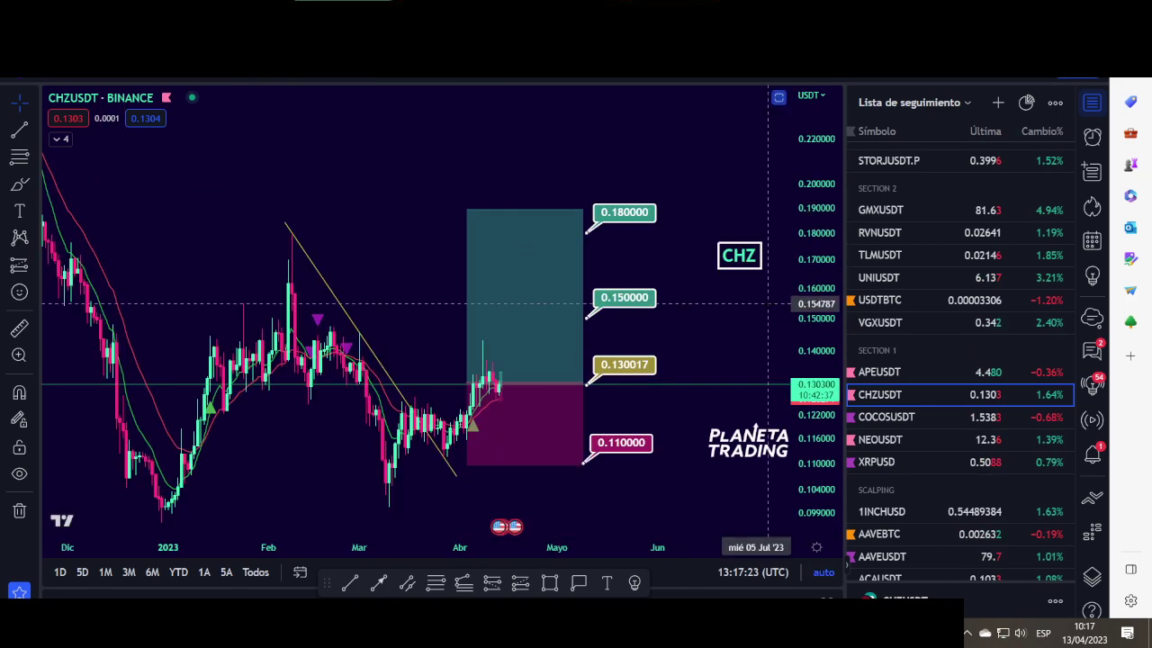
scroll(756, 304, up, 2)
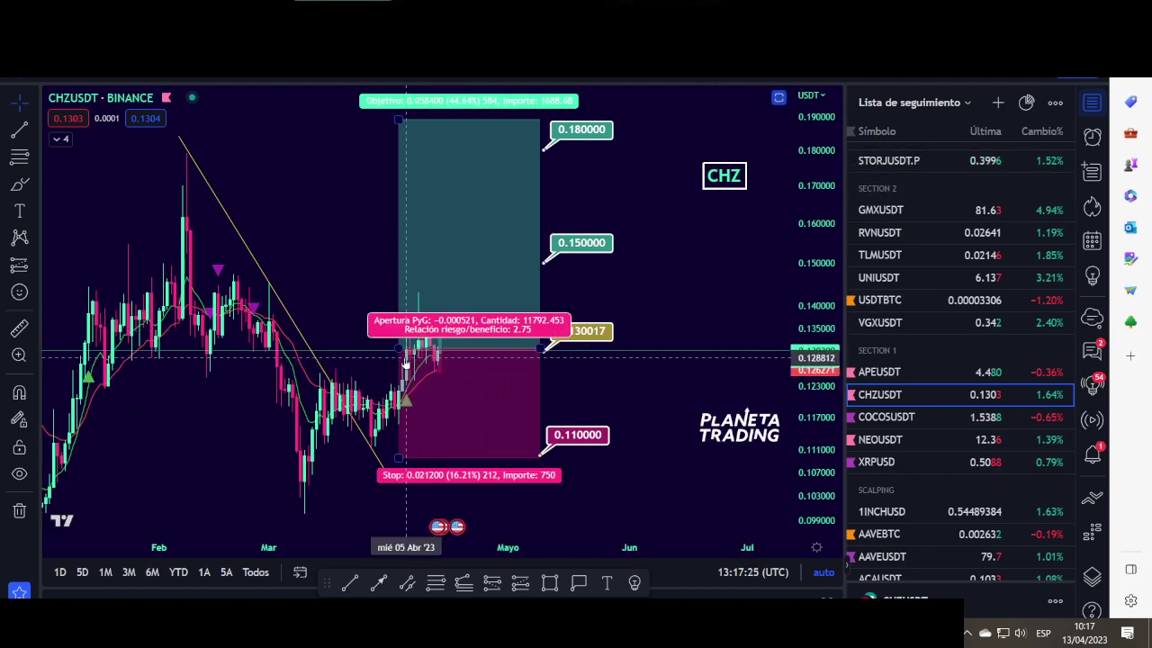
drag(814, 274, 766, 313)
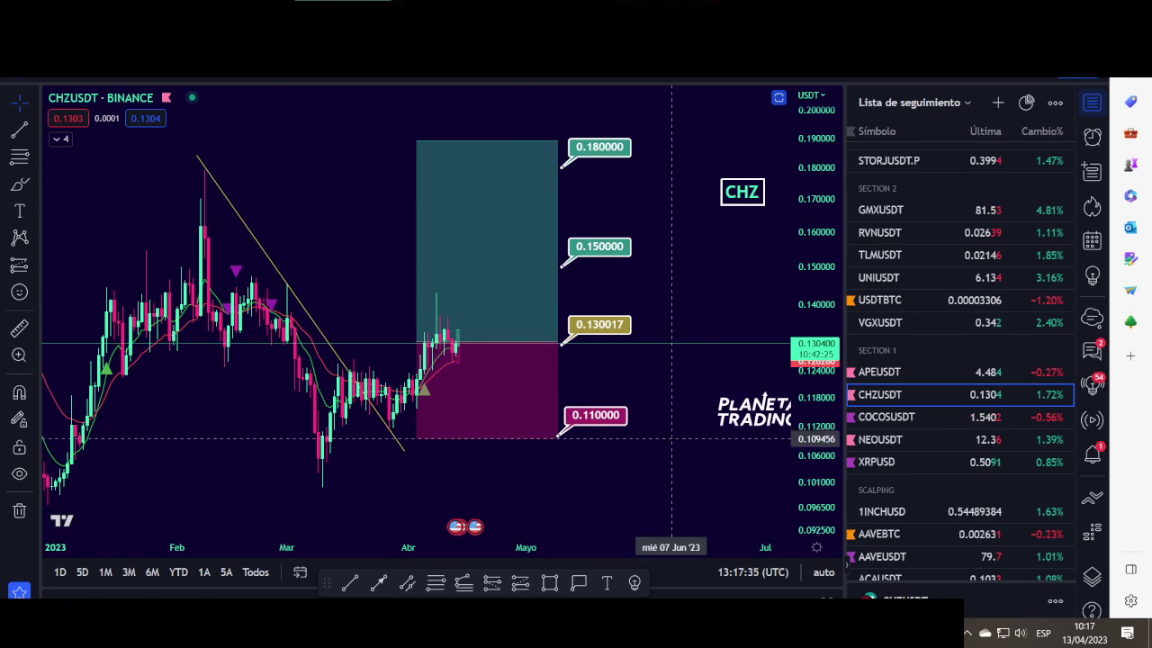
- Raise the CHZ long position's stop and its stop price label to about 0.1154
drag(416, 438, 407, 401)
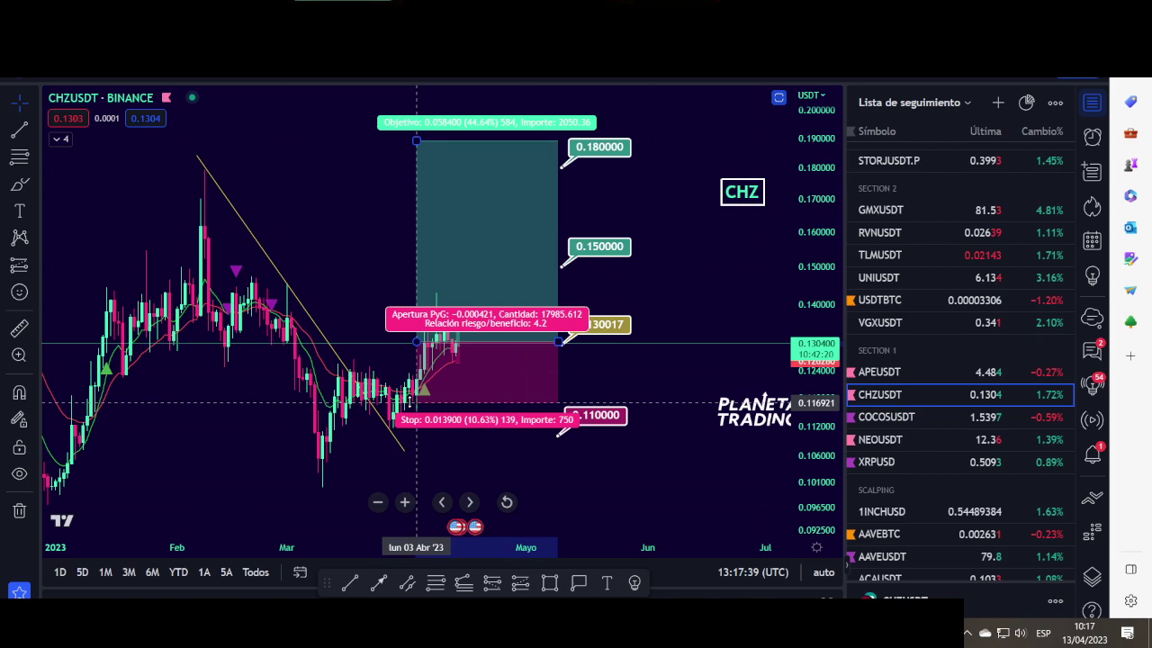
click(598, 416)
drag(607, 423, 589, 396)
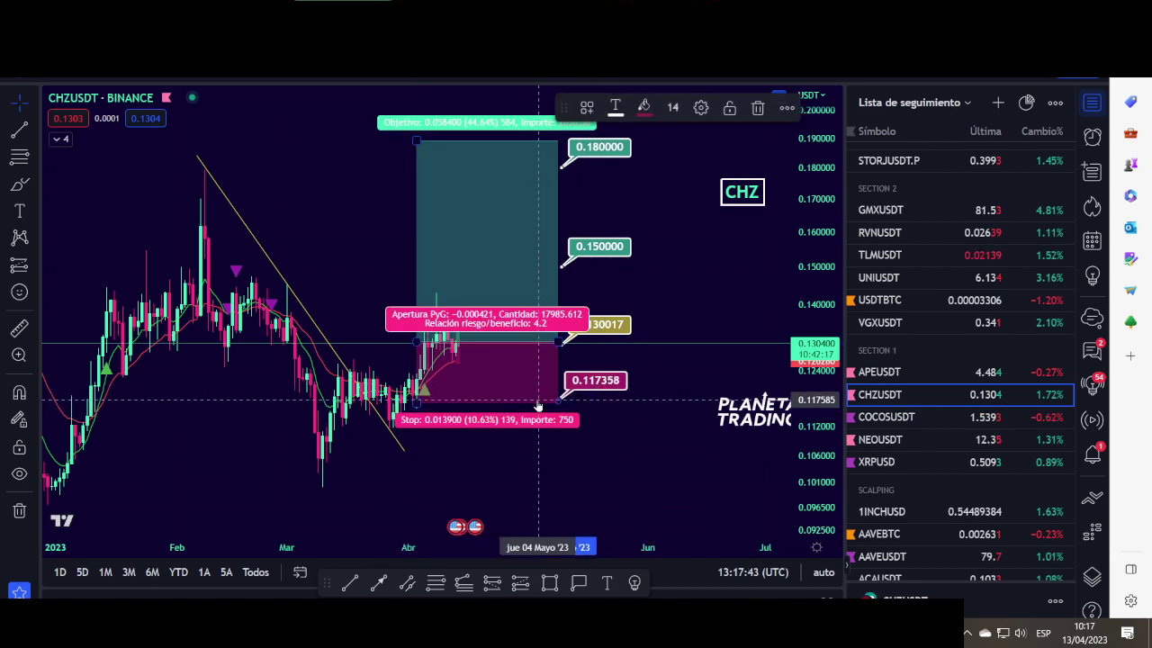
drag(411, 407, 412, 414)
drag(580, 378, 581, 382)
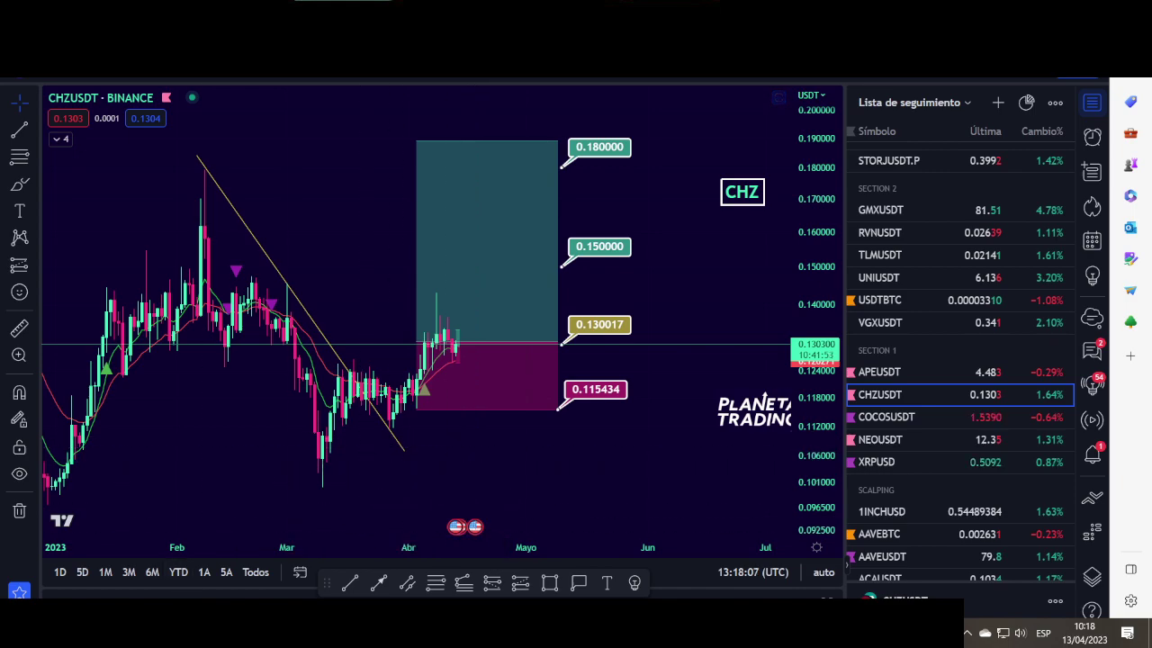
- Switch to the CRIPTOSEÑALES 2023 spreadsheet and open the Sistema Planeta Trading sheet for the daily timeframe
mouse_move(239, 630)
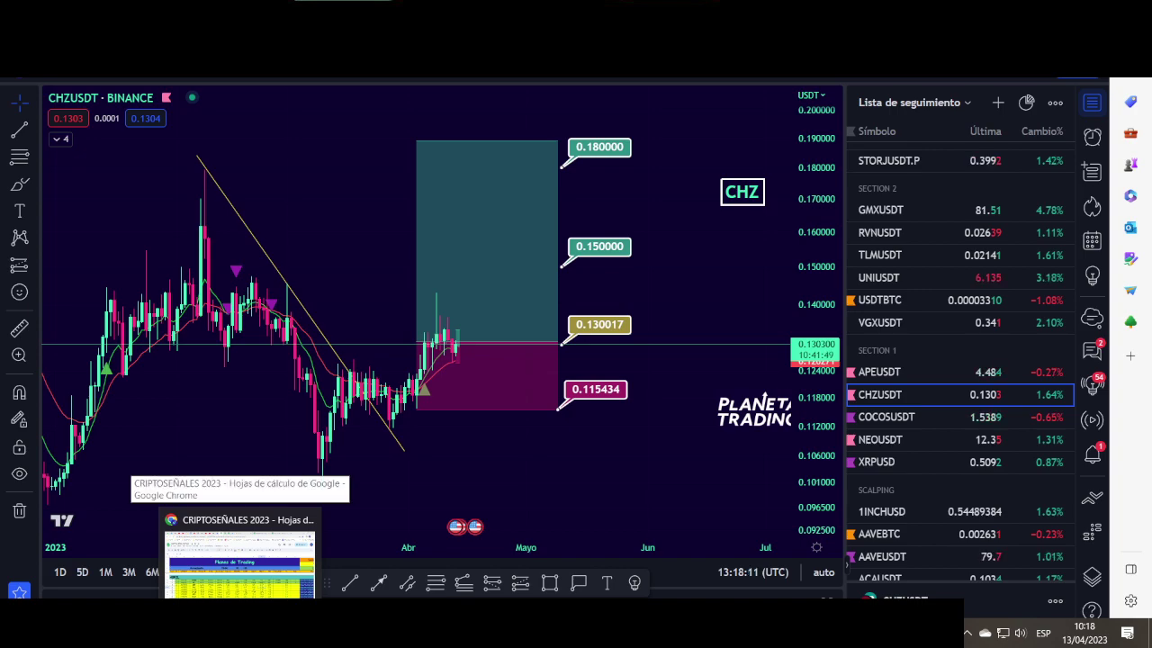
click(238, 558)
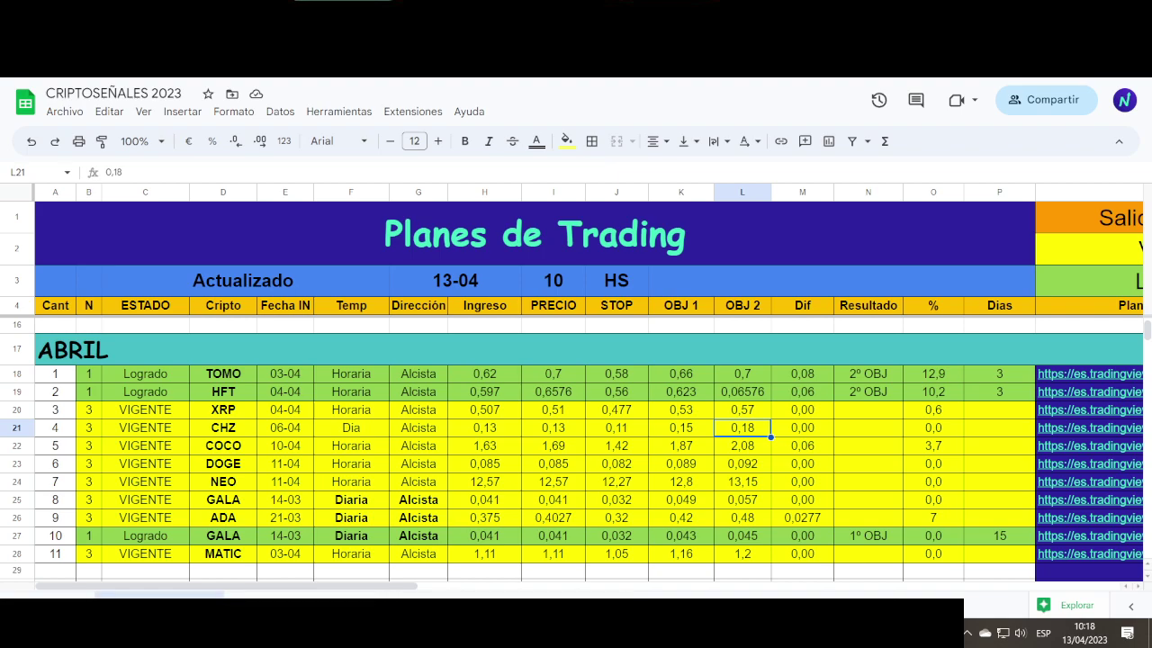
click(675, 595)
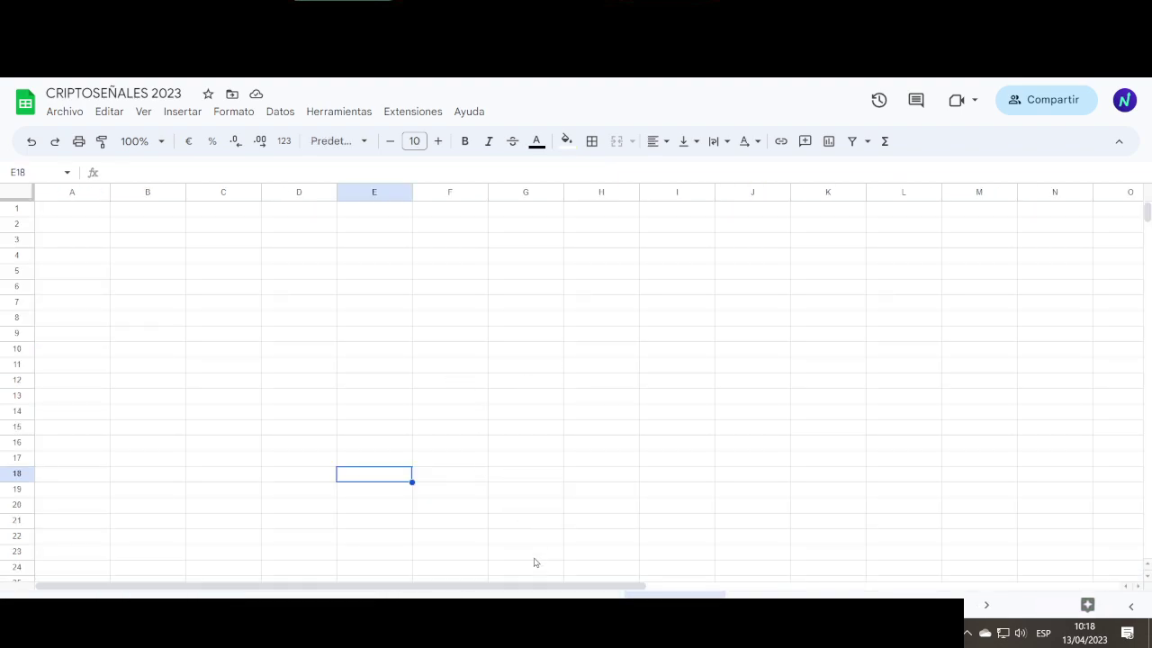
click(537, 595)
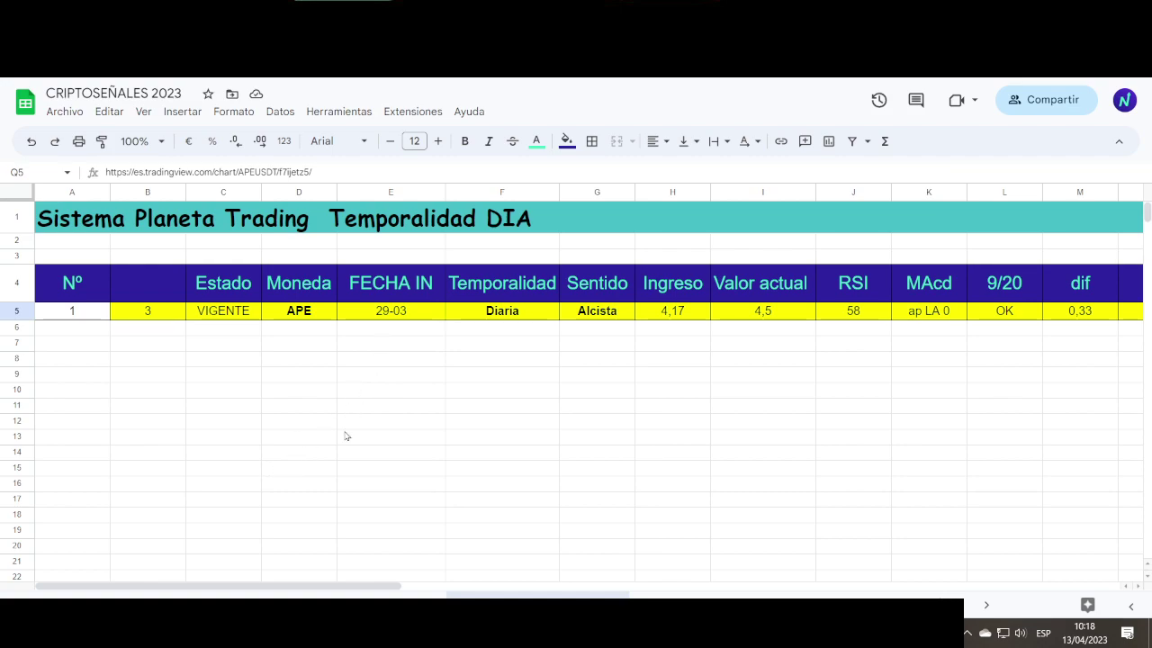
- Switch to TradingView, load the APEUSDT chart from the watchlist, and frame its recent candles and long position
mouse_move(508, 626)
click(507, 548)
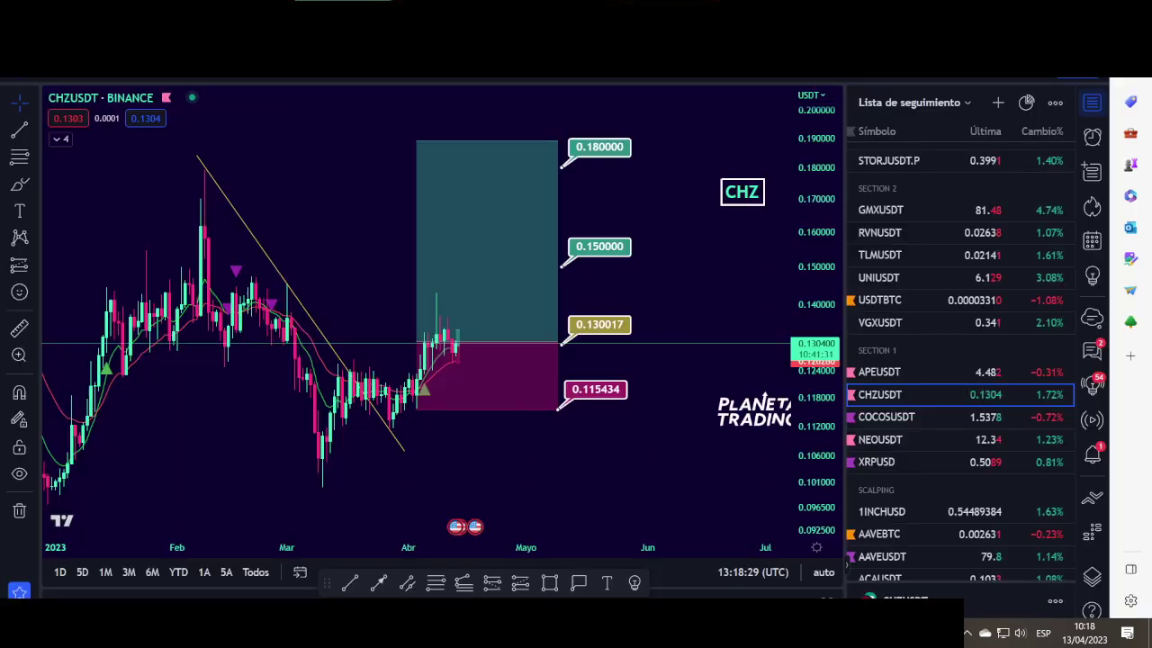
click(918, 378)
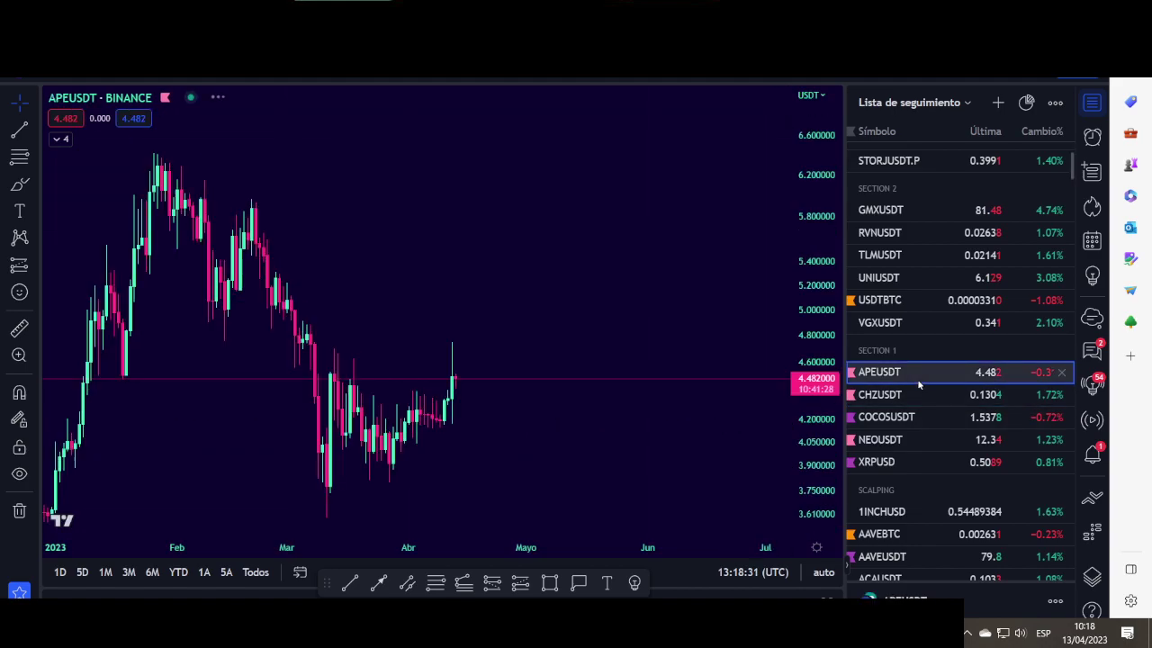
drag(453, 212, 525, 183)
drag(804, 233, 789, 275)
mouse_move(528, 370)
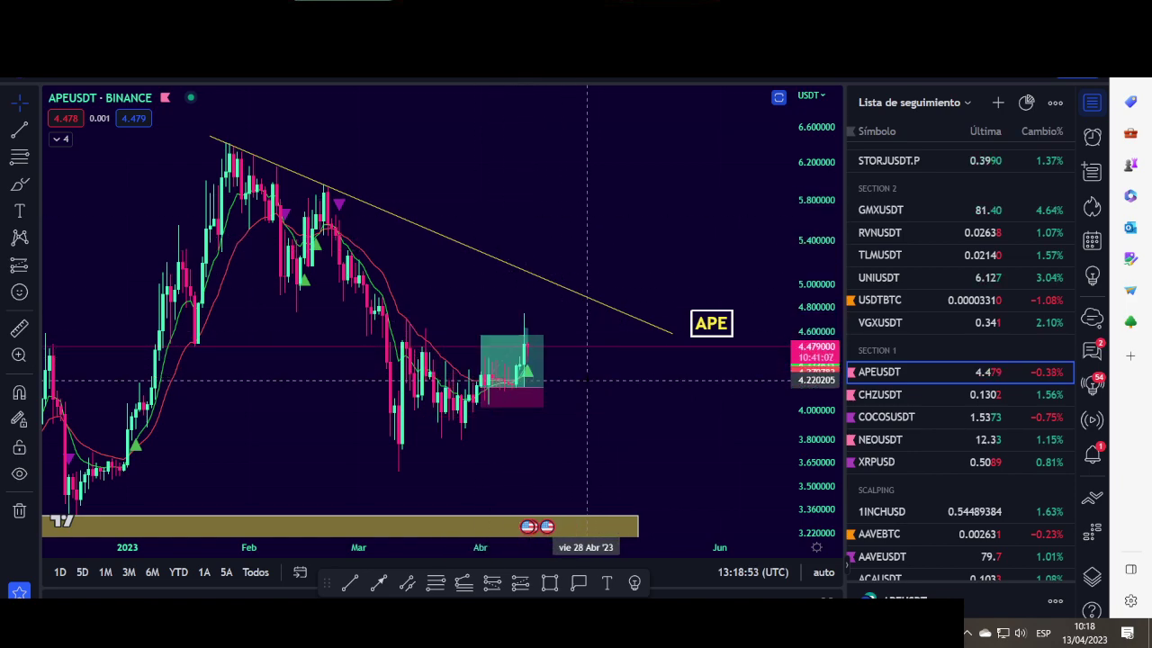
- Measure the APE price move from the early January 2023 buy signal to the February sell signal, and clear the measurement
drag(297, 328, 470, 329)
click(19, 328)
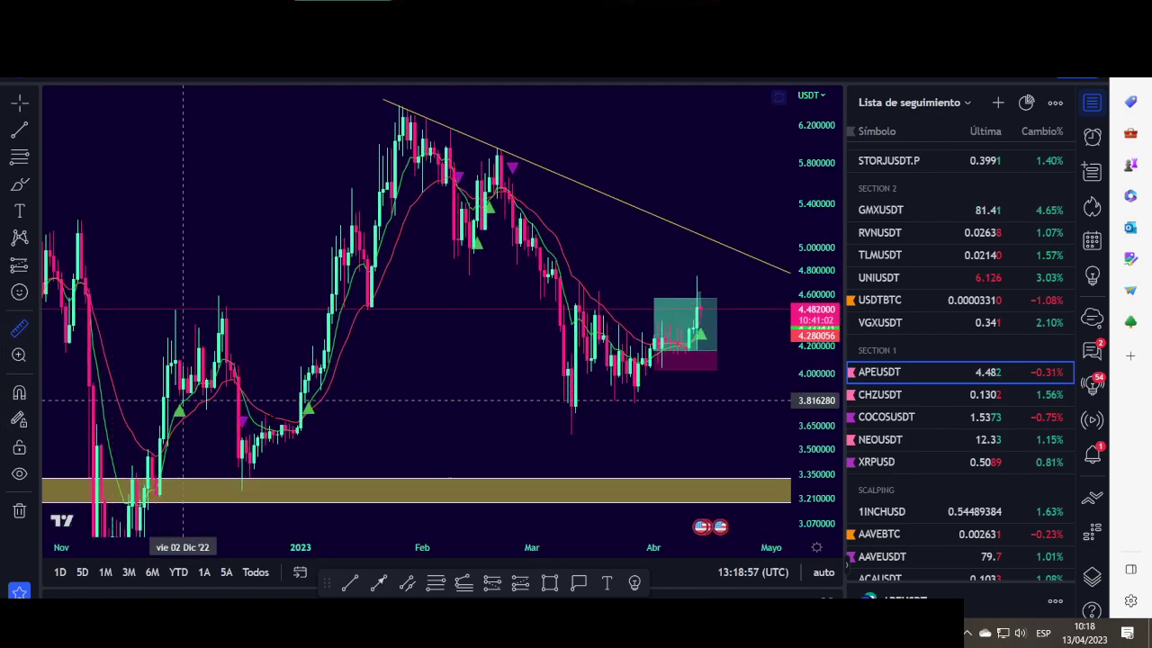
click(305, 371)
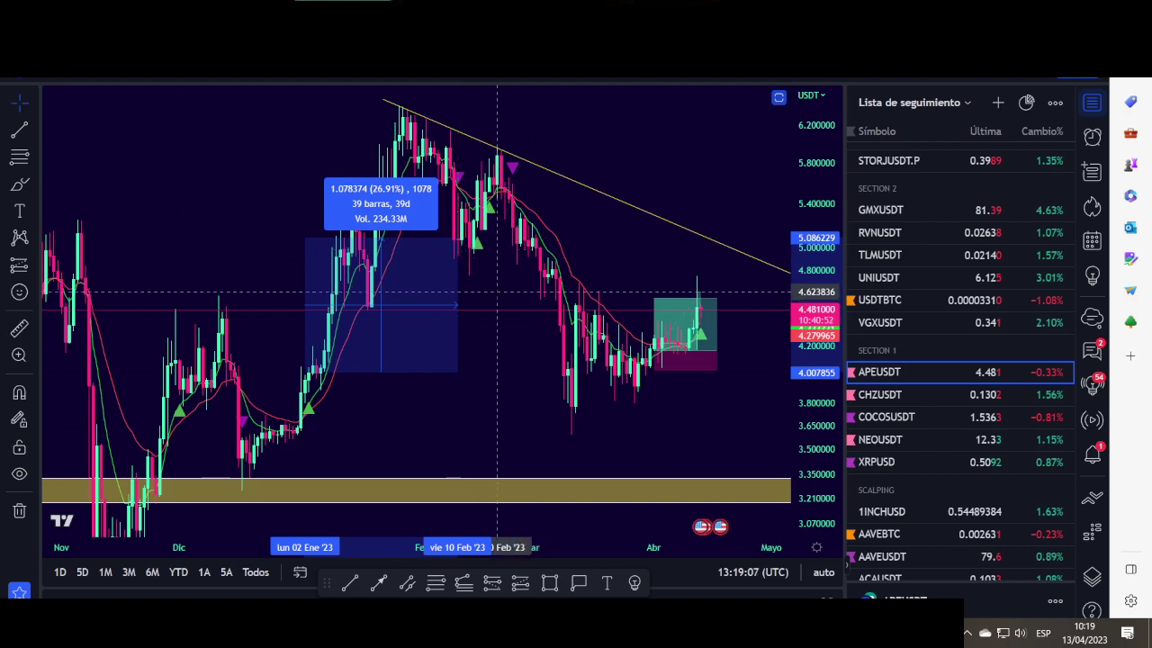
drag(489, 345, 386, 367)
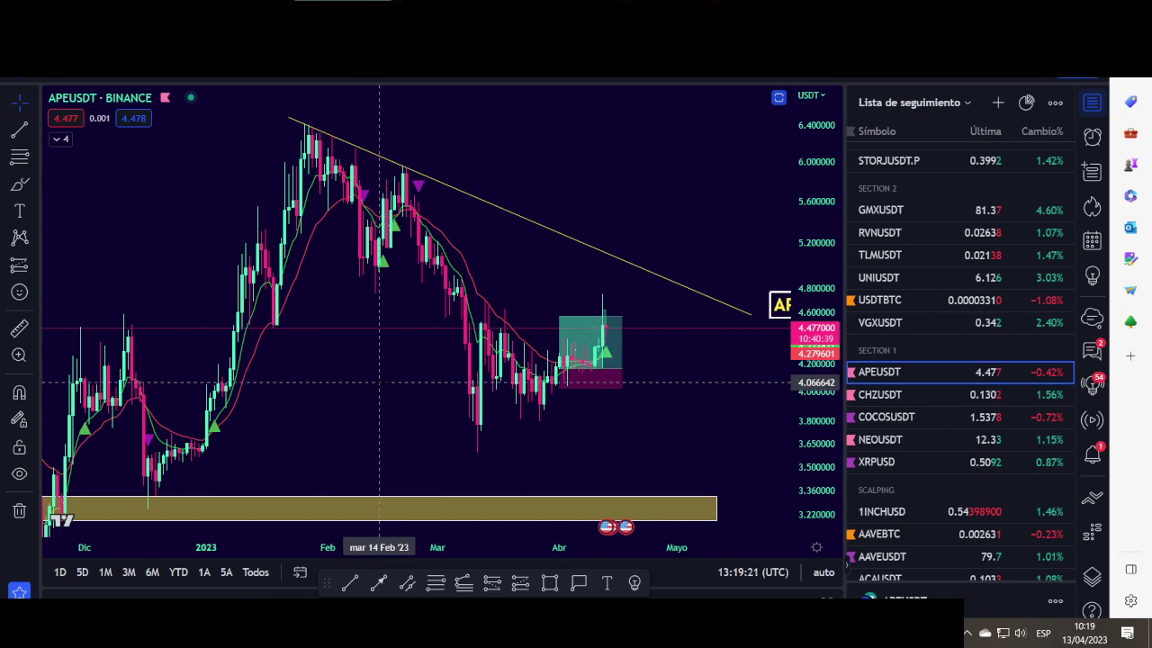
- Change the APEUSDT chart from daily to an intraday interval of several hours, and expand its price scale around the plan
drag(648, 399, 637, 396)
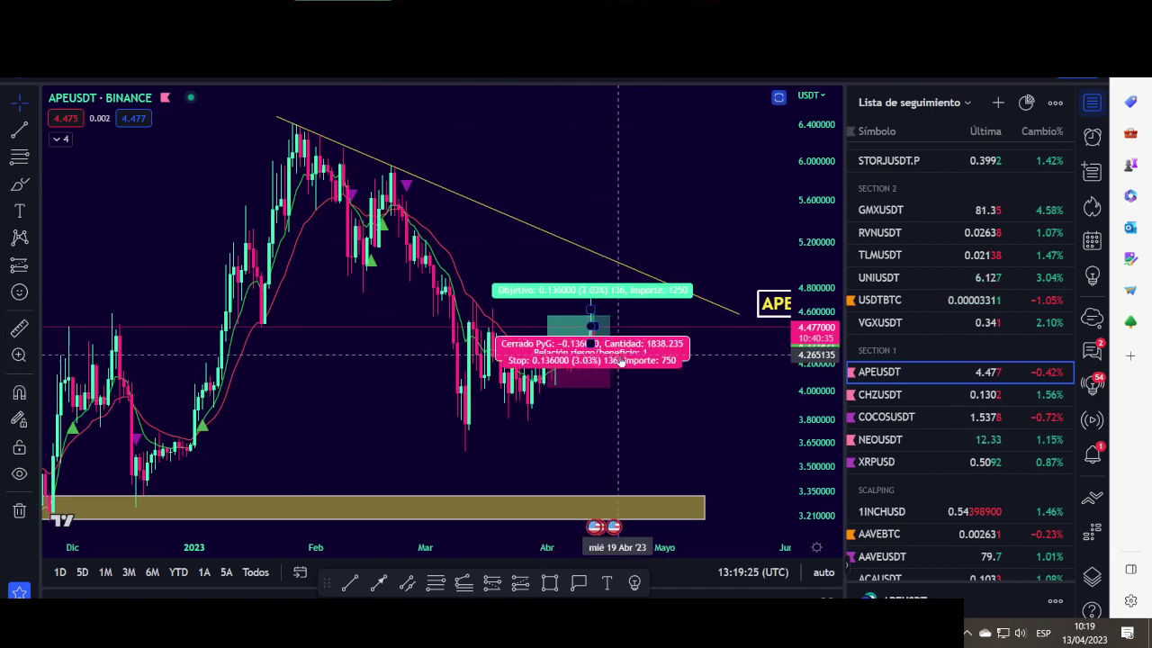
drag(714, 375, 734, 373)
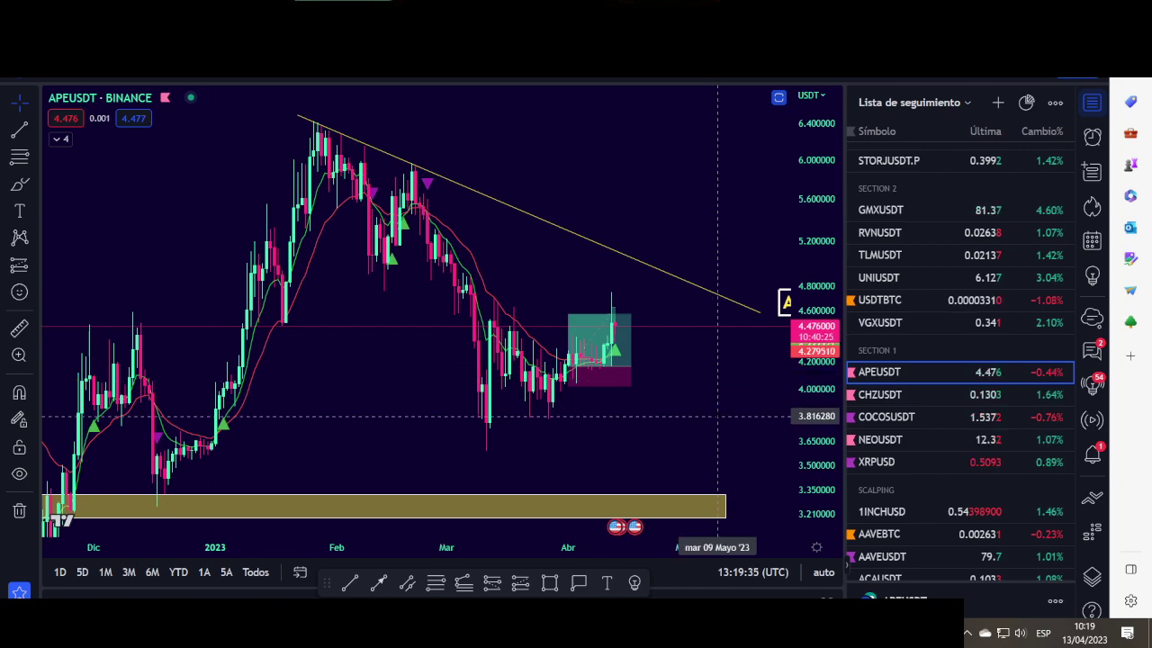
drag(655, 360, 577, 365)
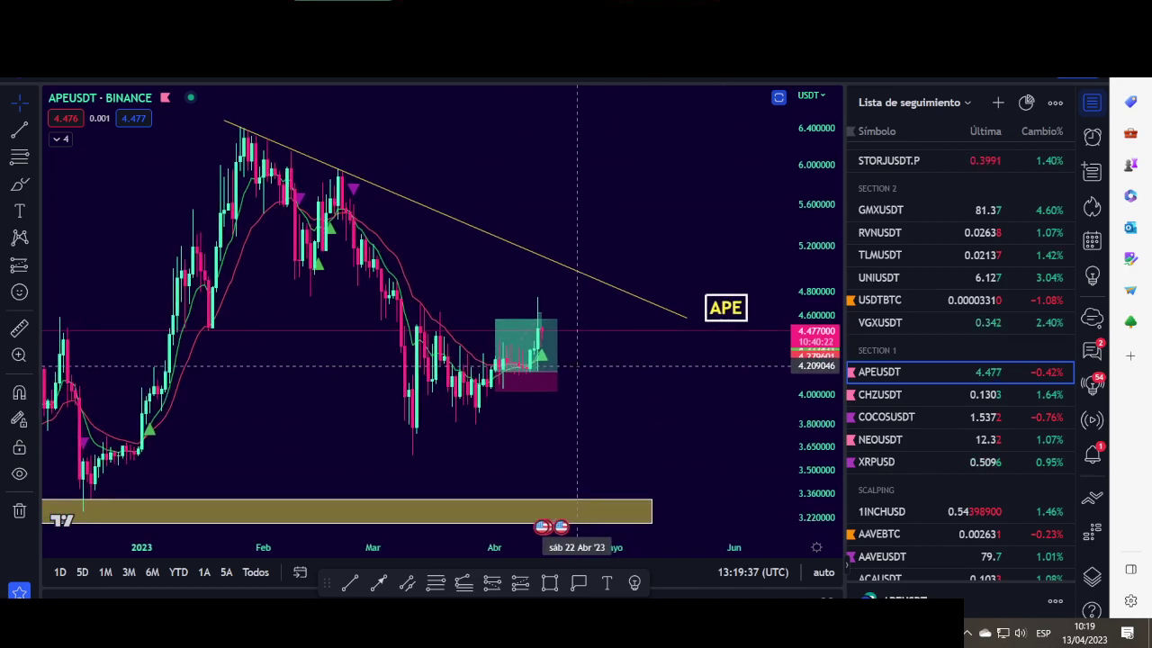
click(216, 80)
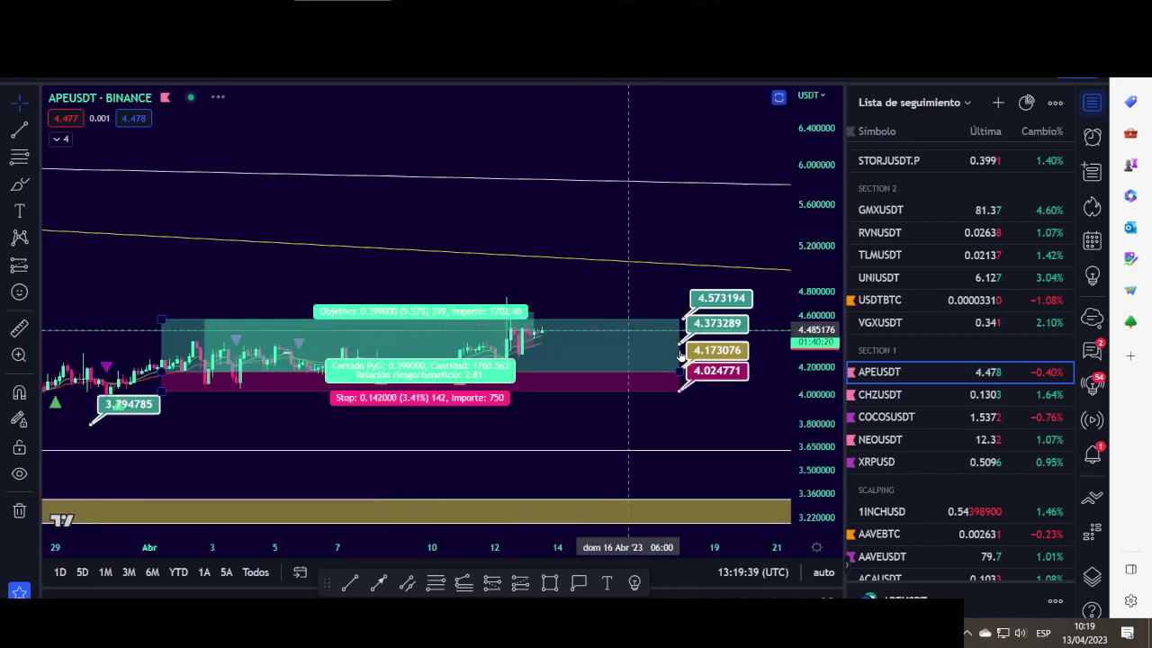
drag(805, 416, 801, 219)
drag(597, 209, 658, 168)
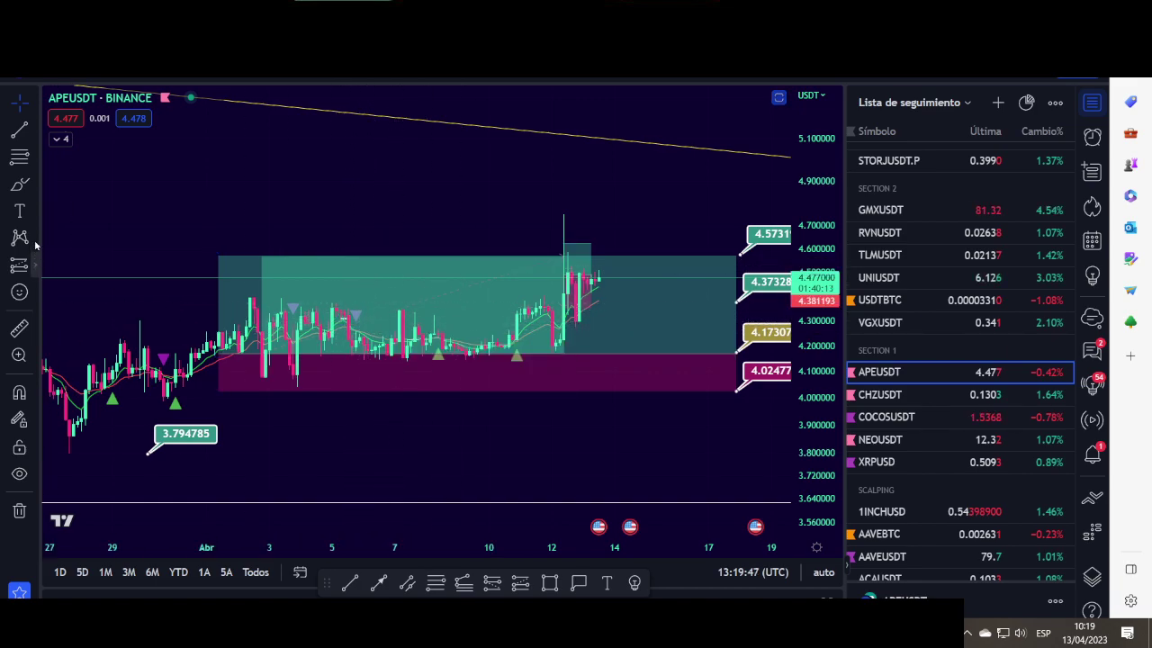
- Draw a rectangle along the APEUSDT highs from 1 to 12 April 2023, between about 4.363 and 4.394
click(34, 184)
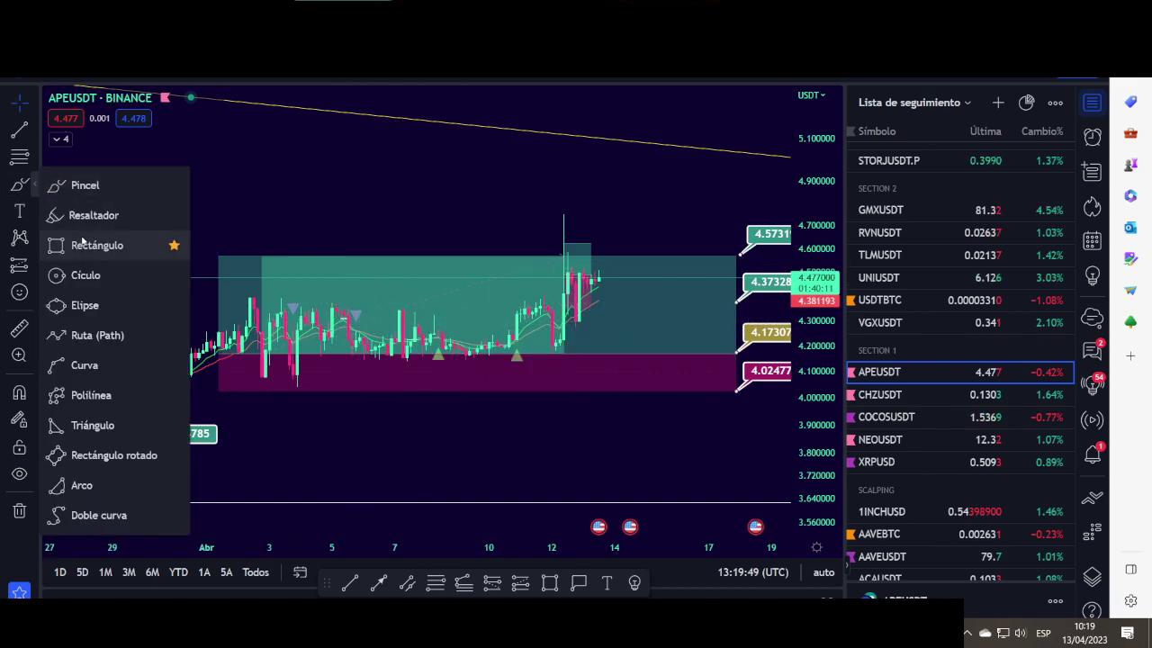
click(82, 241)
click(234, 300)
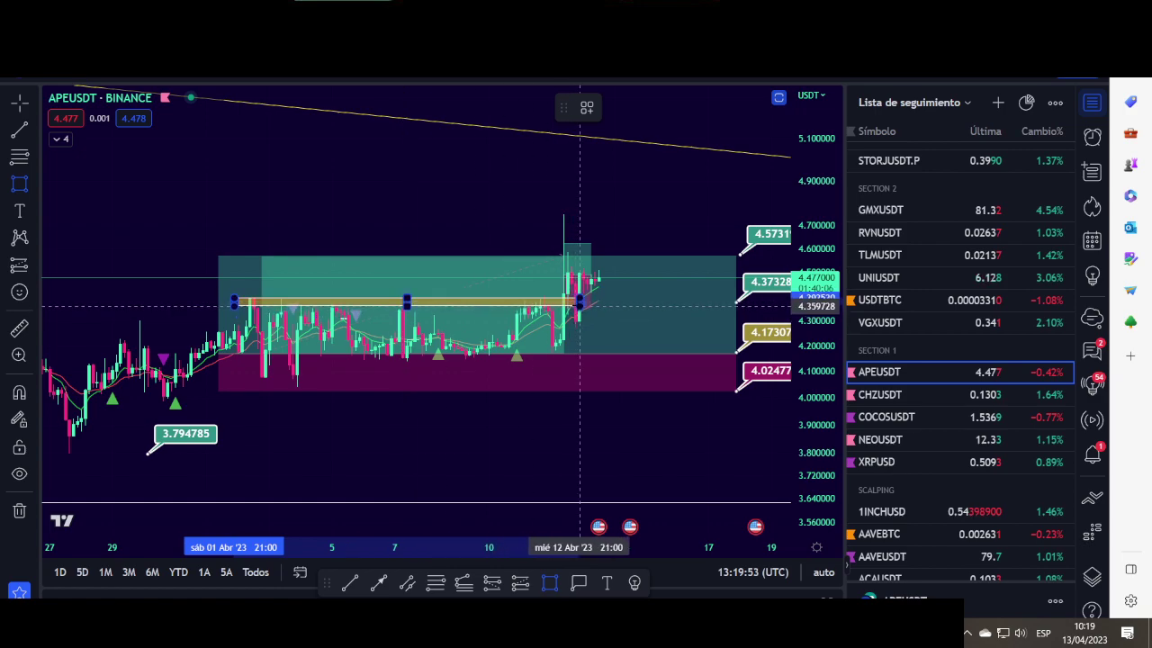
click(579, 306)
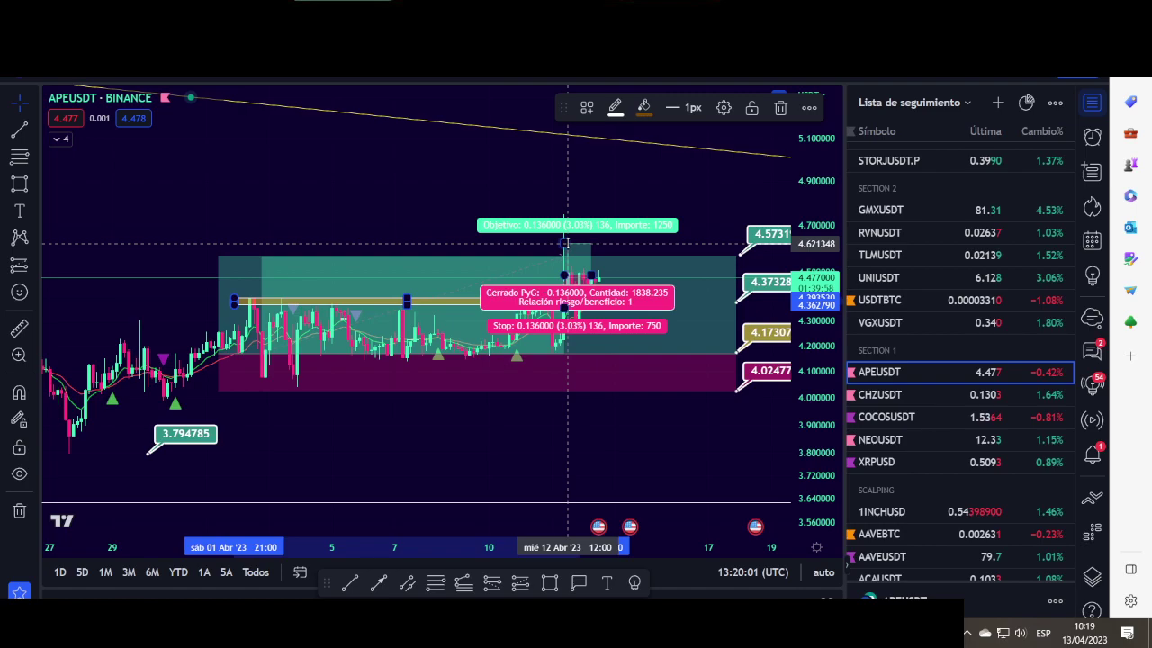
drag(808, 458, 808, 410)
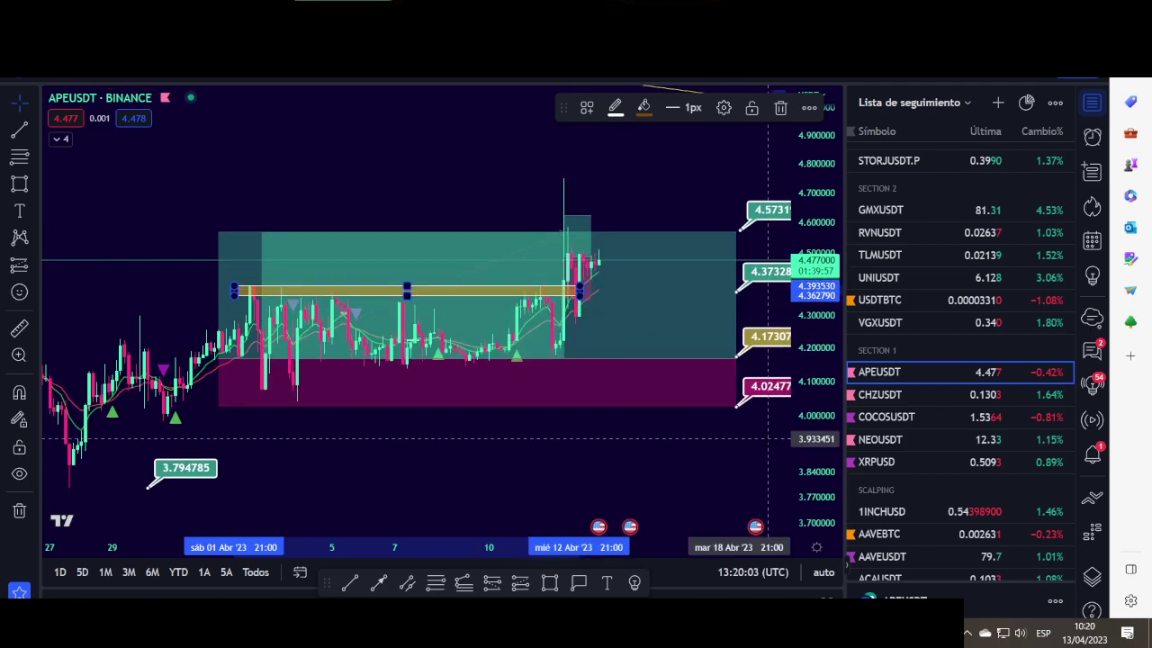
drag(746, 457, 686, 465)
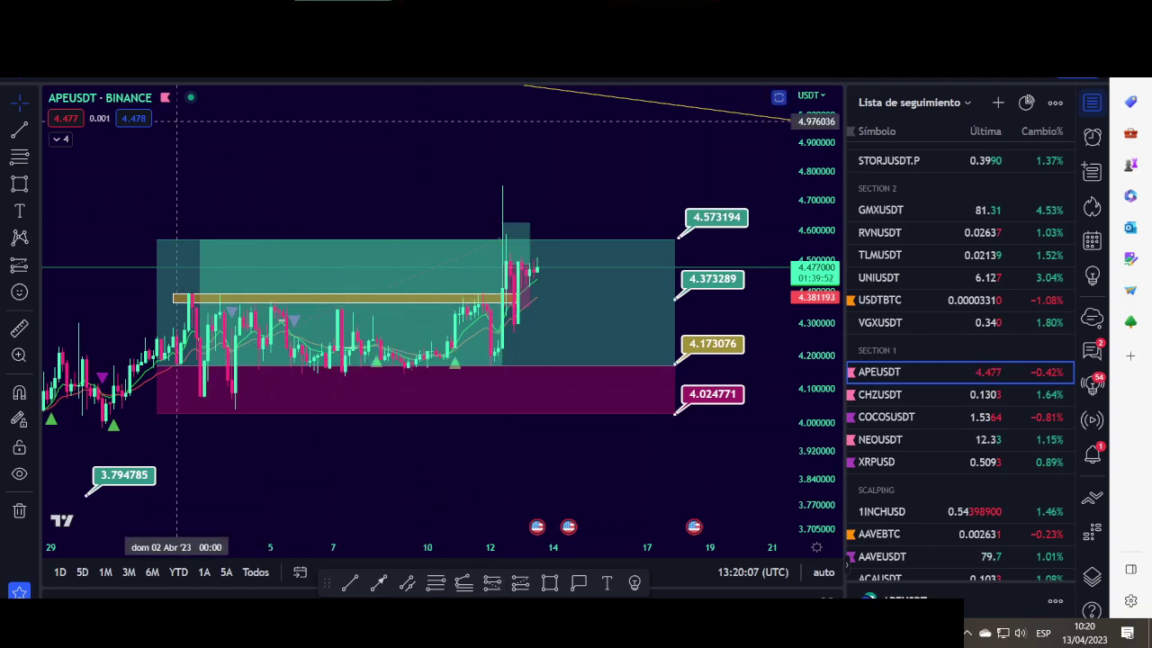
- Switch to the CRIPTOSEÑALES 2023 spreadsheet, open the Planes de Trading sheet, and review the COCO plan's entry and first objective for April
mouse_move(239, 630)
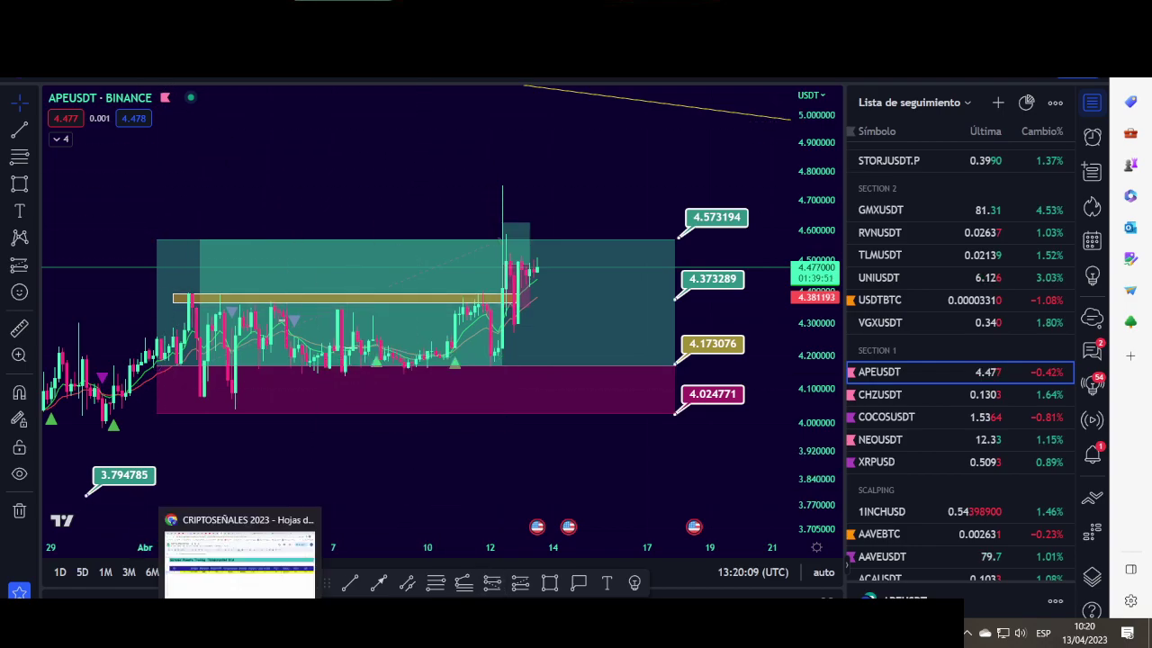
click(240, 563)
click(159, 603)
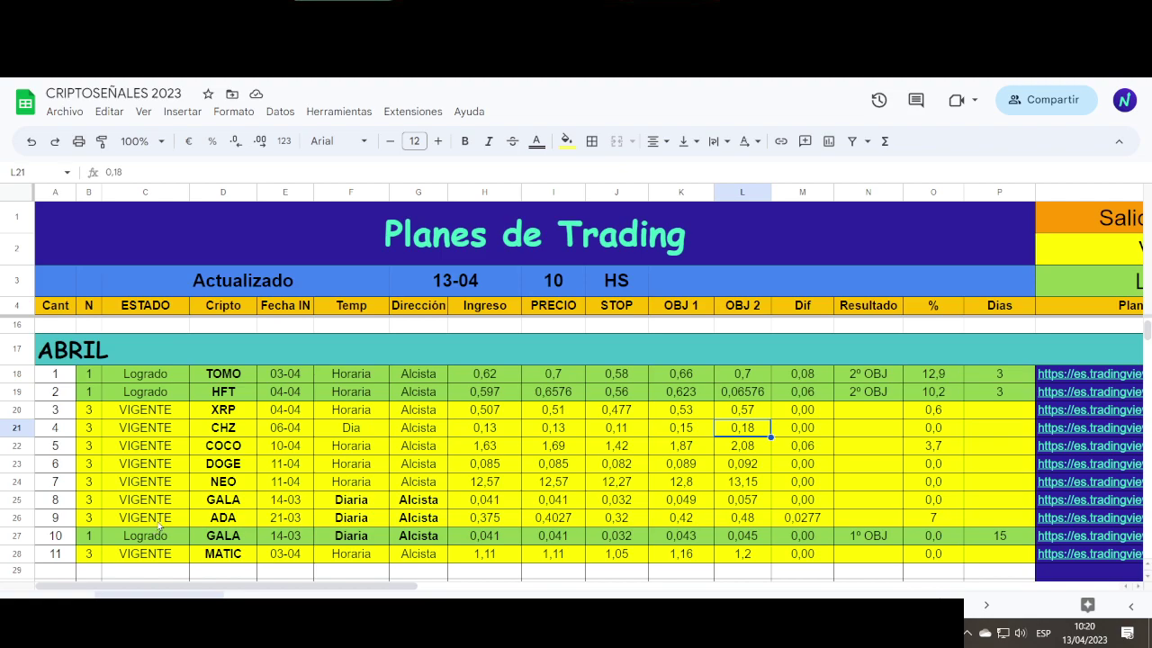
scroll(235, 537, down, 1)
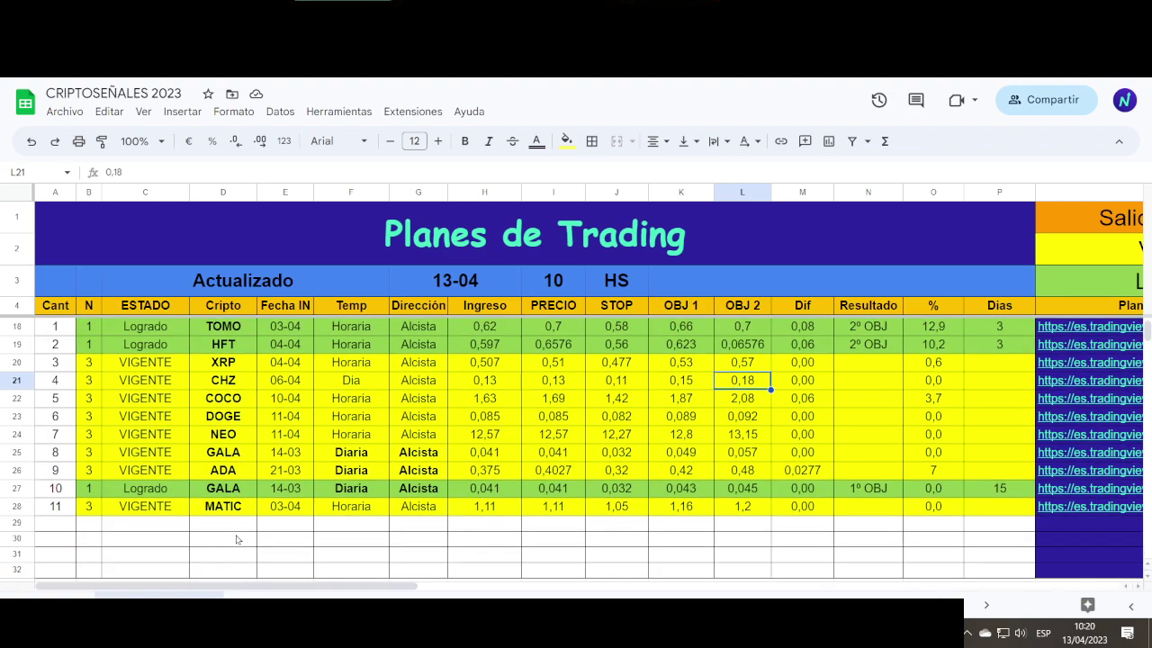
scroll(236, 538, up, 1)
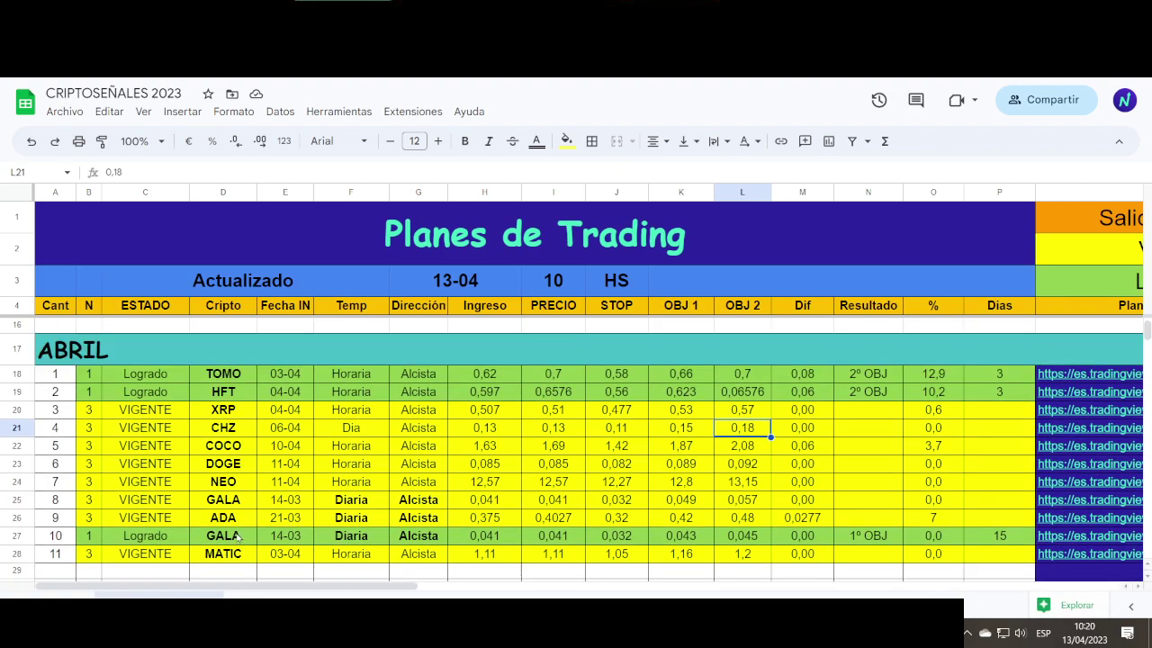
click(241, 450)
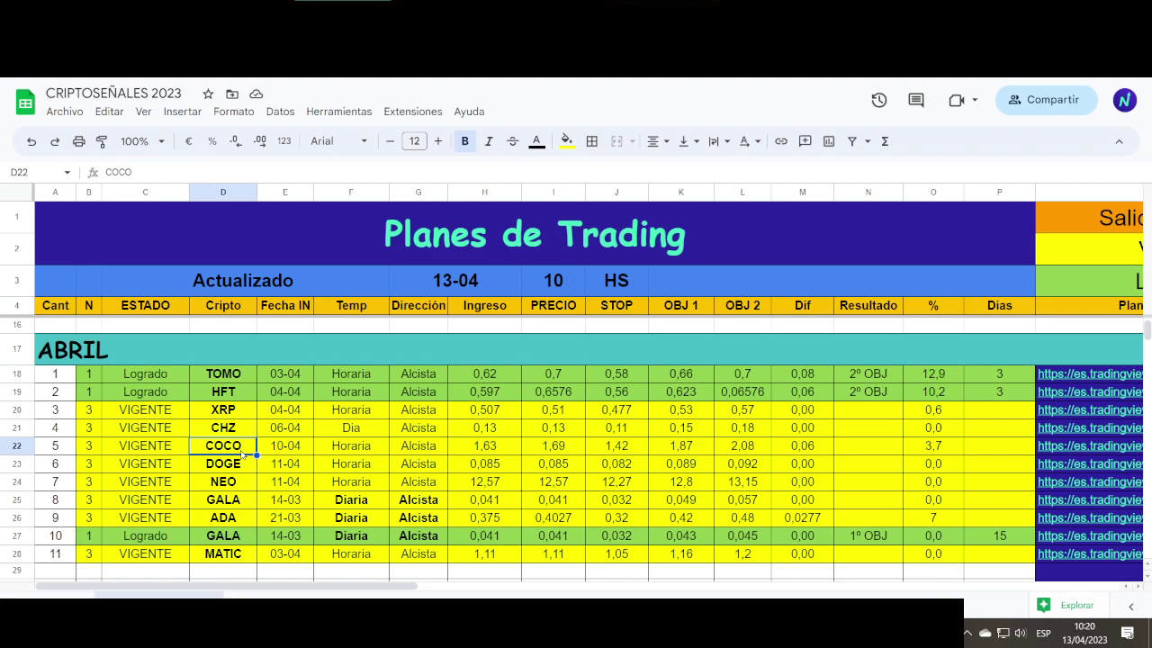
click(506, 450)
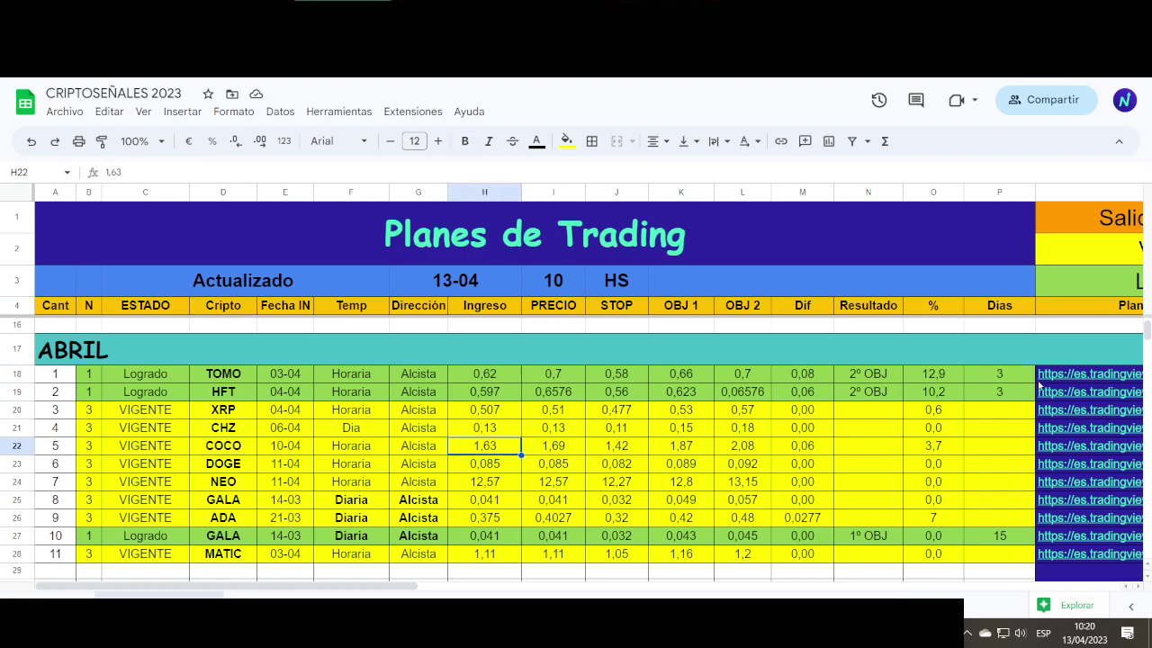
click(685, 448)
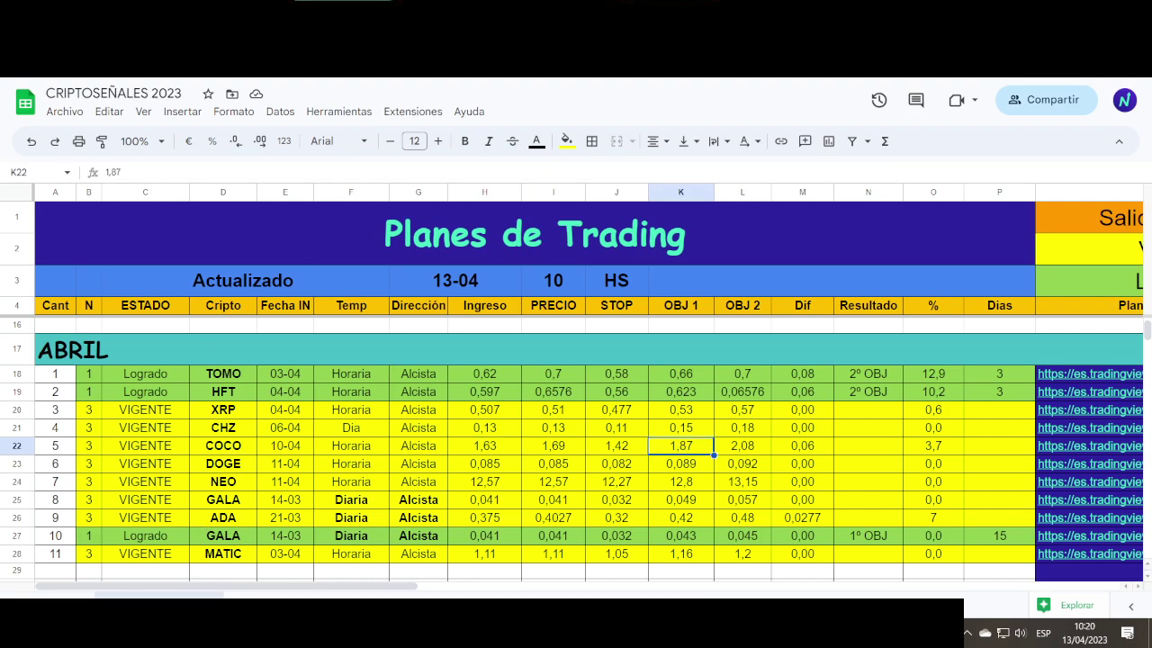
- Switch to TradingView, load the COCOSUSDT chart from the watchlist, and change it to the daily interval
key(alt+Tab)
click(925, 427)
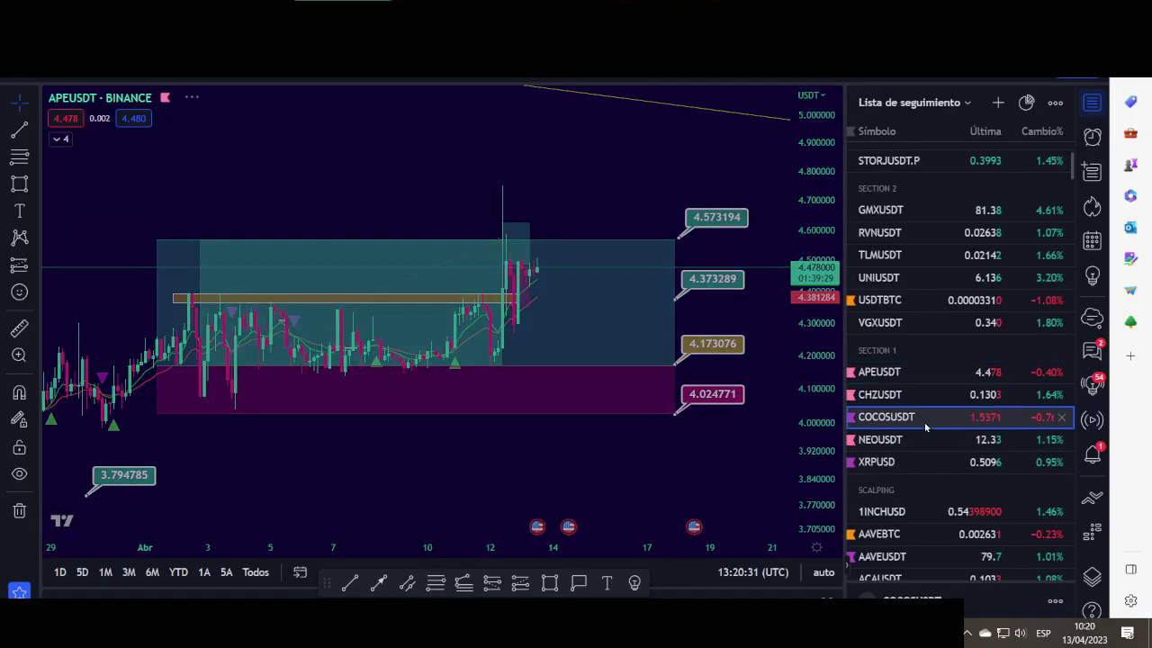
scroll(662, 421, down, 3)
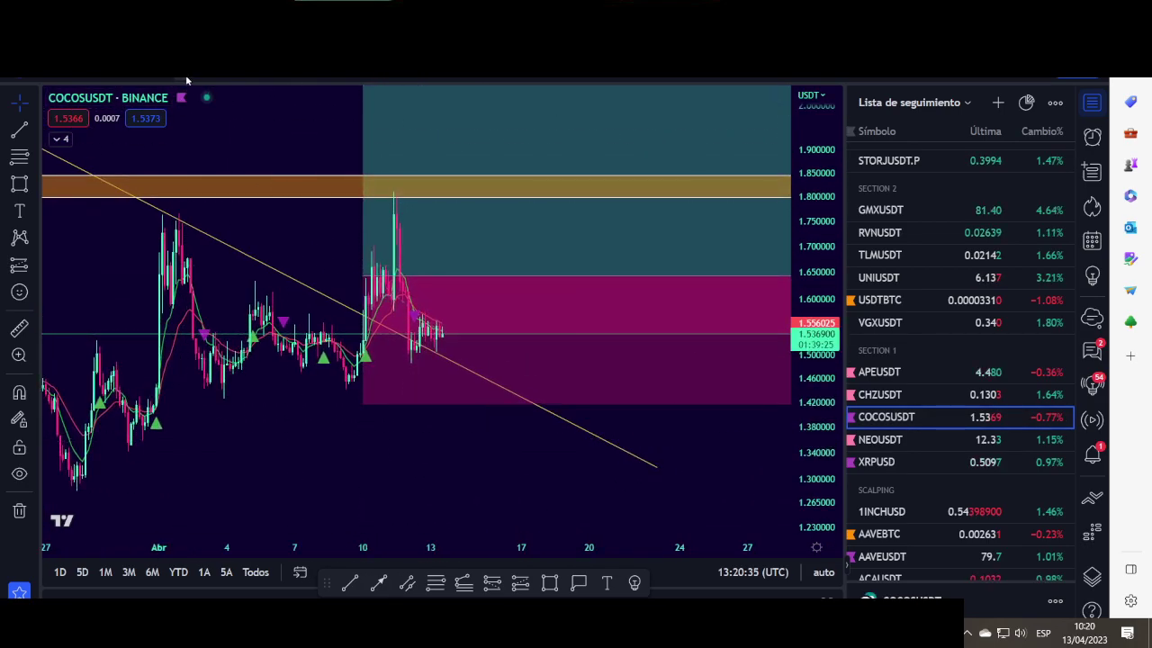
click(188, 80)
drag(807, 246, 808, 357)
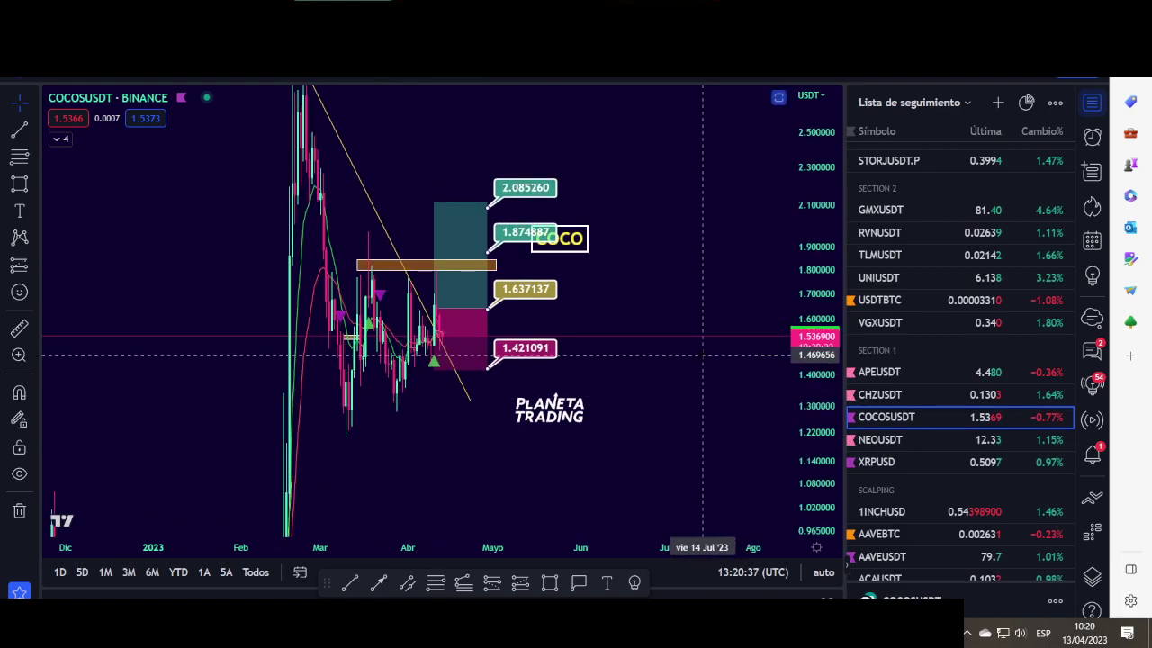
scroll(702, 356, up, 3)
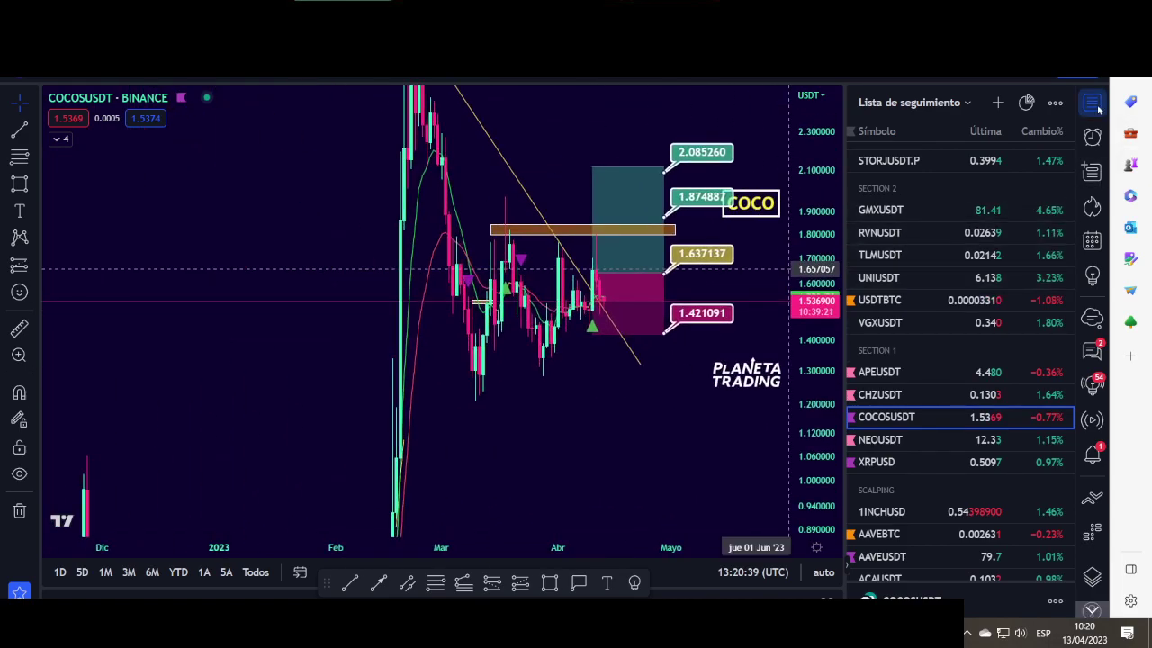
- Hide the watchlist and examine the COCOSUSDT plan, the descending trendline and the yellow zone from December to February
click(1091, 103)
scroll(837, 270, up, 3)
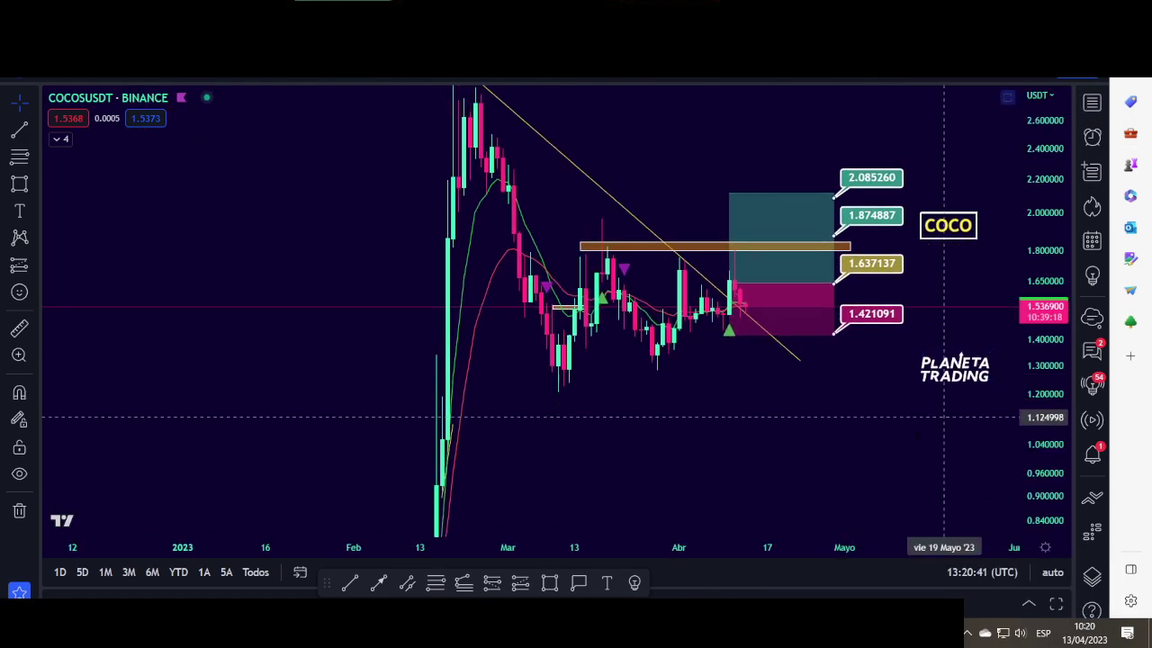
drag(955, 406, 808, 453)
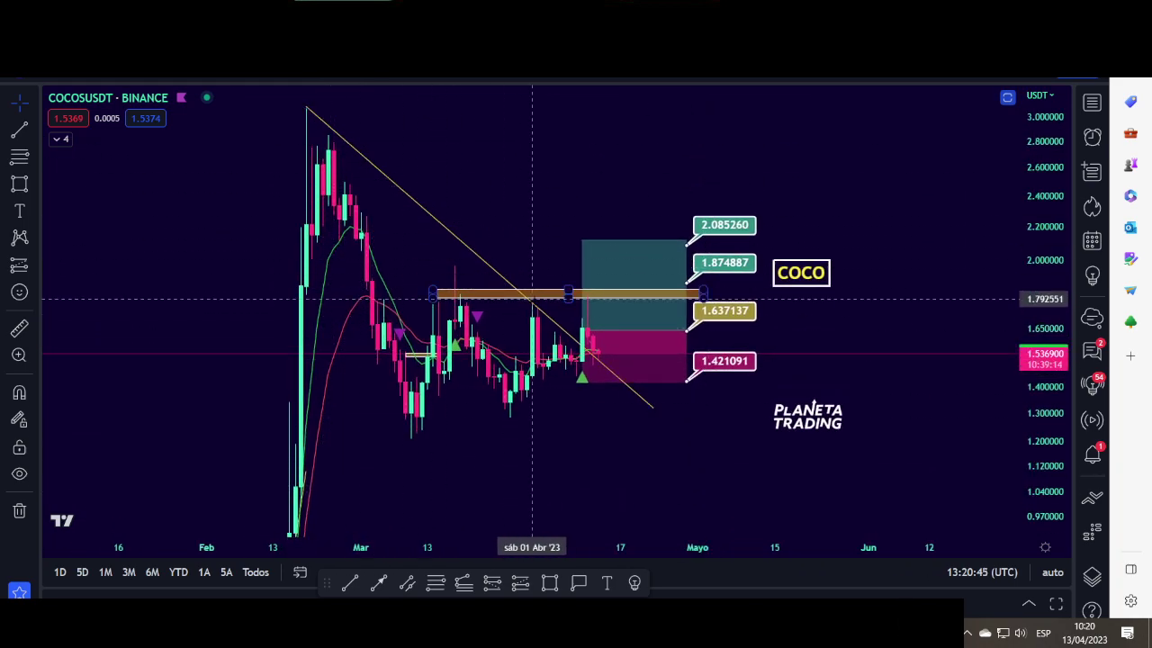
drag(684, 436, 774, 404)
drag(1039, 265, 1026, 392)
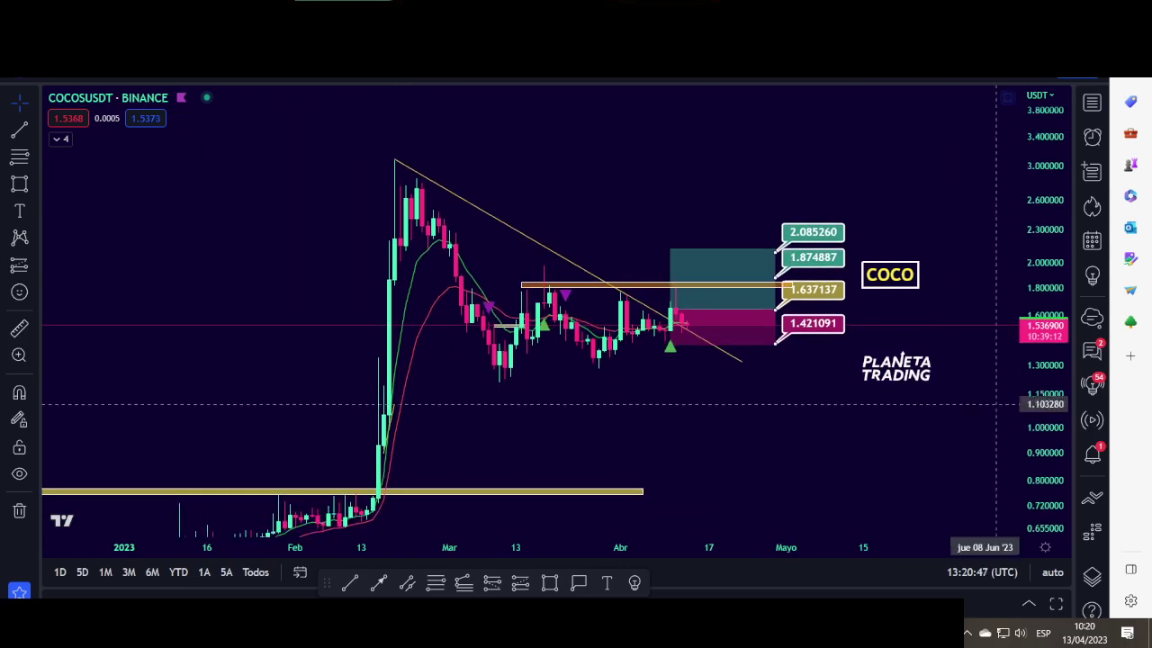
drag(922, 440, 945, 355)
scroll(481, 386, down, 3)
drag(726, 389, 734, 358)
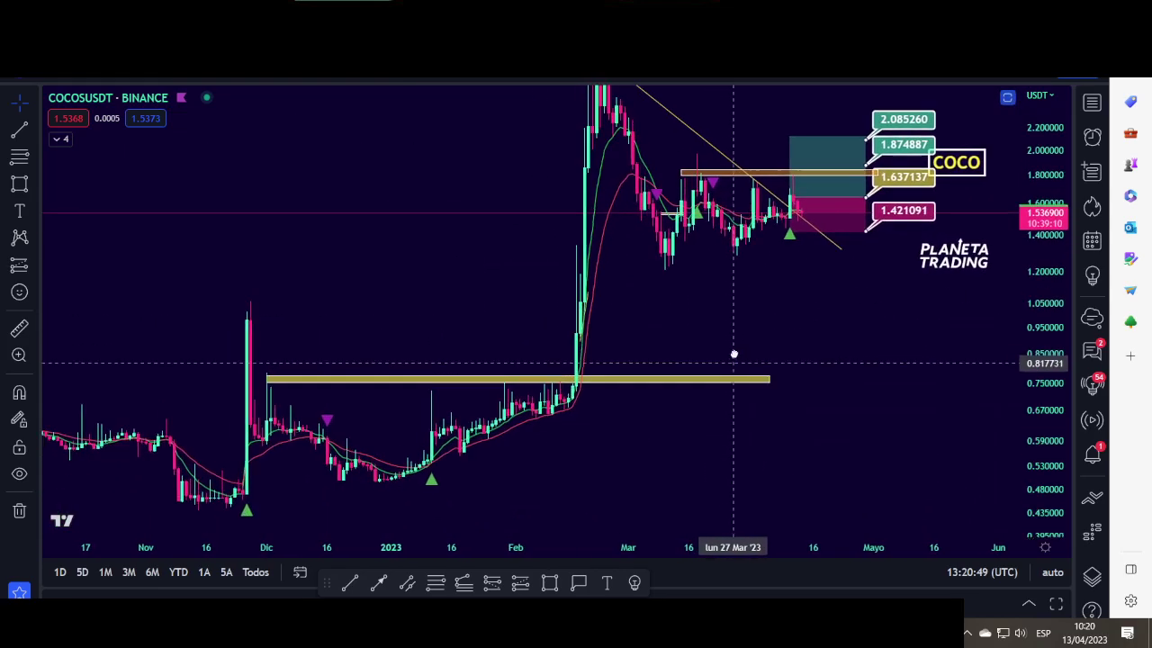
click(654, 366)
drag(654, 373, 596, 417)
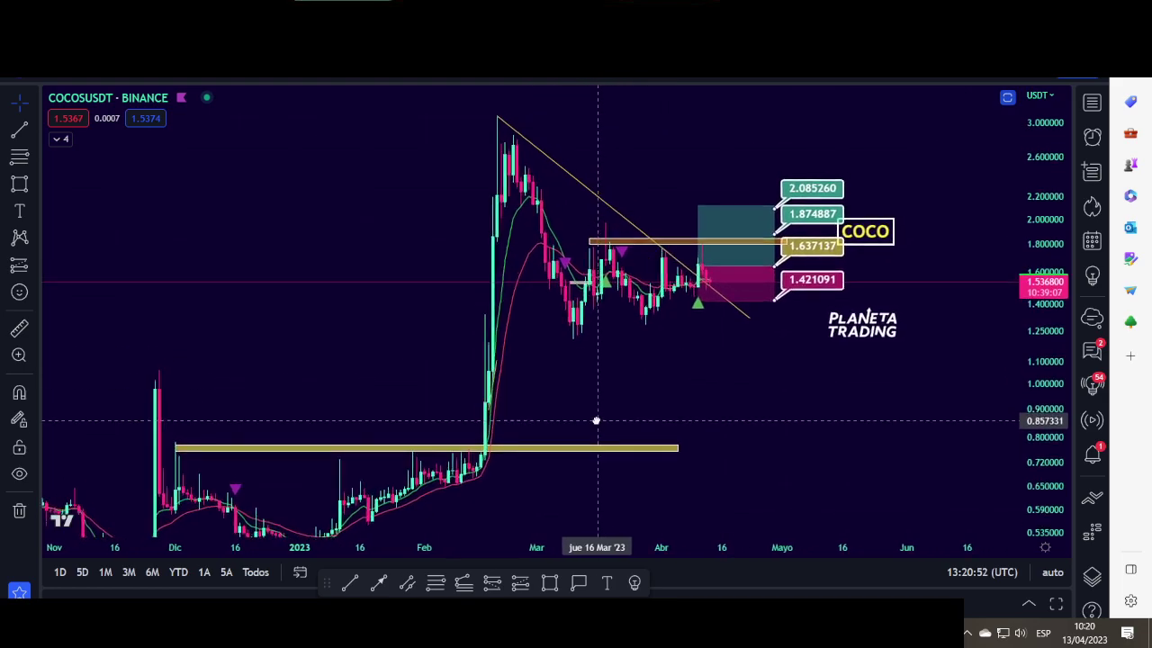
- Measure the COCO rally from the yellow zone in mid-February to the 23 February 2023 high, and clear the measurement
click(19, 328)
click(478, 447)
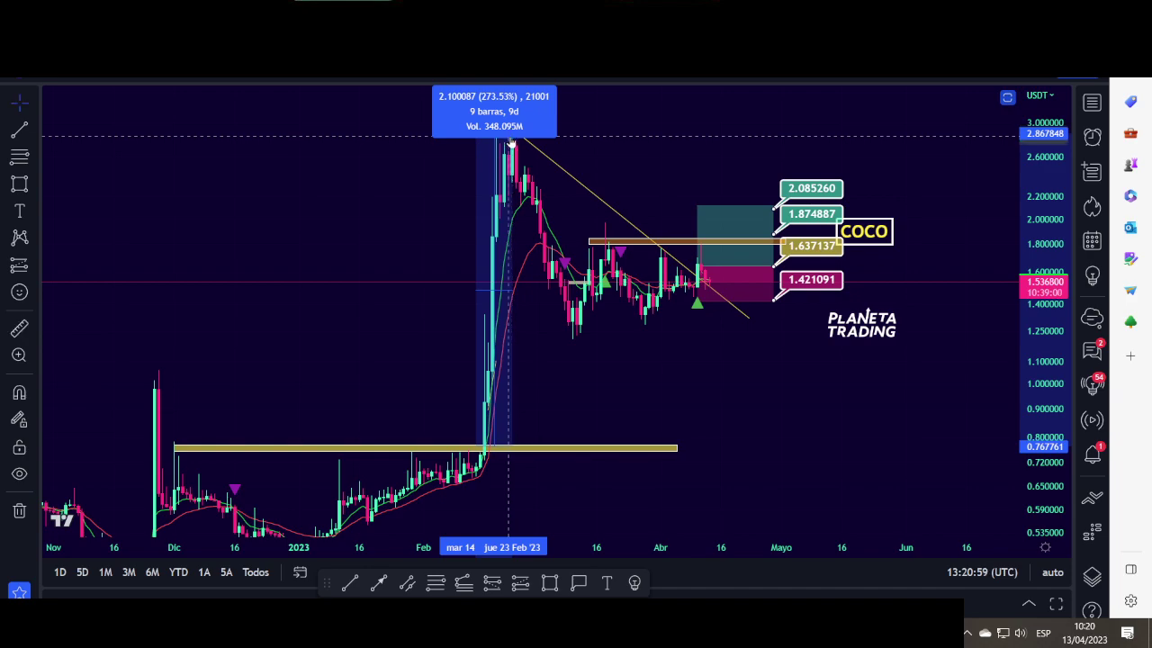
click(513, 144)
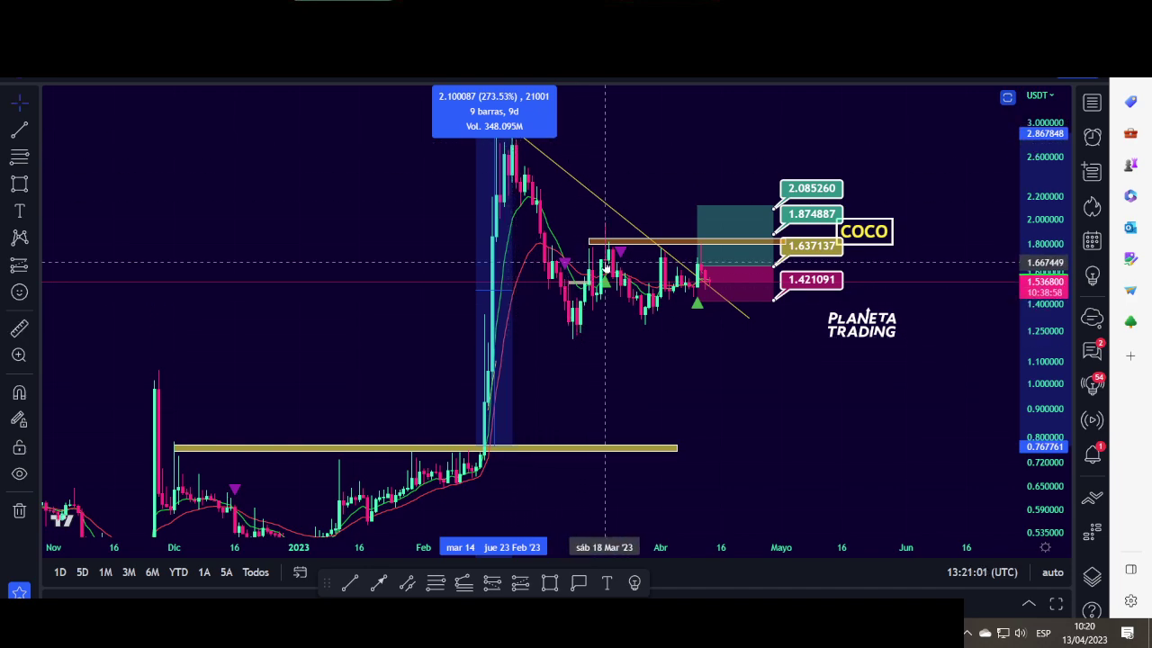
click(758, 350)
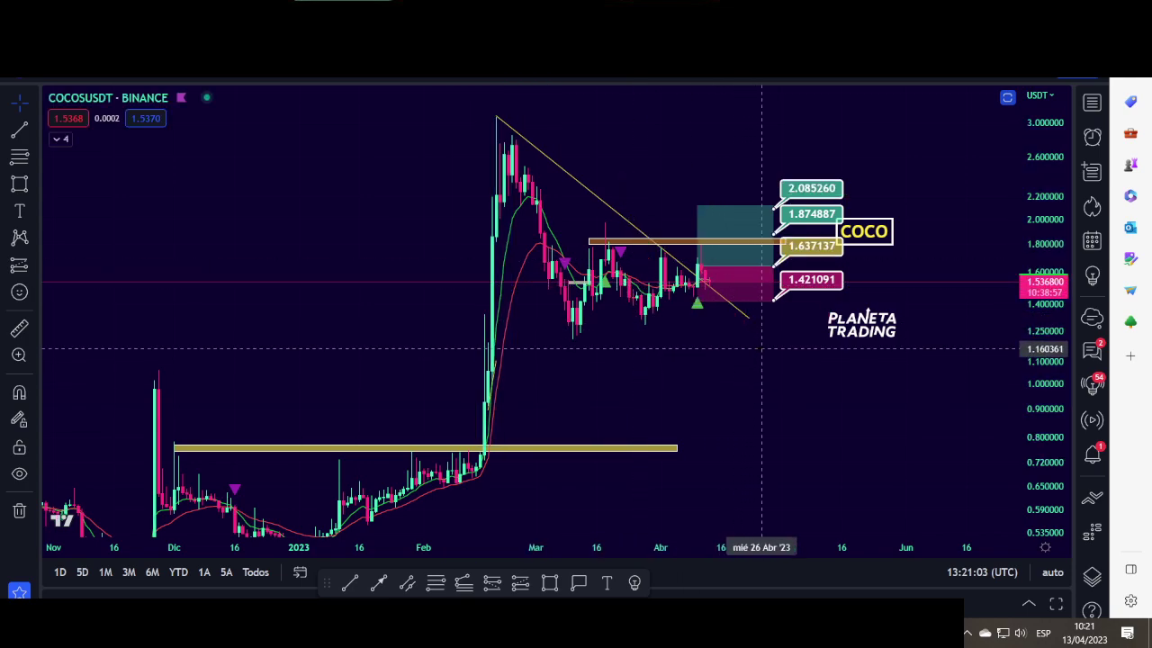
- Inspect the target, stop and risk/reward figures of the COCO long position
click(707, 268)
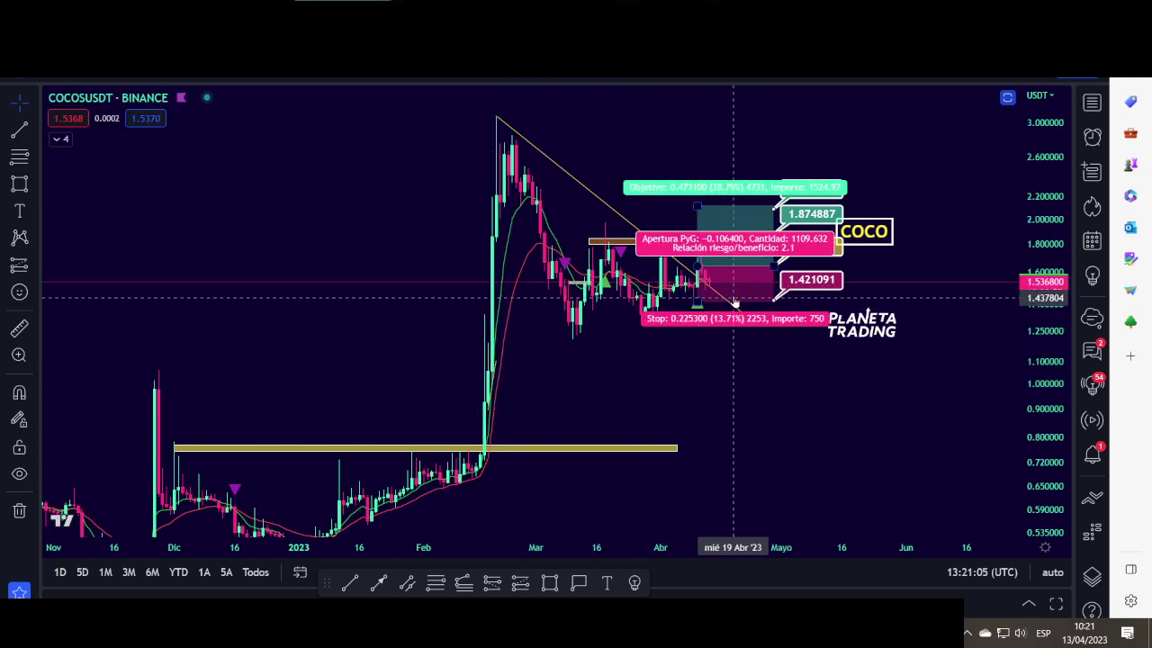
click(765, 313)
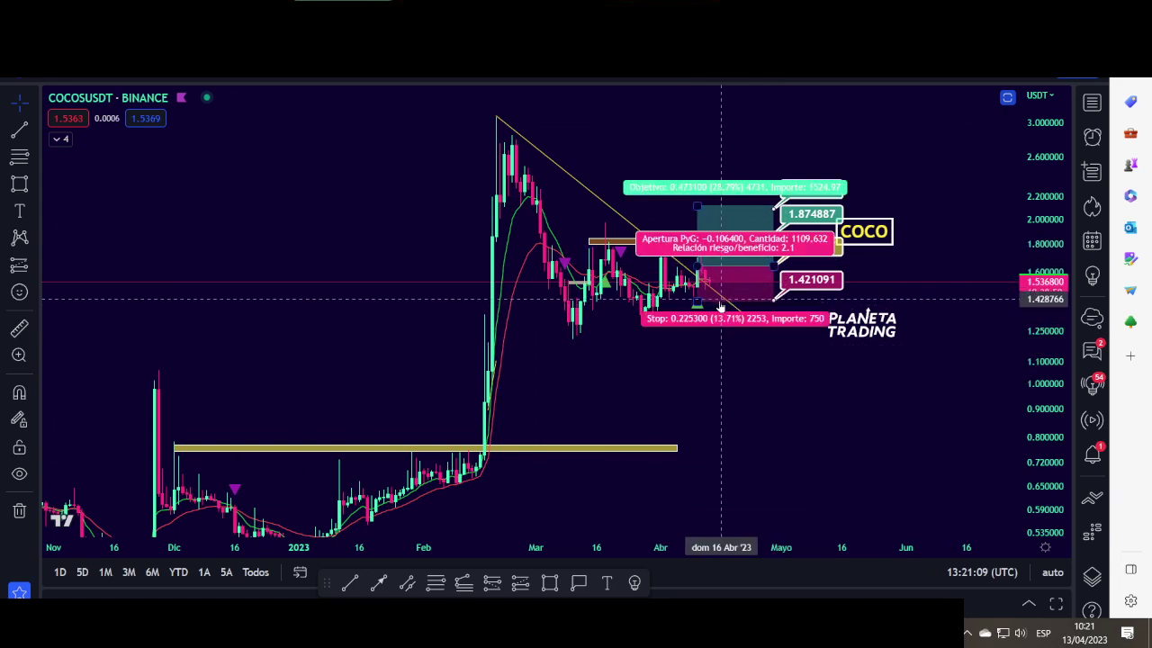
drag(662, 372, 690, 331)
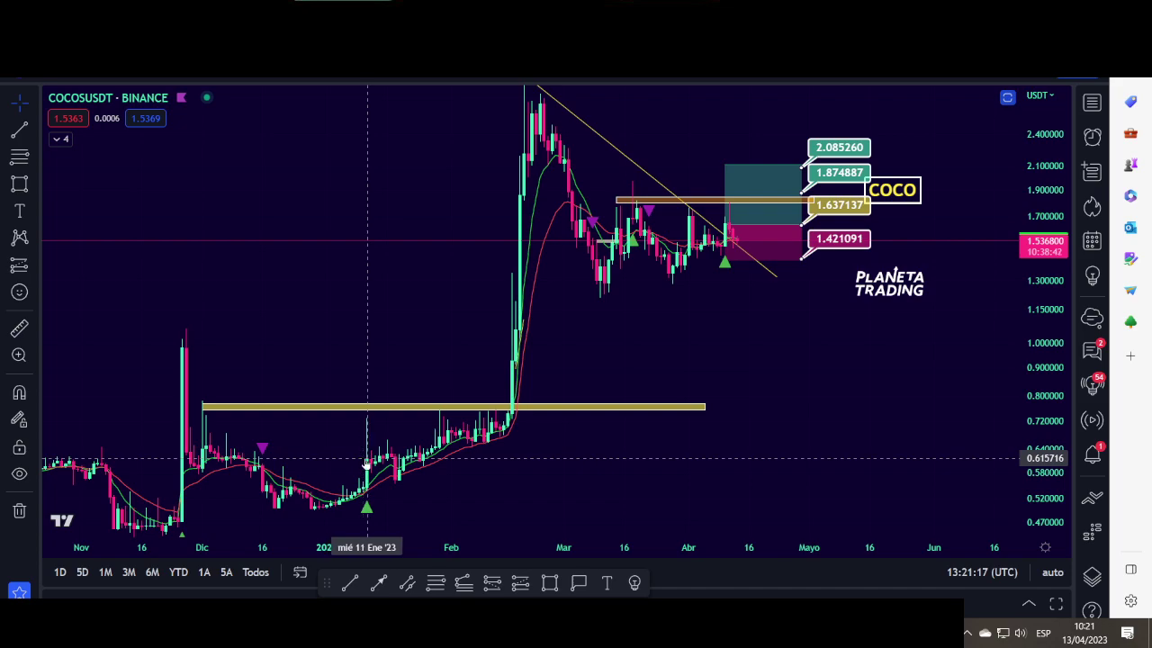
- Measure the COCO price move from the 11 January 2023 buy signal to the 5 March sell signal, and clear the measurement
click(19, 327)
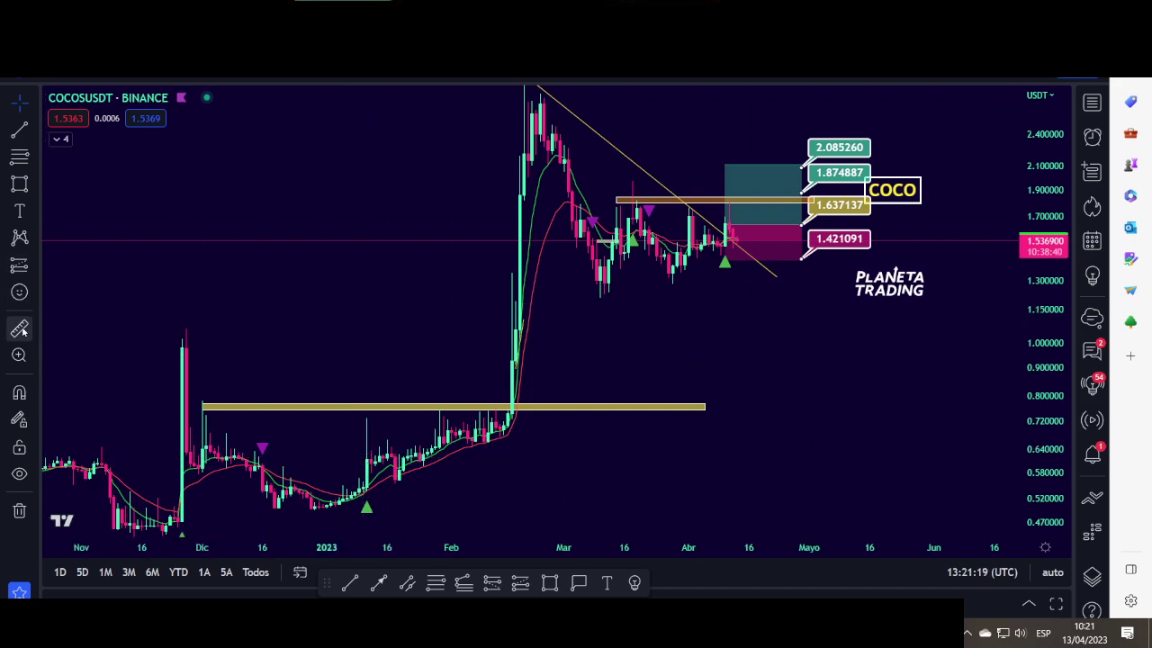
click(365, 456)
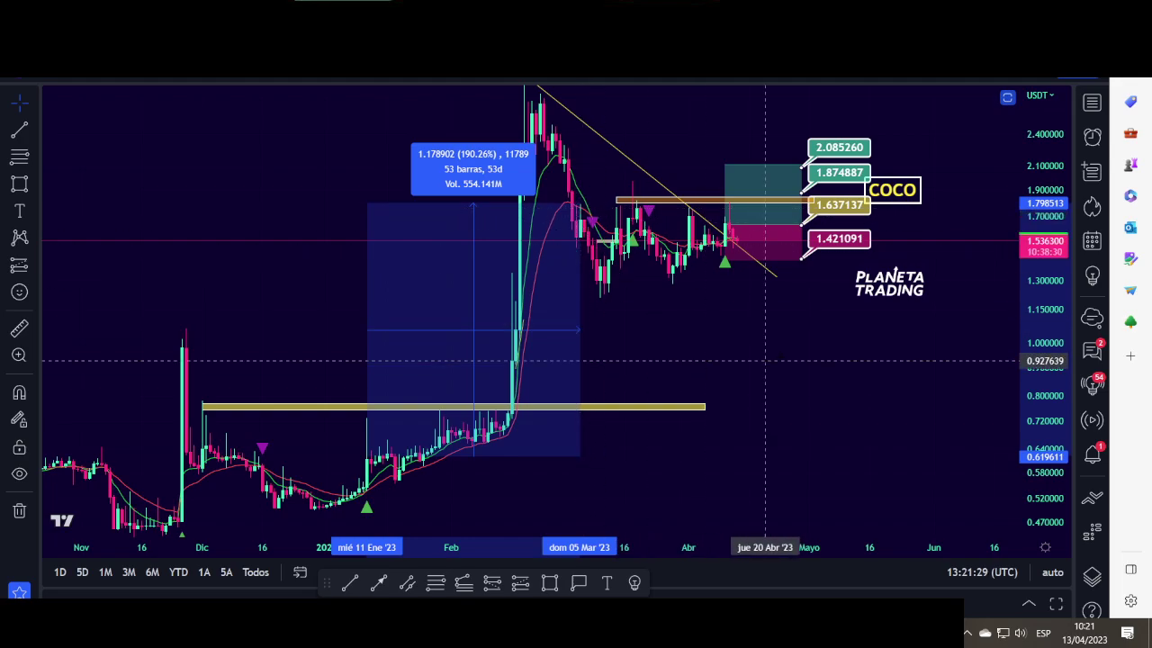
click(758, 358)
- Frame the COCO chart around its long position and recent candles, and show the watchlist again
drag(797, 347, 684, 369)
drag(1044, 396, 1048, 344)
drag(934, 349, 934, 372)
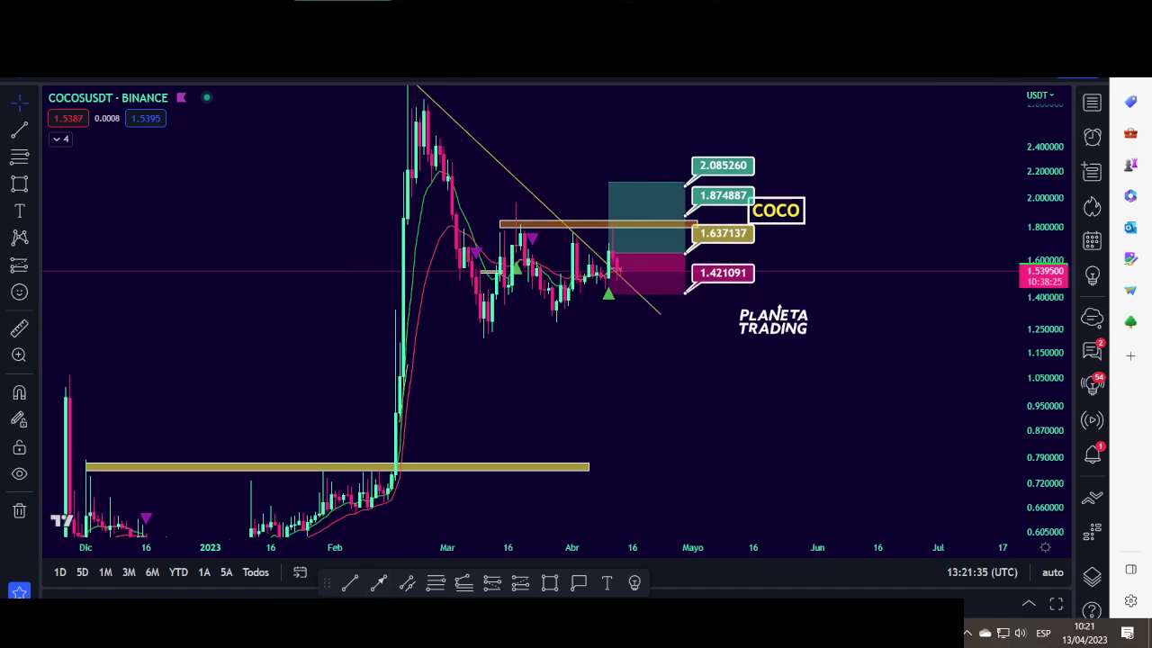
drag(702, 358, 673, 353)
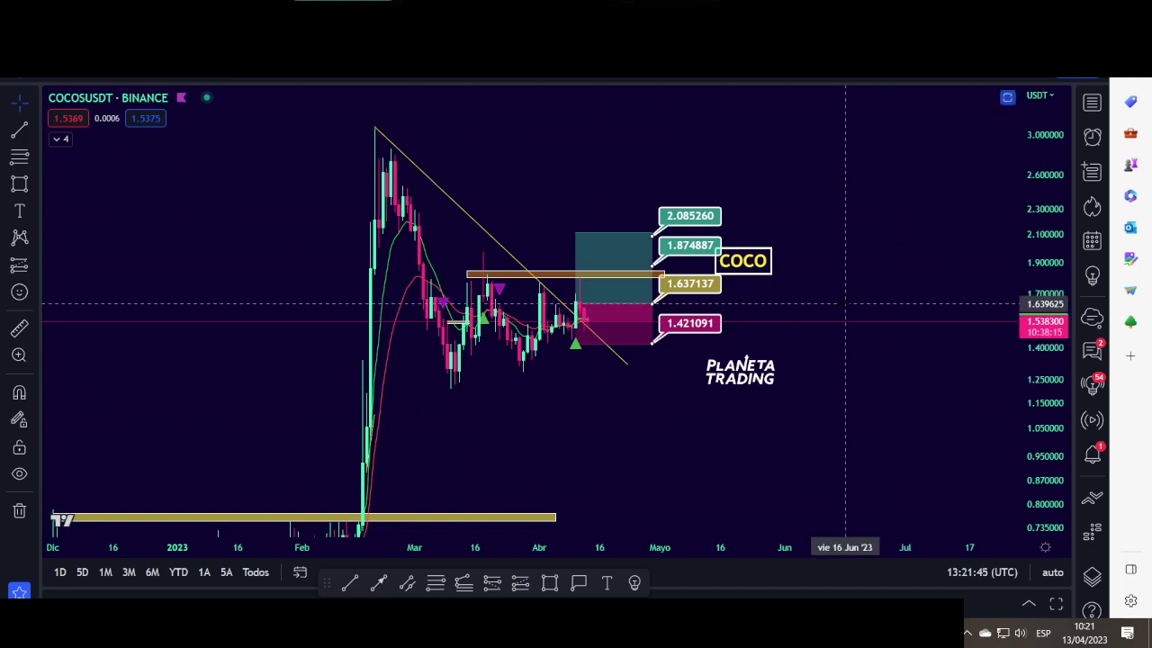
click(1091, 103)
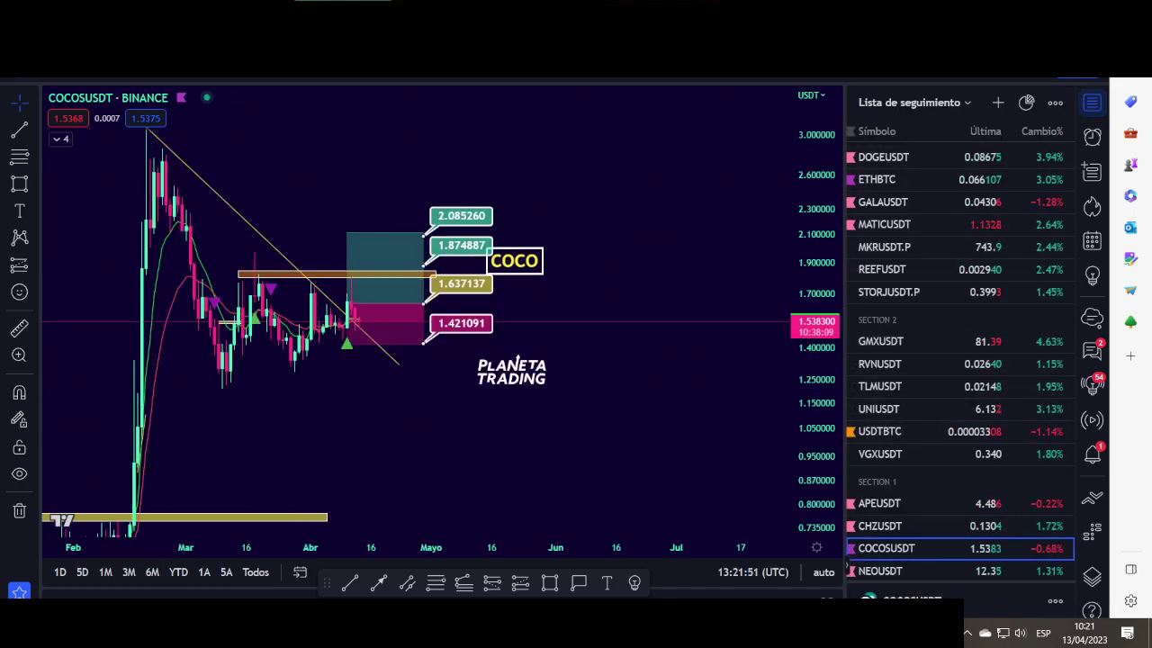
- Switch to the CRIPTOSEÑALES 2023 spreadsheet and review the DOGE plan's row and status for April
key(alt+Tab)
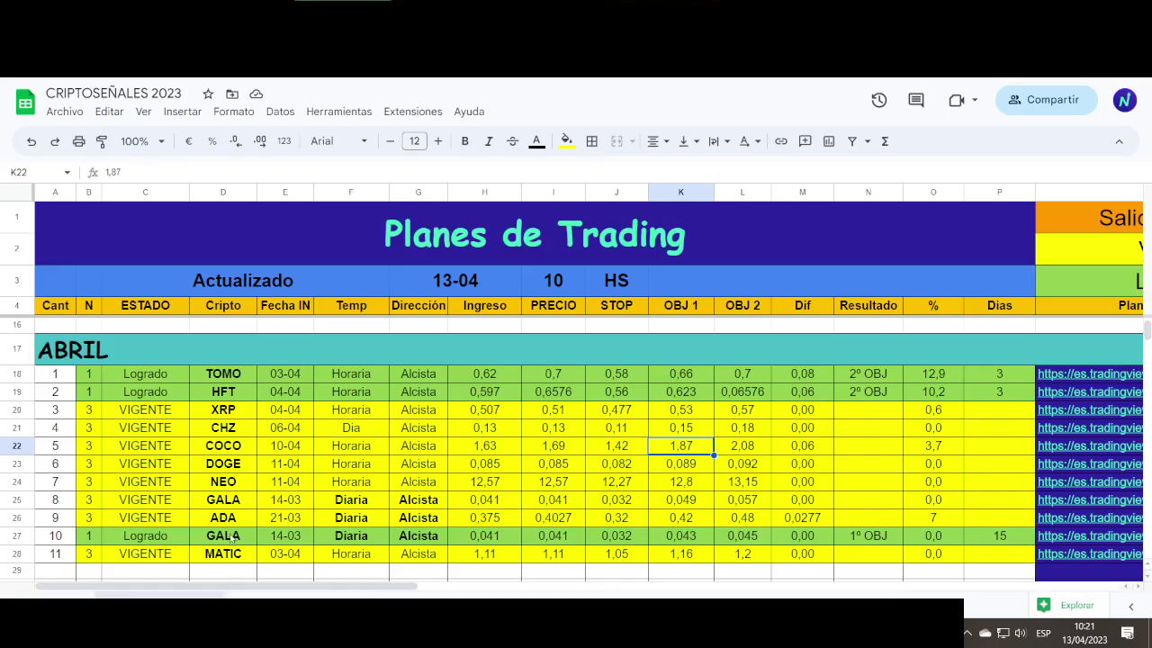
click(241, 468)
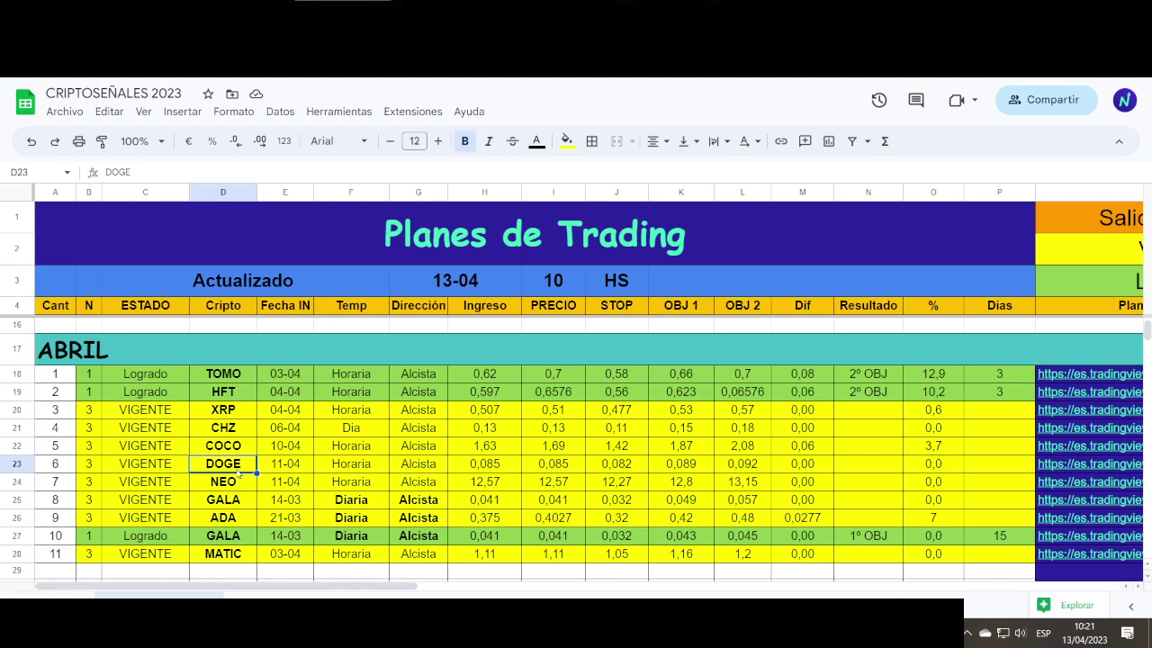
drag(90, 472, 123, 472)
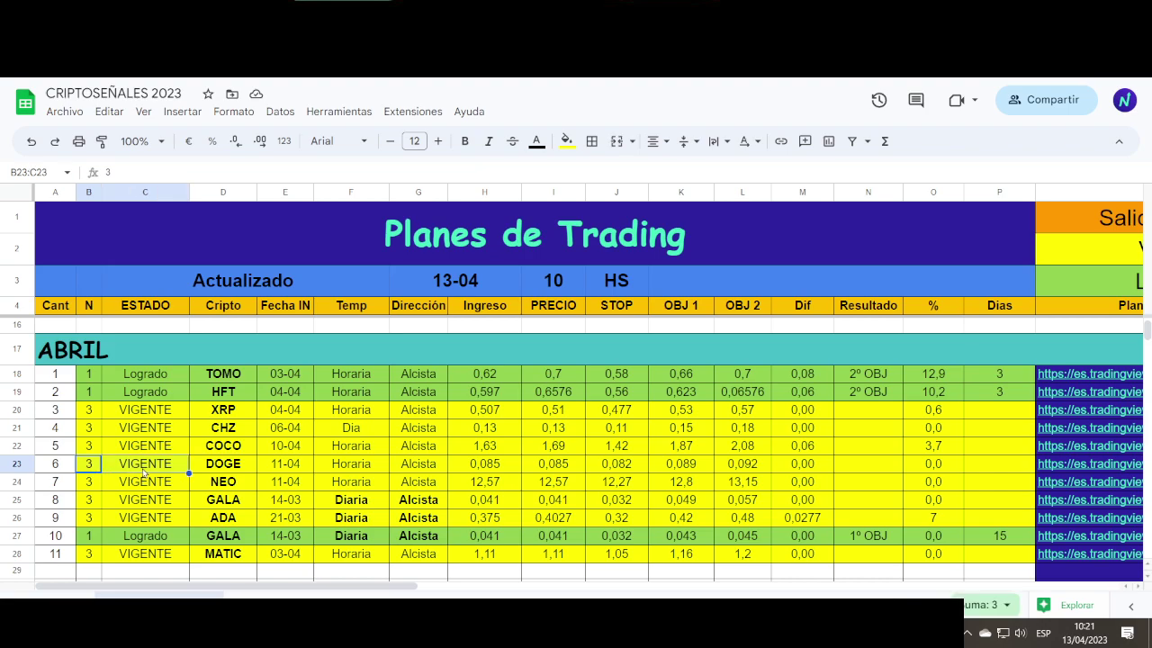
- Set the DOGE plan's status to STOP in the April trading plans
click(163, 500)
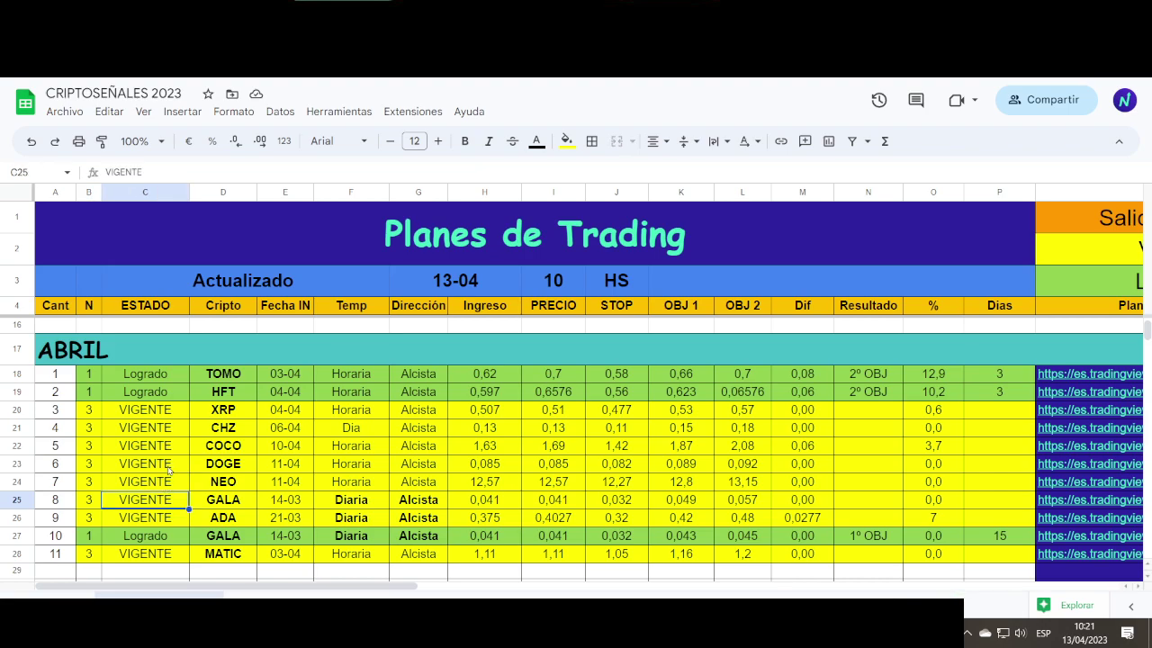
click(168, 468)
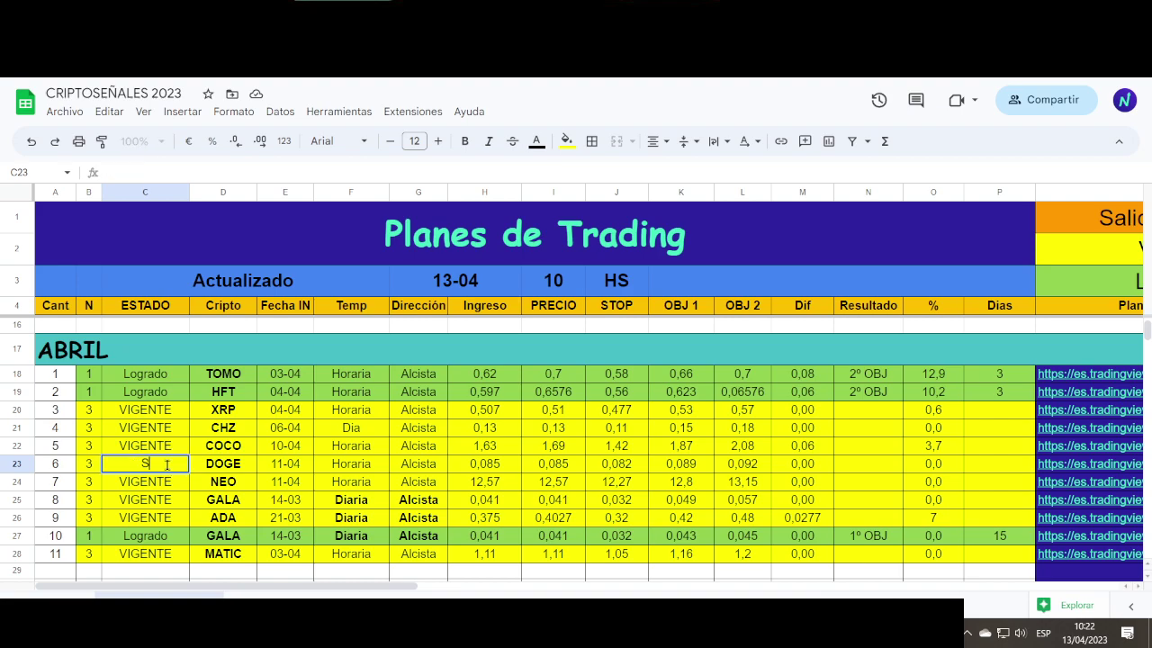
text(STOP)
click(271, 488)
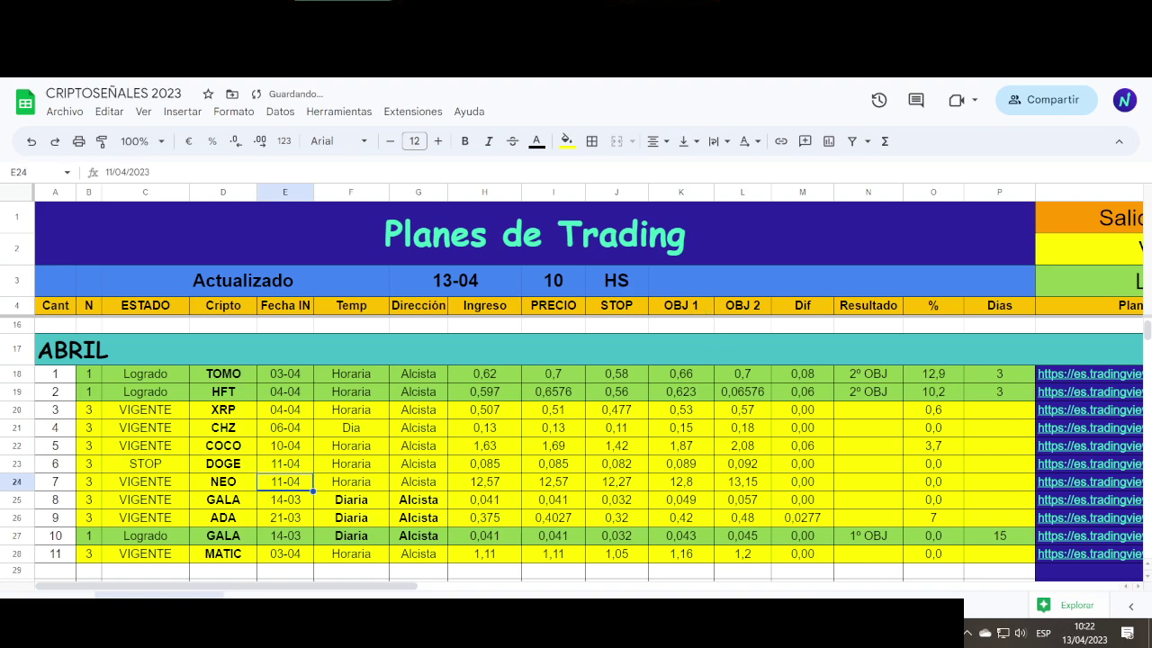
- Switch to the TradingView charts, open DOGEUSDT and inspect its long positions and recent candles on the daily timeframe
key(alt+Tab)
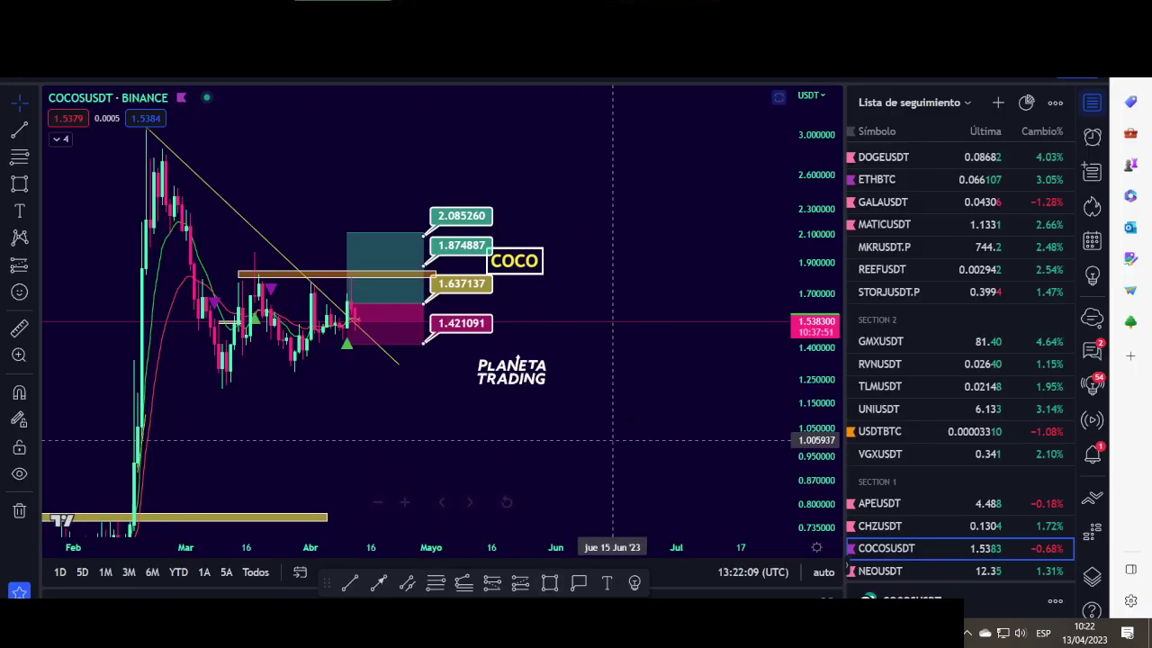
click(905, 157)
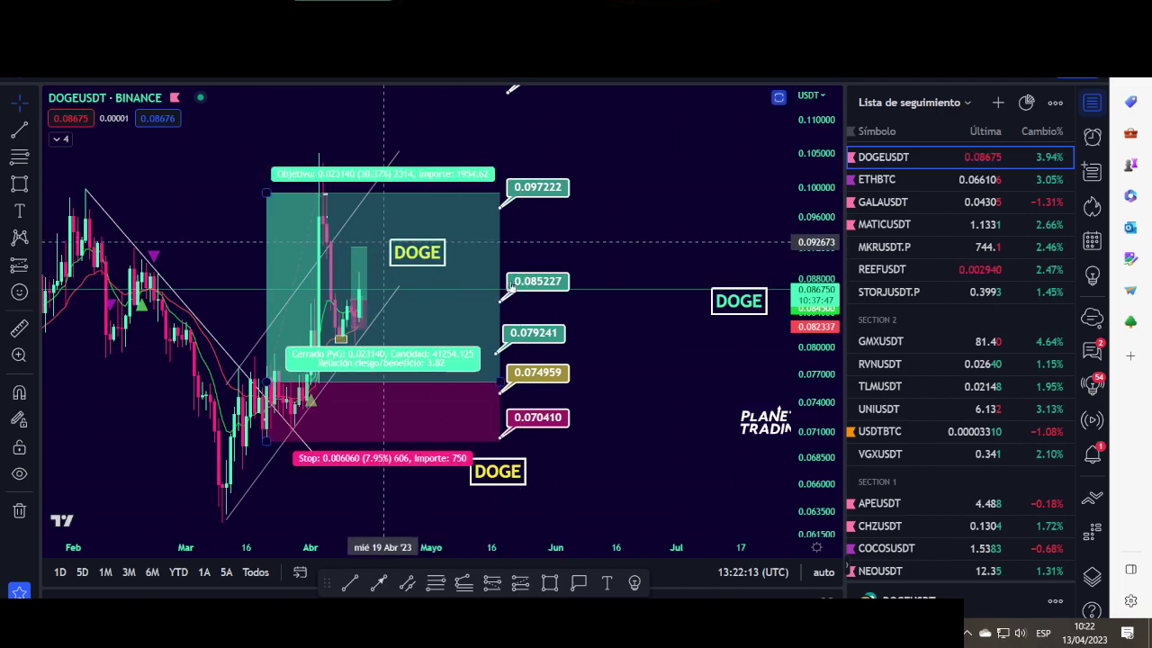
drag(676, 255, 699, 247)
drag(812, 208, 813, 301)
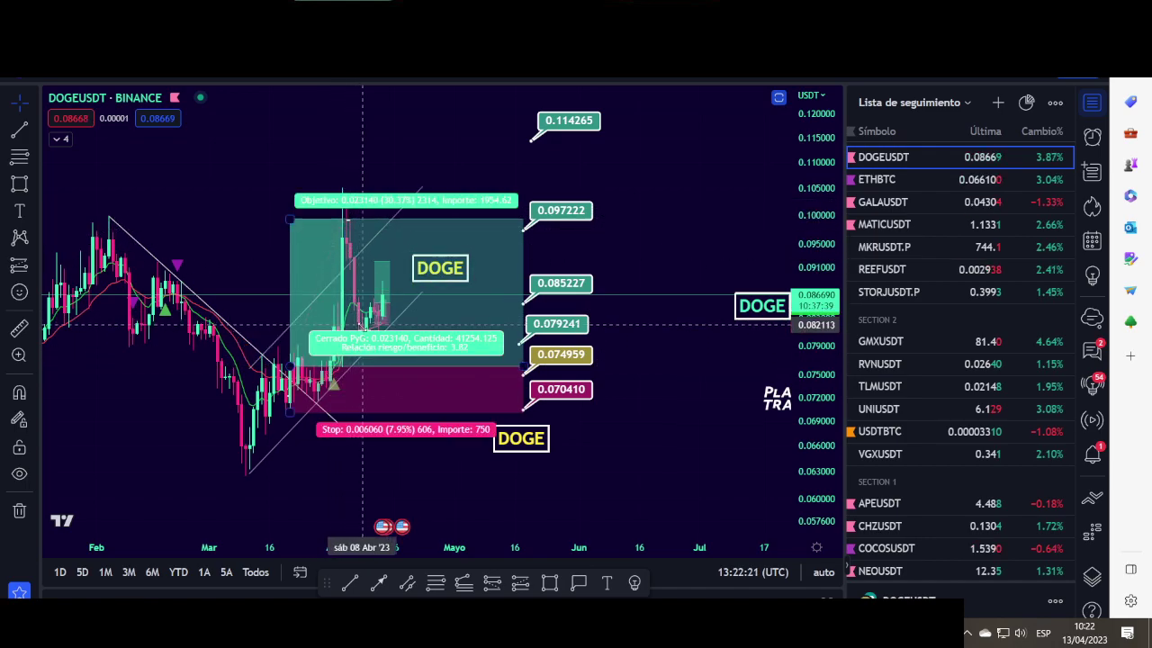
drag(680, 415, 775, 396)
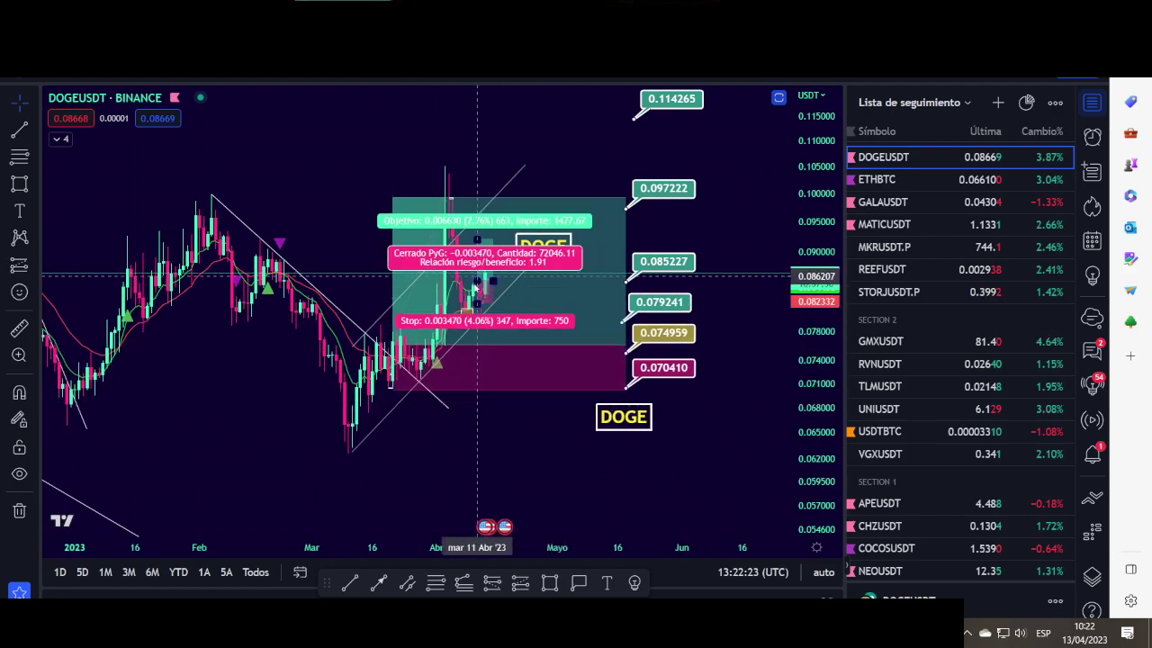
scroll(579, 307, up, 2)
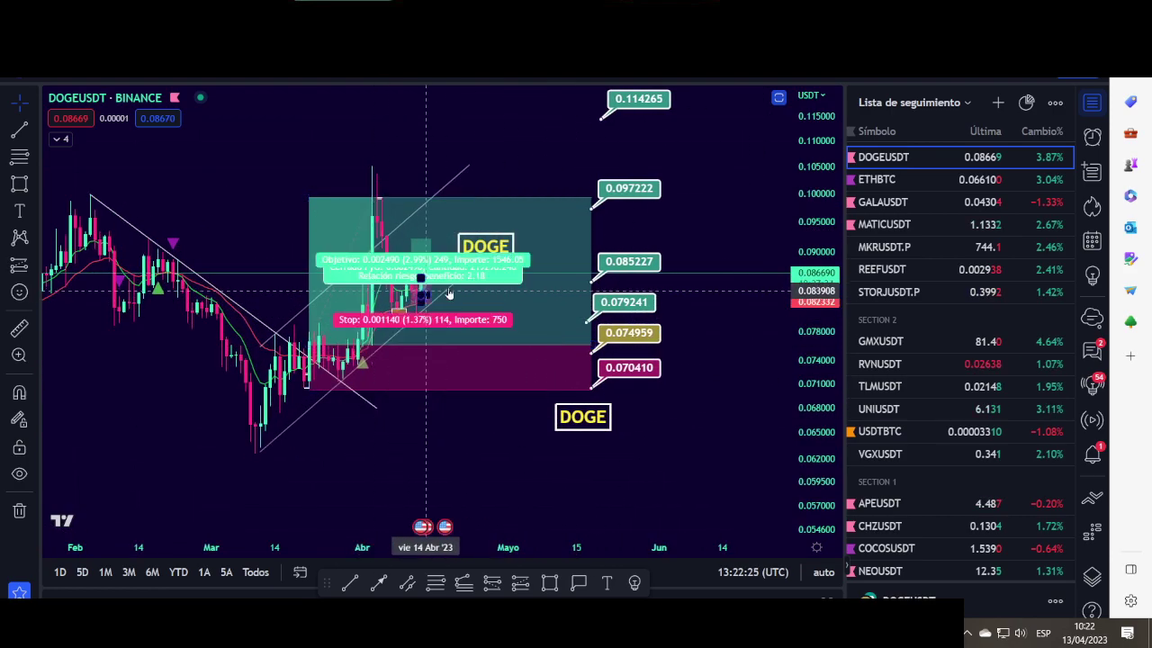
- Show DOGE on the 3-hour timeframe and frame the long position with the 0.085349 entry at a larger price scale
click(203, 79)
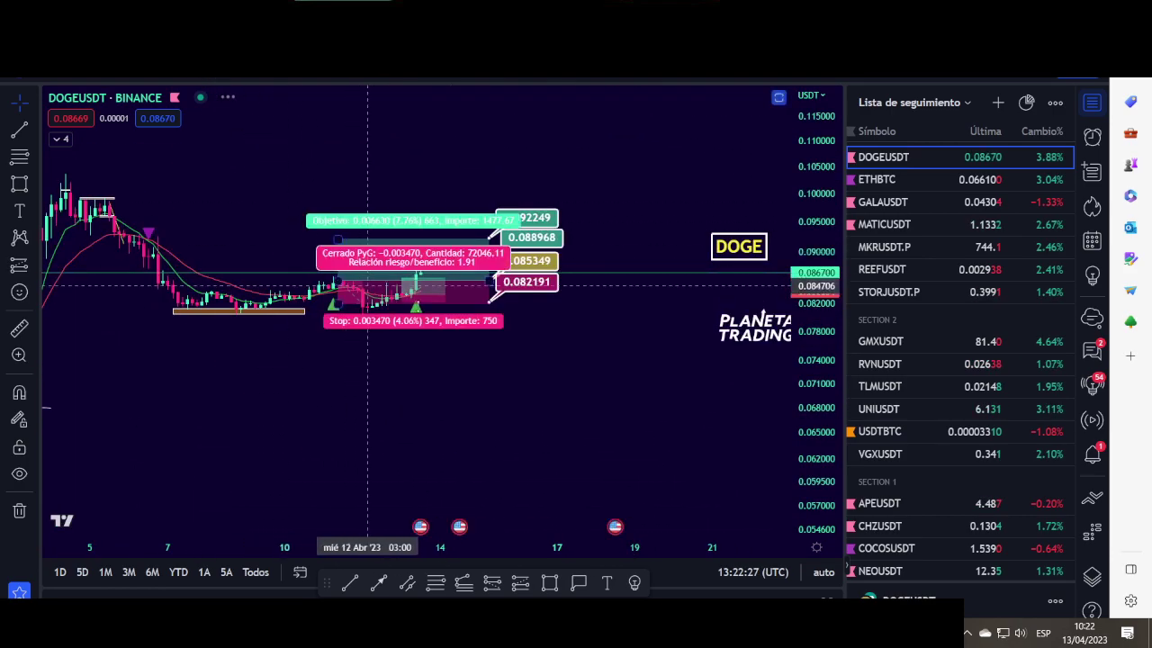
drag(807, 385, 808, 135)
drag(642, 241, 627, 376)
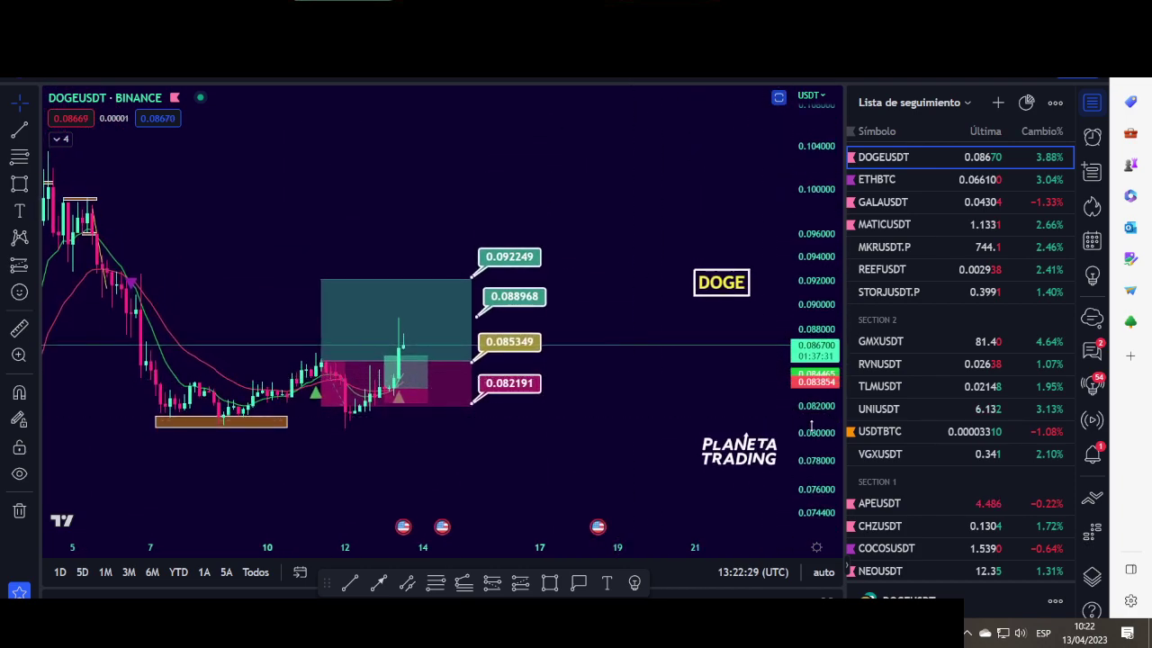
drag(807, 402, 808, 245)
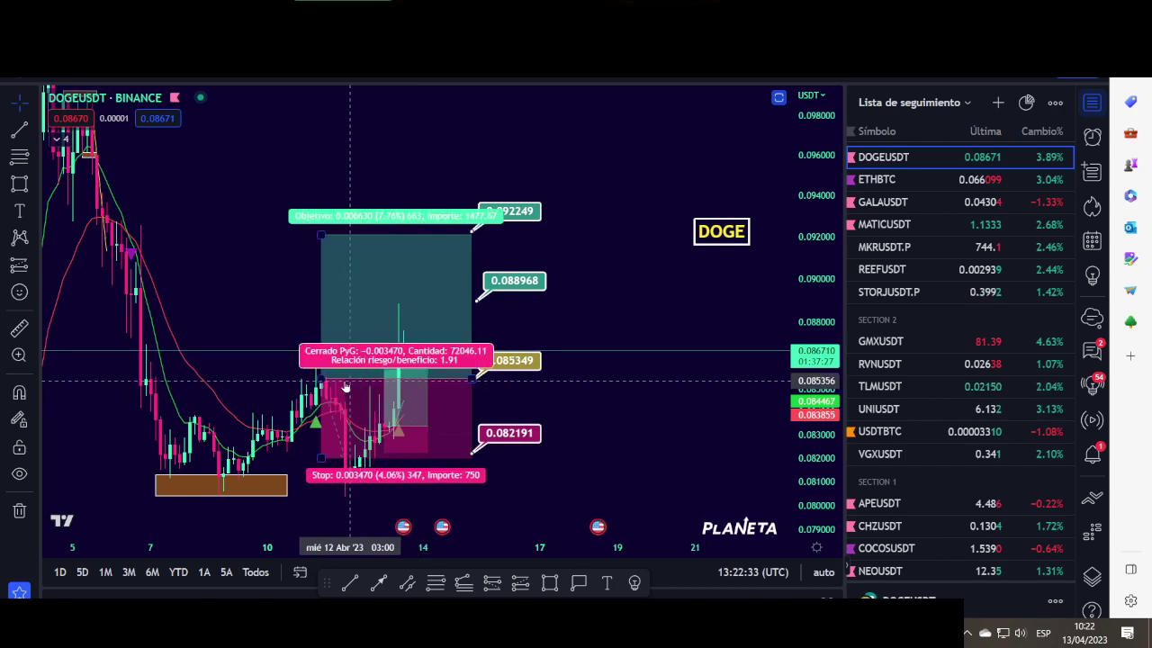
- Extend the orange support zone under the DOGE candles to 13 April 2023 18:00 and flatten it to about 0.0806
mouse_move(322, 382)
mouse_down()
mouse_move(352, 477)
mouse_move(378, 387)
mouse_move(412, 385)
mouse_up()
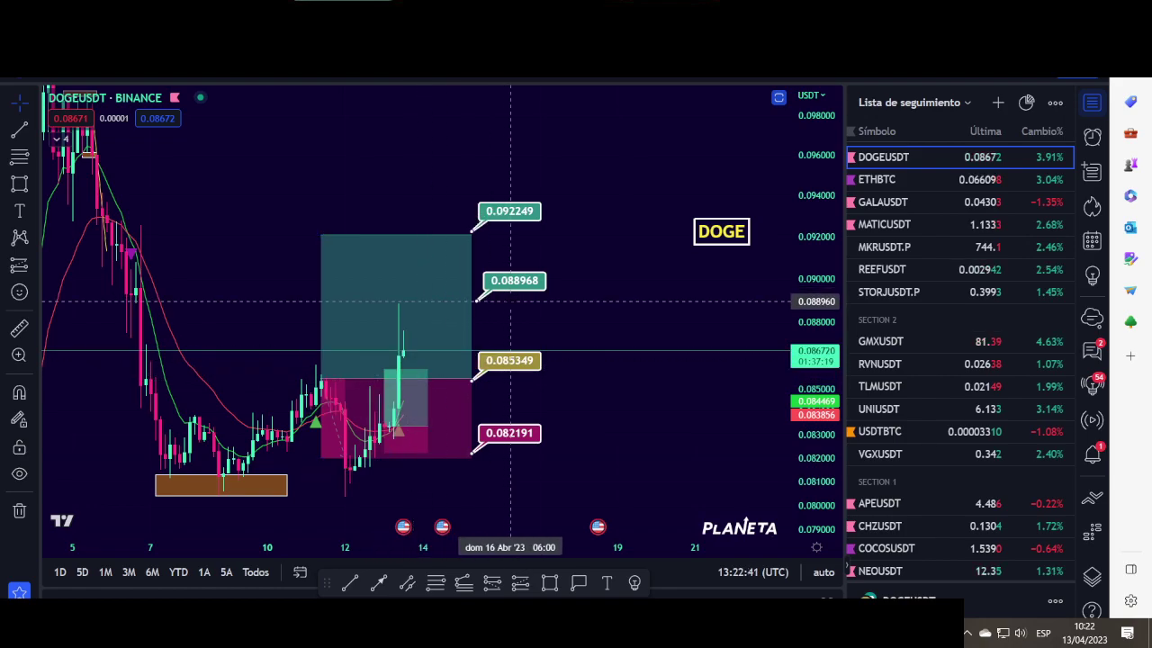
drag(604, 332, 636, 306)
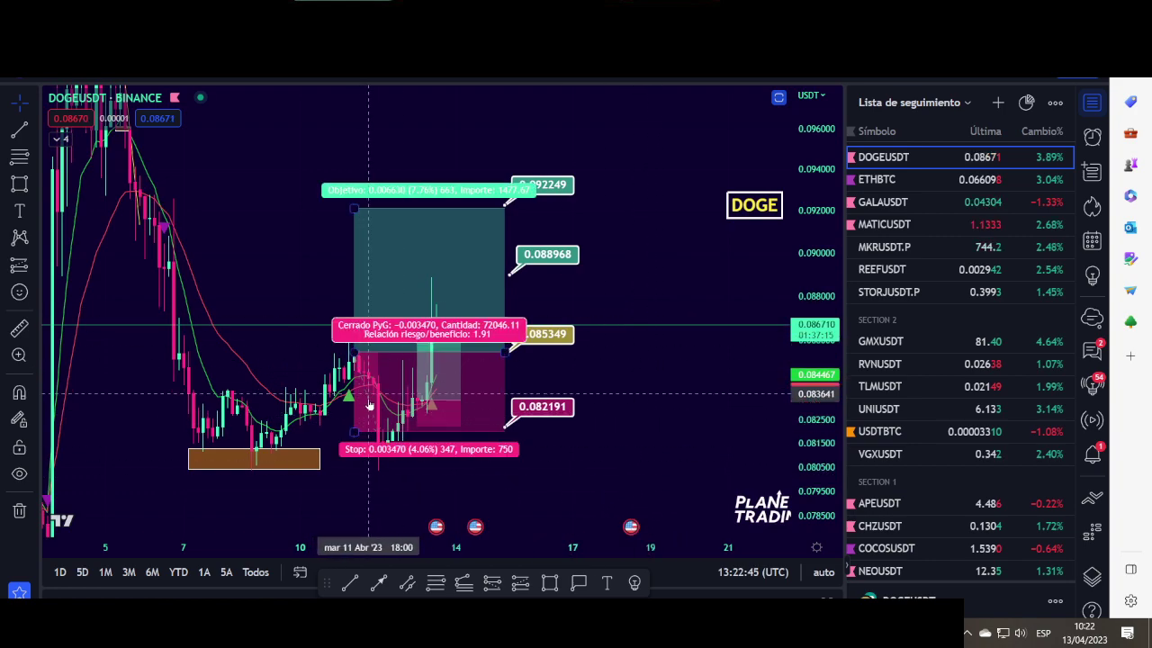
drag(319, 450, 448, 467)
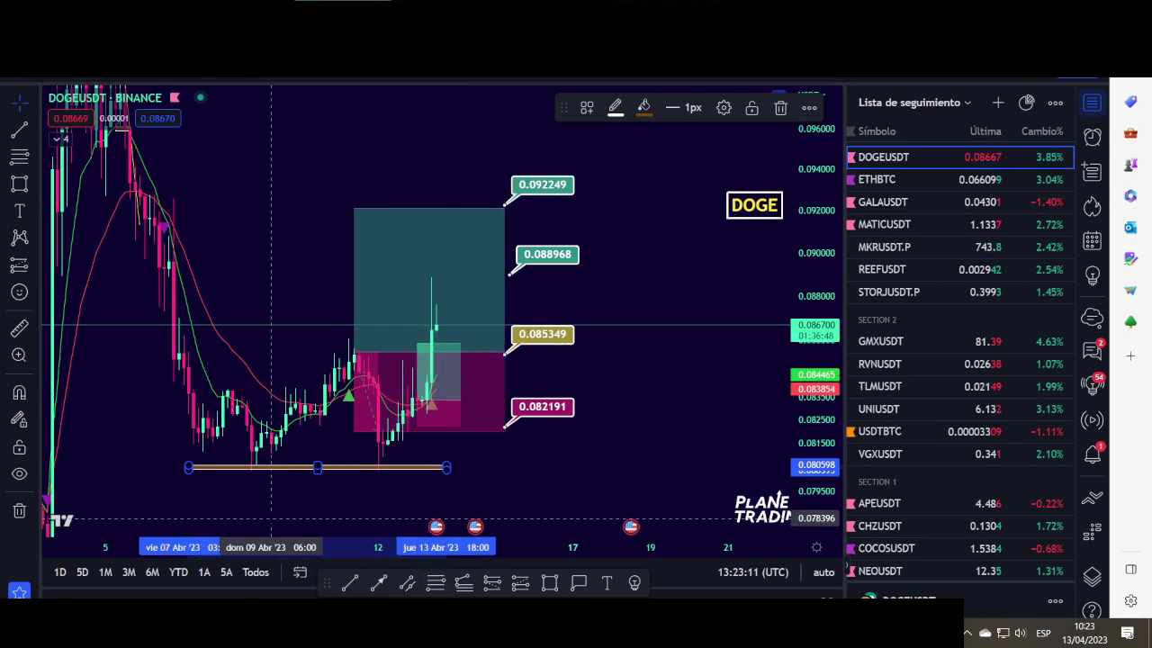
- Switch to the CRIPTOSEÑALES 2023 spreadsheet and review the NEO plan's entry, price, stop and both targets
key(alt+Tab)
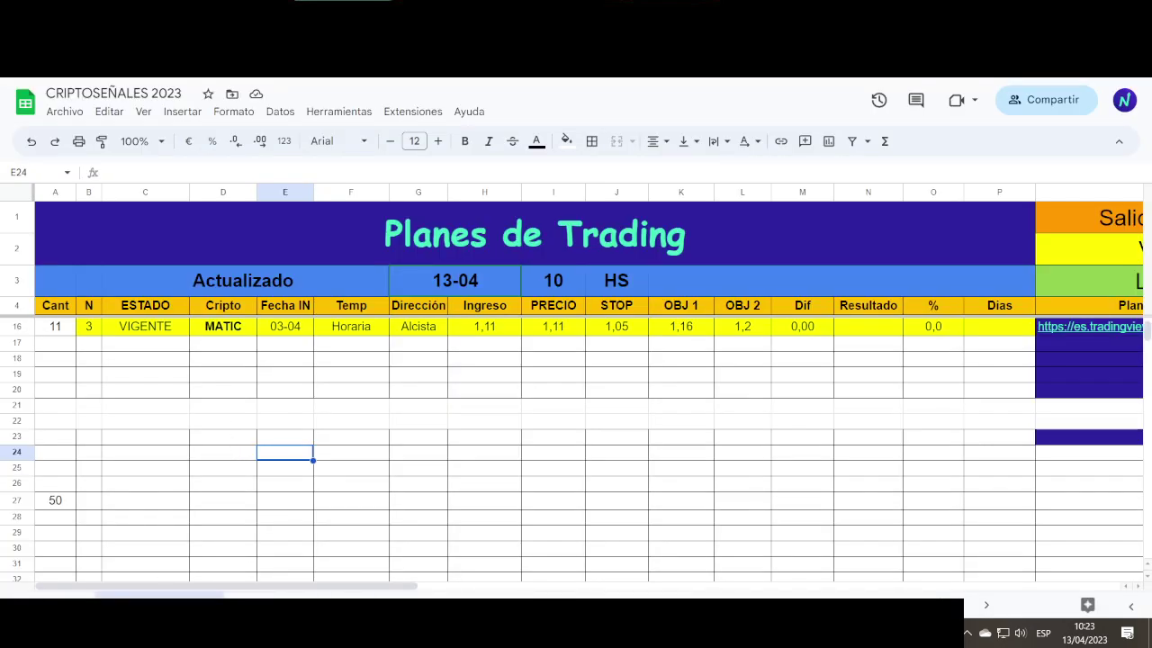
scroll(216, 450, up, 3)
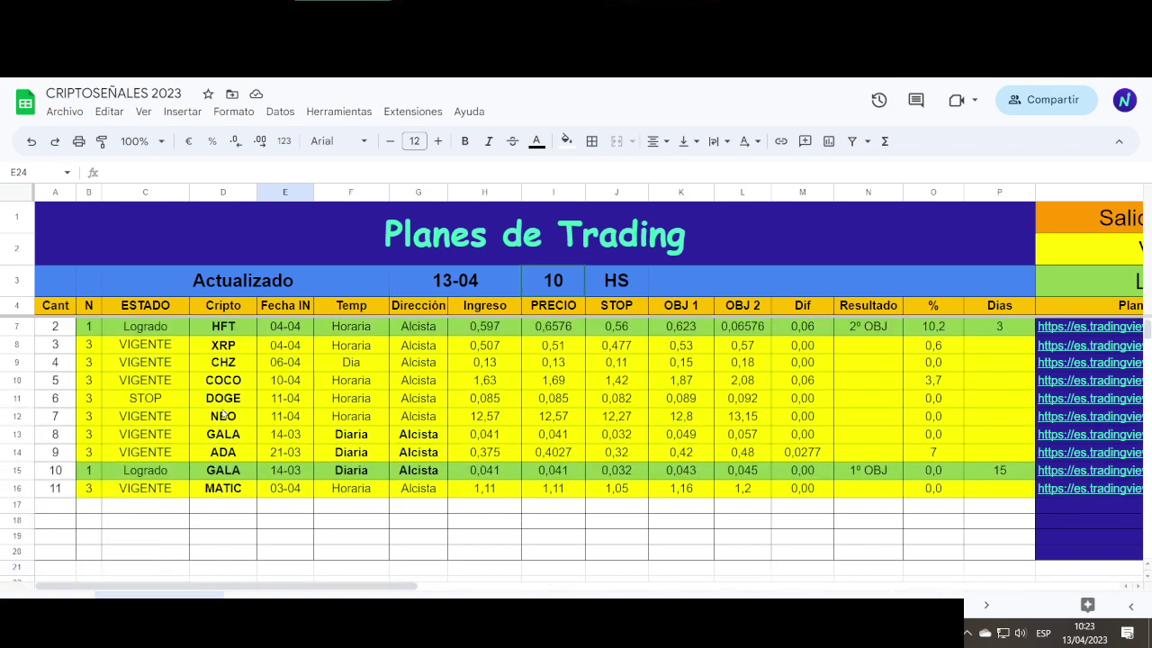
click(227, 420)
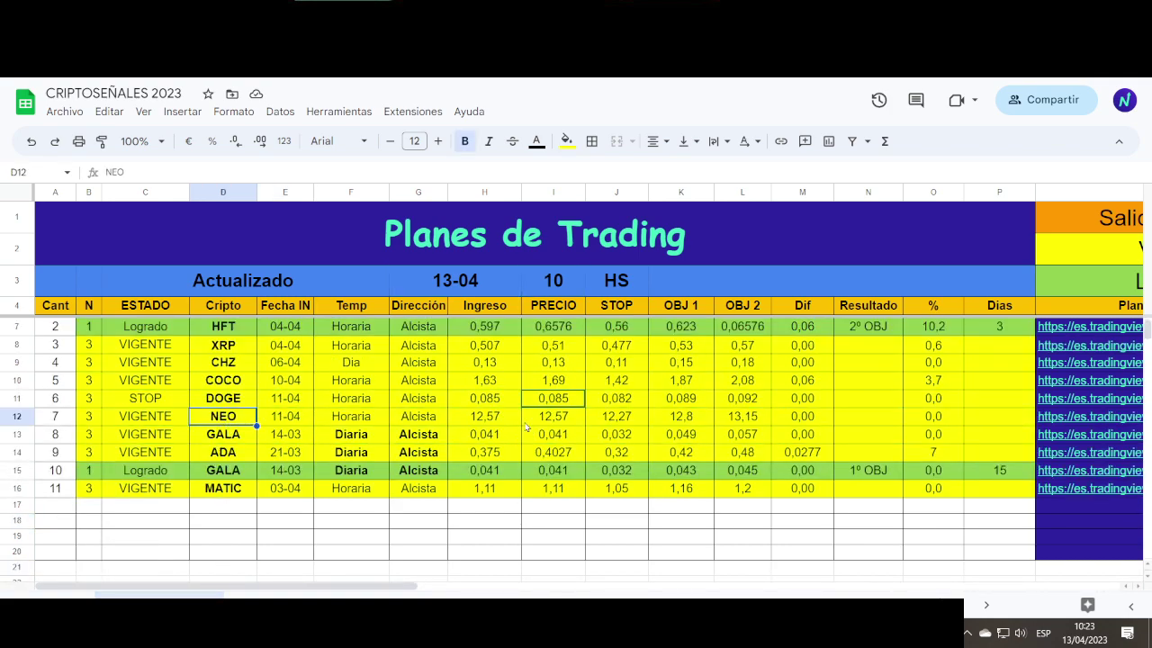
click(505, 420)
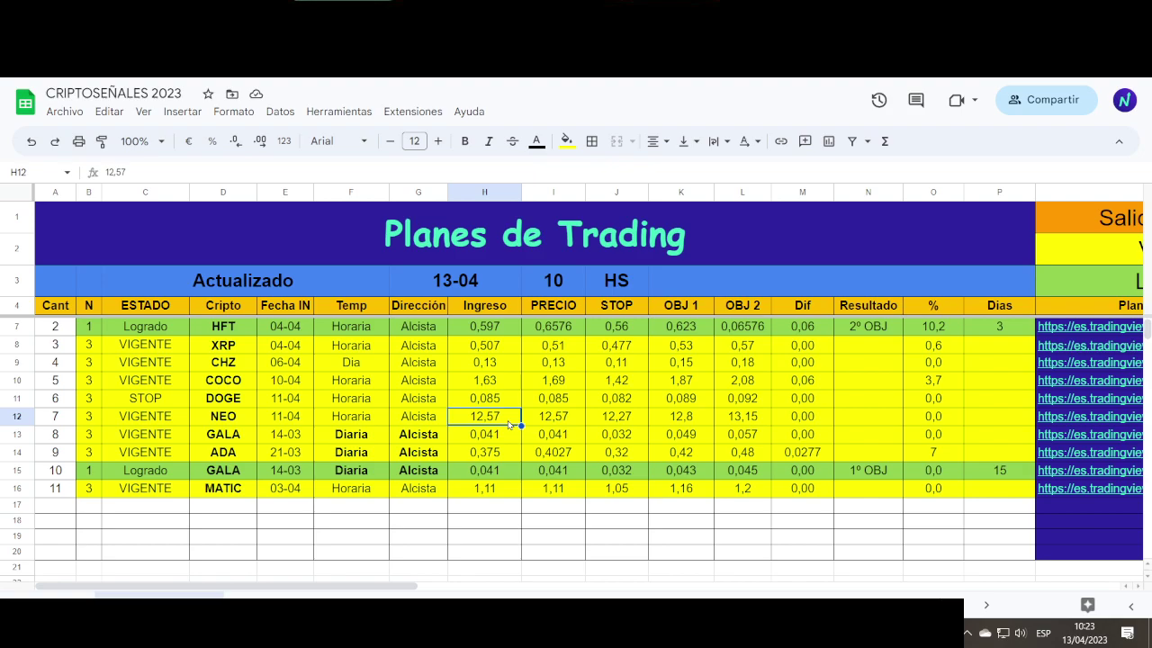
click(691, 421)
click(732, 421)
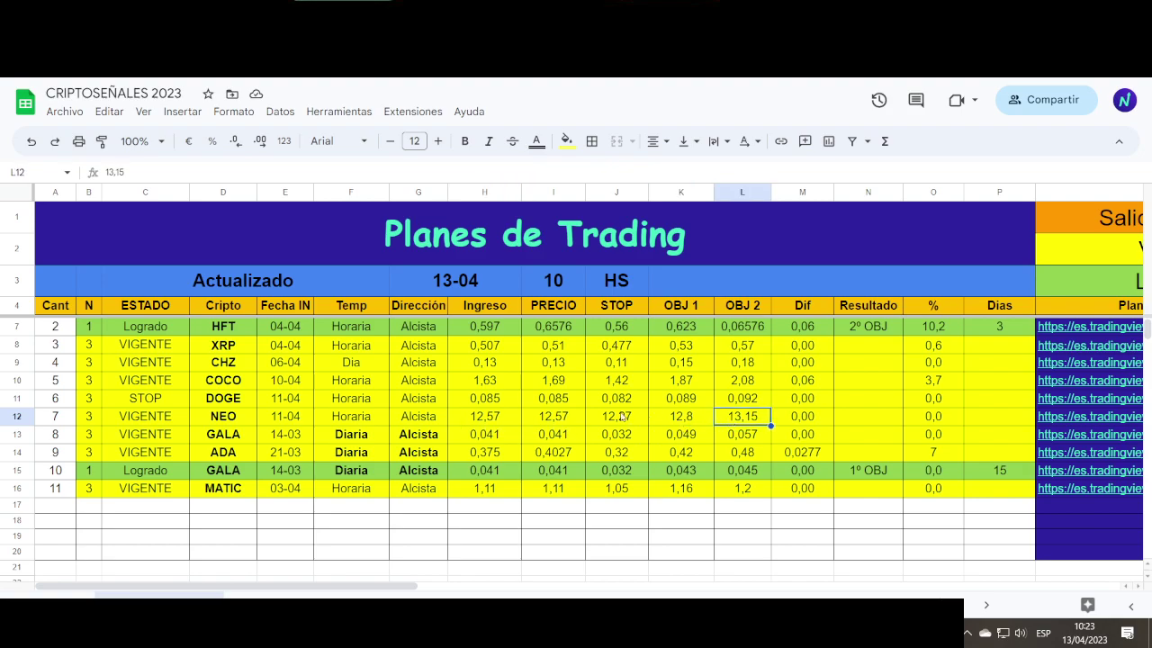
click(556, 420)
click(639, 423)
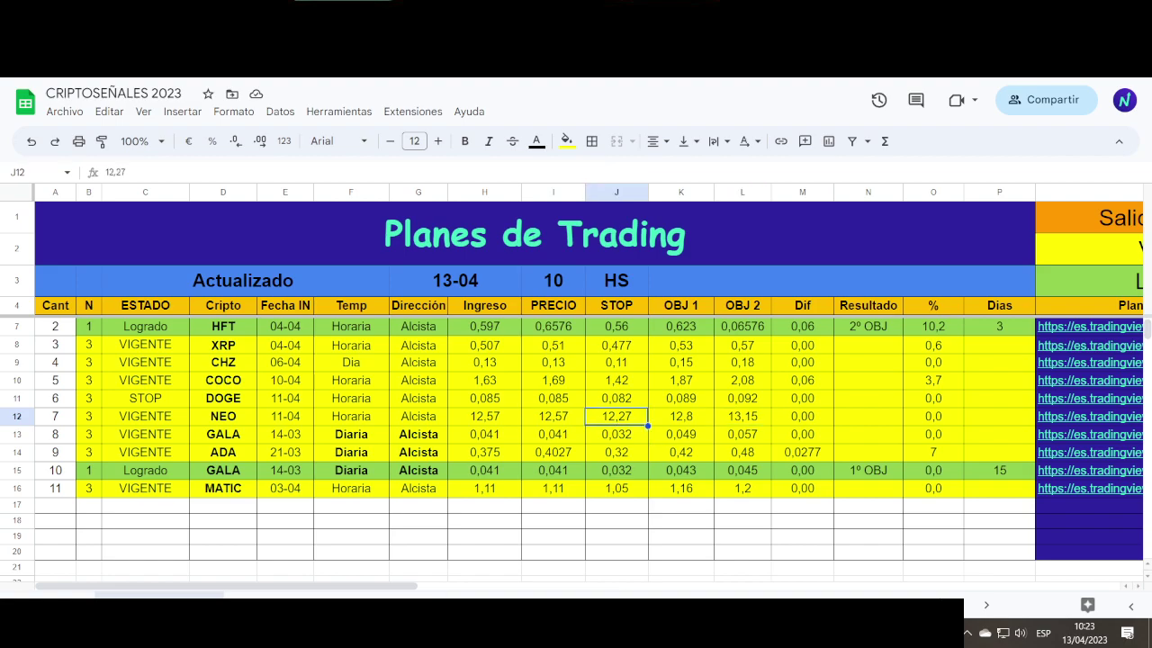
- Return to the charts, open NEOUSDT and move the small long position away from the candles to about 19 April 2023
key(alt+Tab)
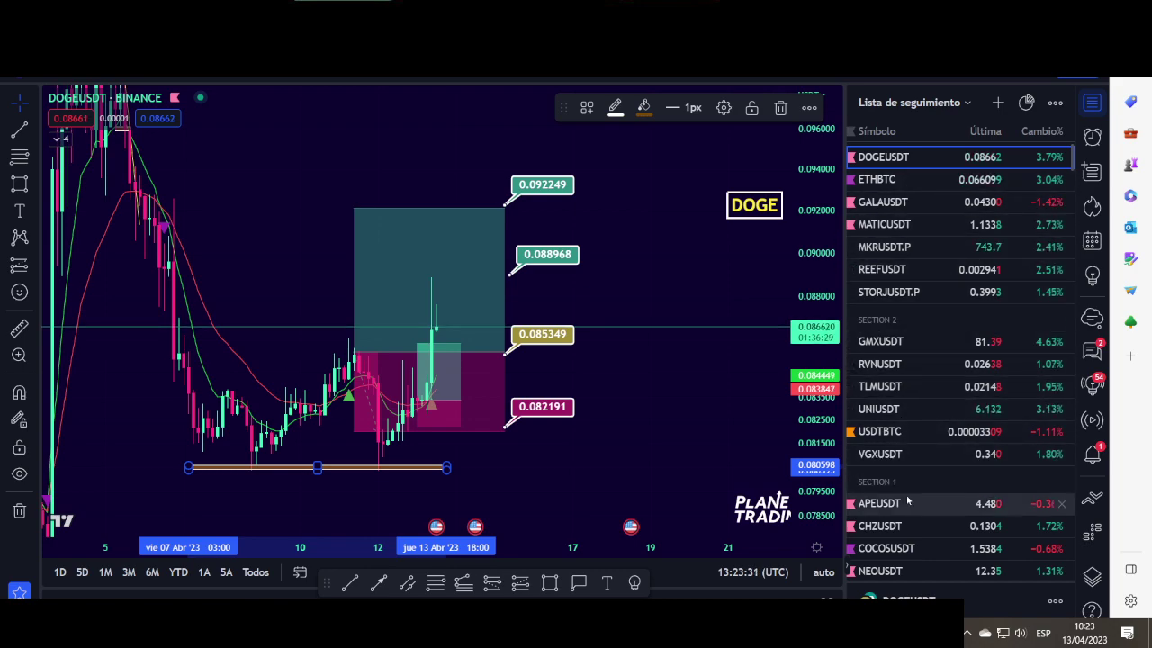
click(907, 569)
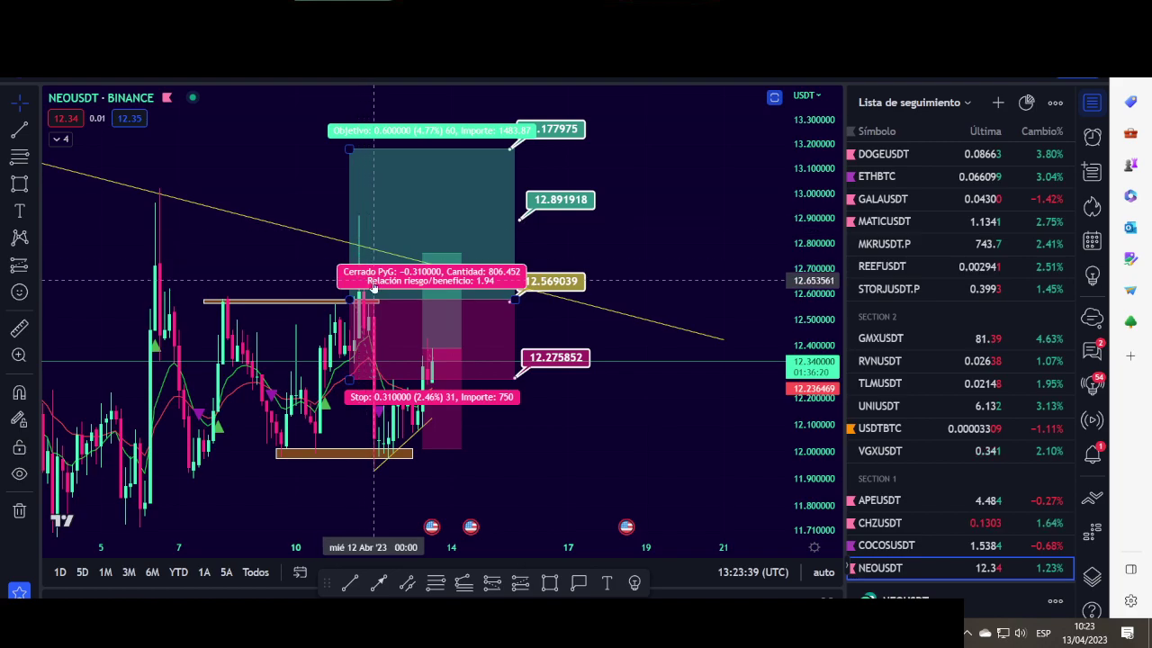
drag(442, 322, 685, 378)
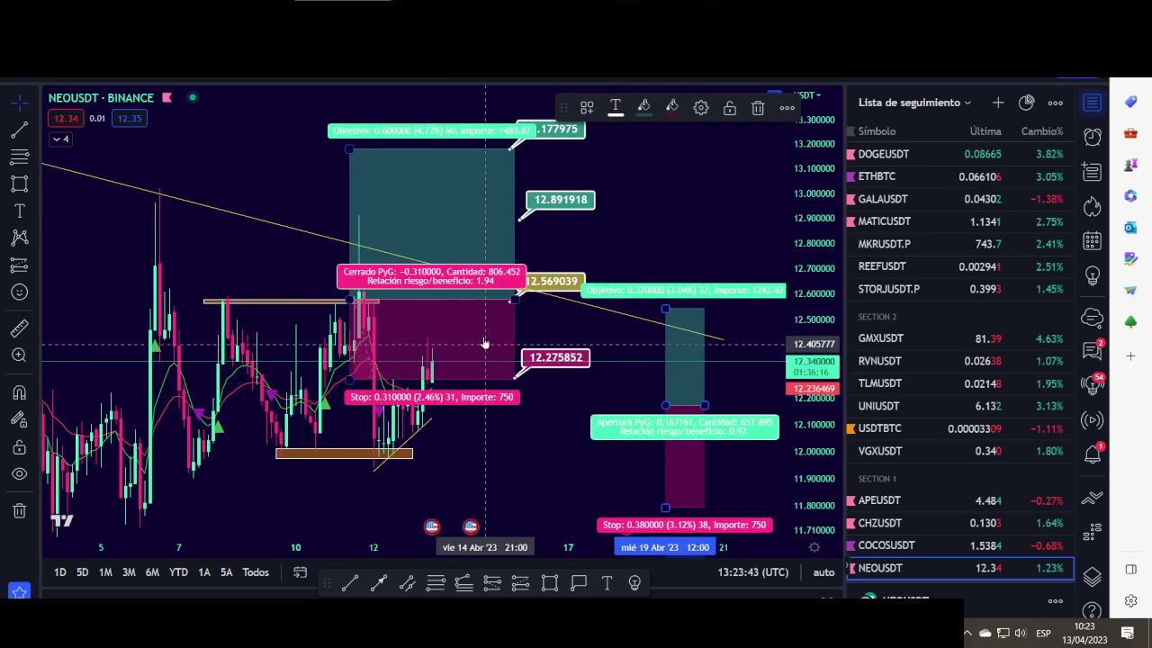
- Extend the orange resistance zone at the NEO entry level past the main position's end, and delete the small long position
click(460, 306)
drag(378, 300, 553, 301)
click(679, 380)
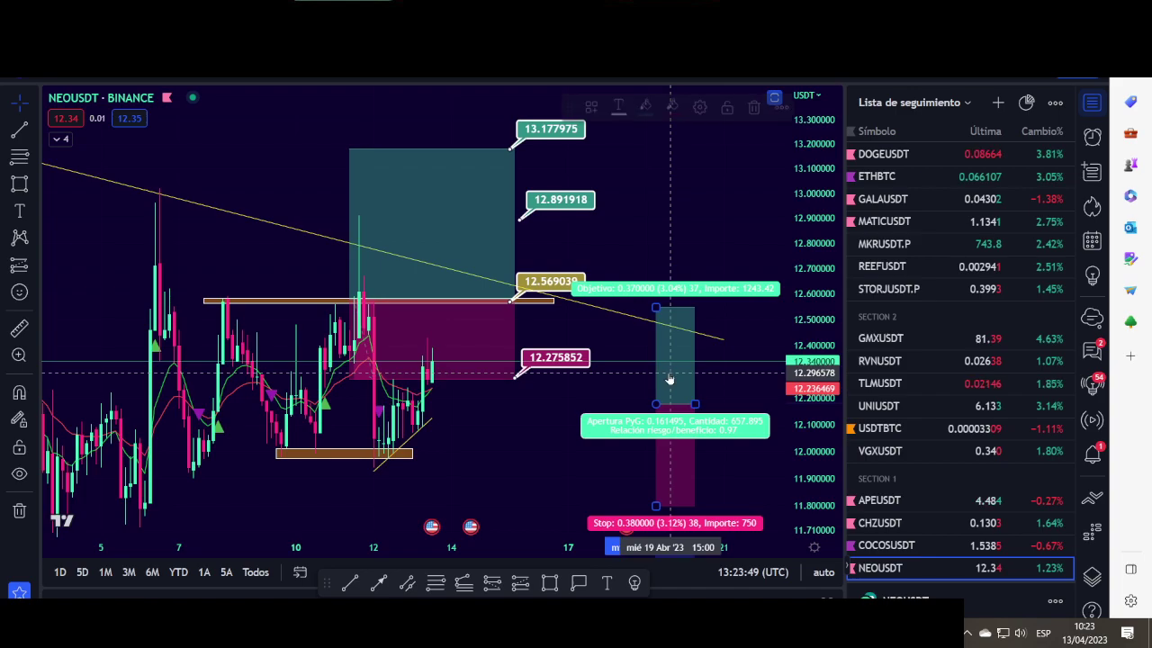
key(Delete)
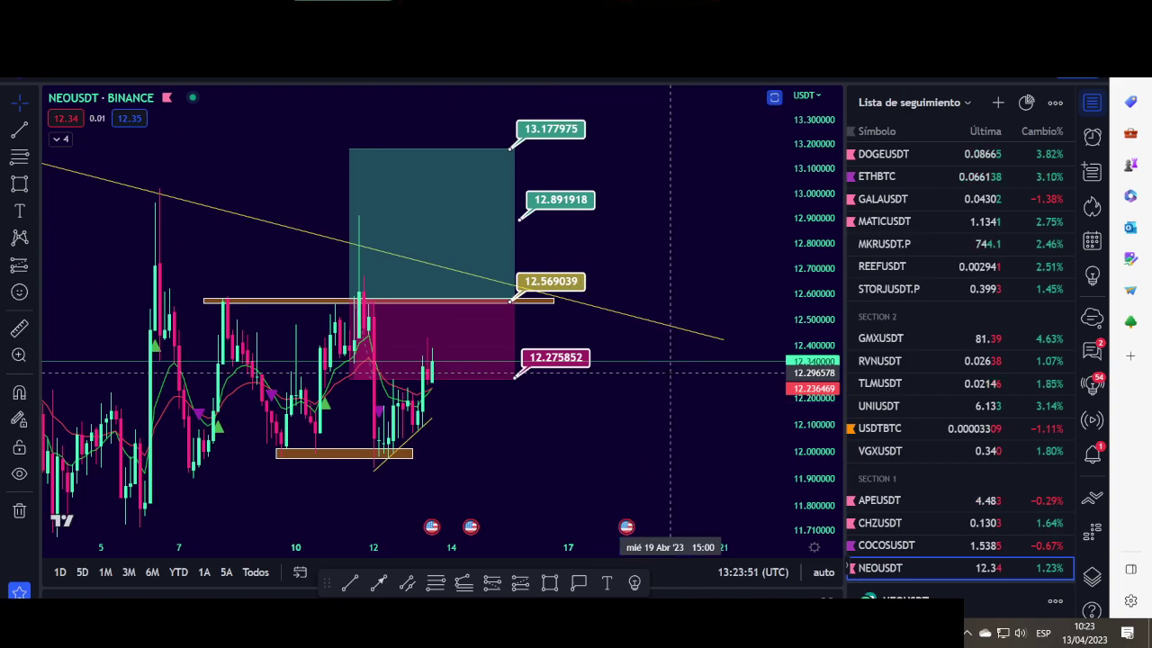
- Frame the NEO chart from March onward to examine the descending trendline against the highs and the long position
drag(812, 333, 812, 421)
drag(681, 425, 544, 417)
scroll(740, 404, down, 5)
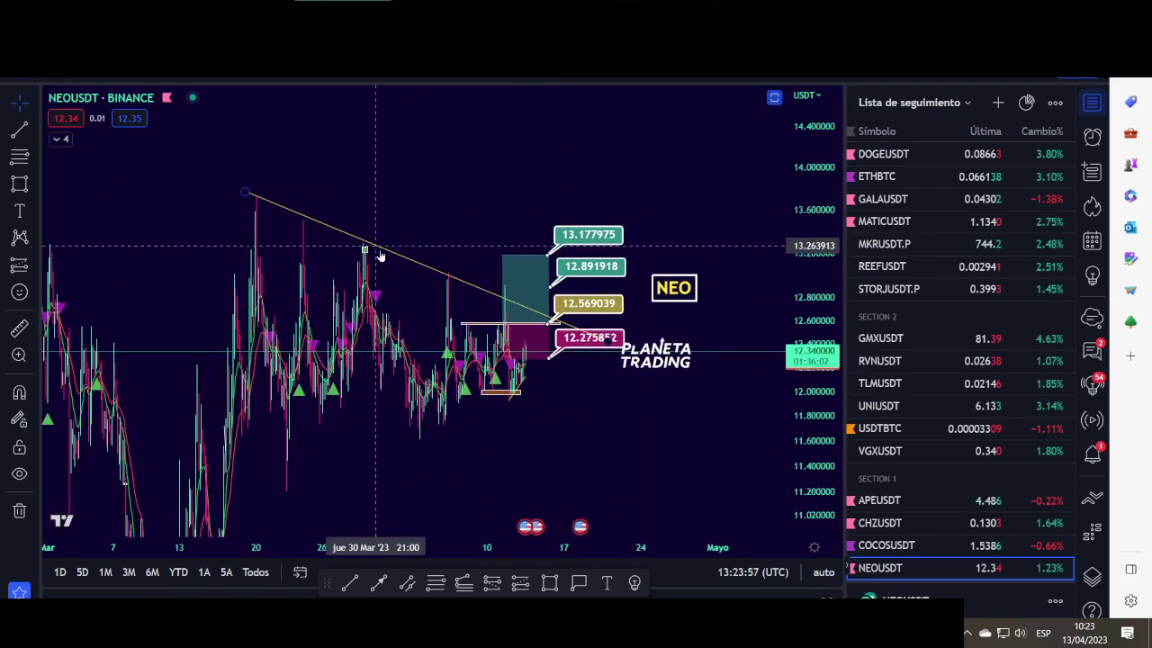
mouse_move(507, 301)
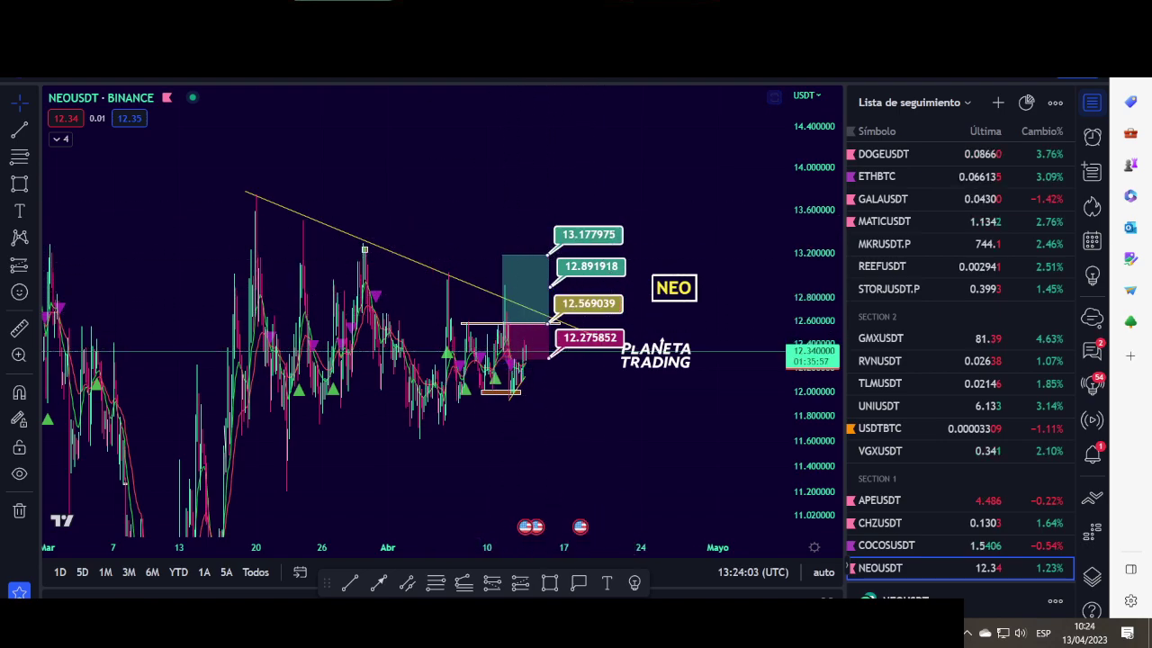
- Switch to the trading plans spreadsheet and review the active GALA plan's entry, stop and both targets
key(alt+Tab)
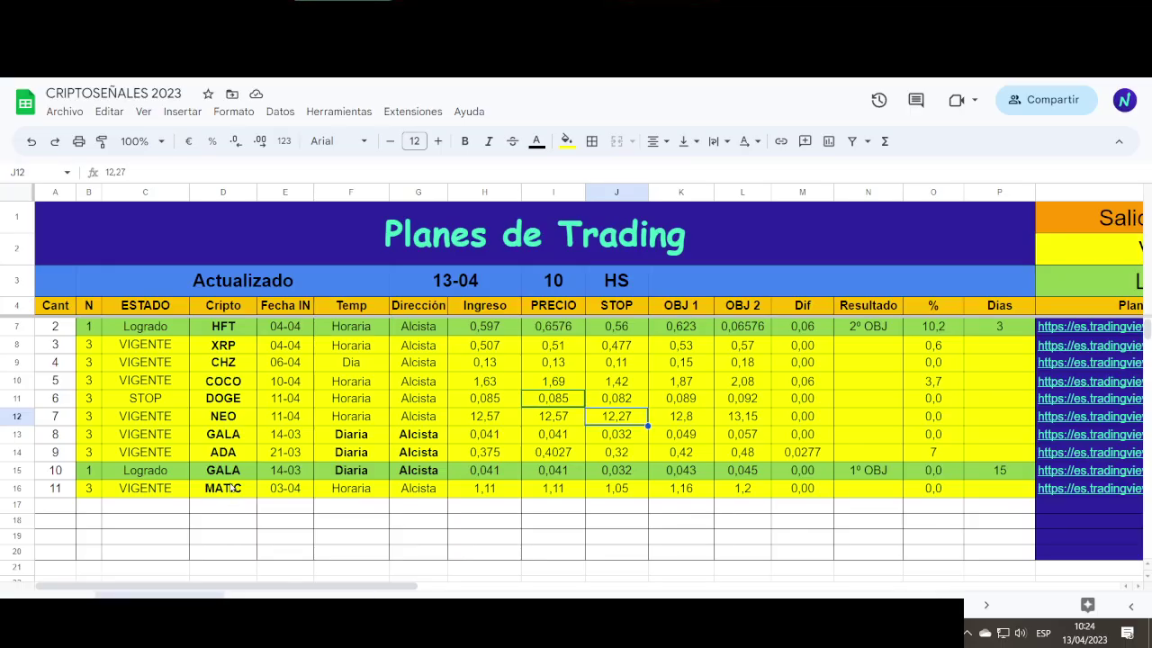
click(236, 437)
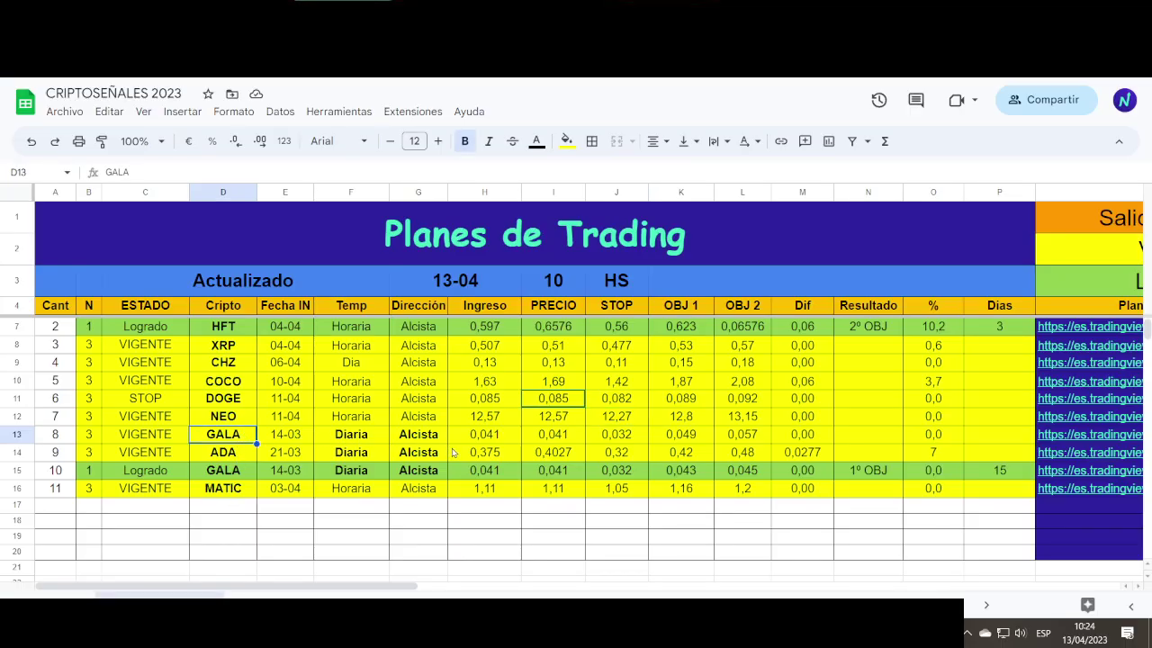
click(496, 437)
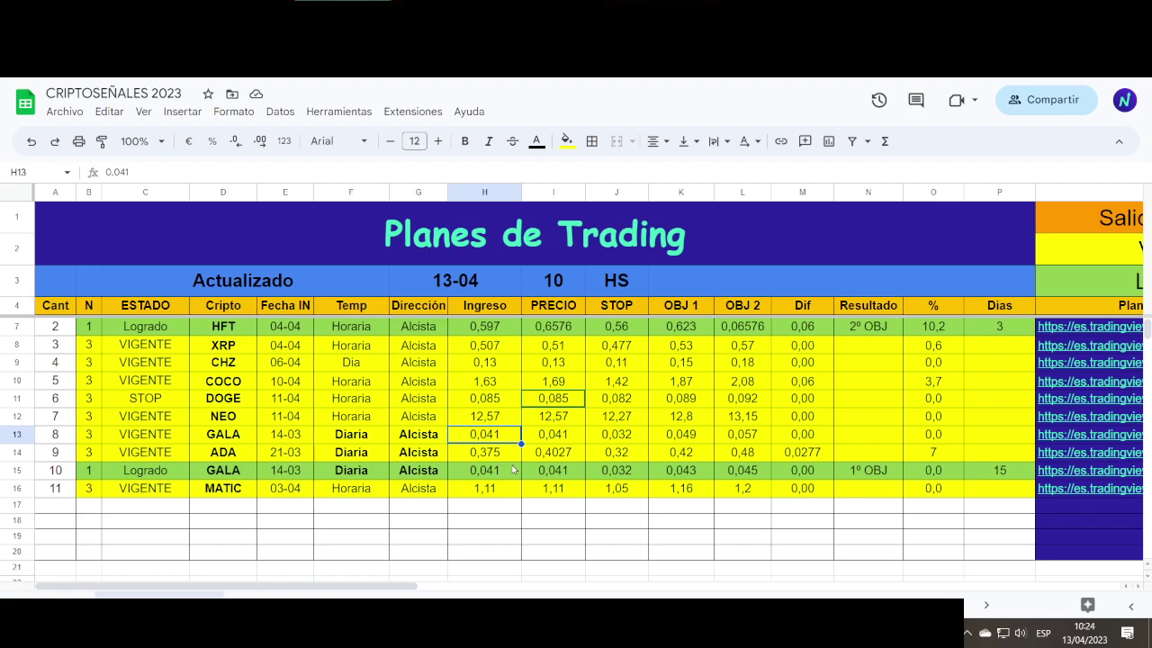
click(636, 435)
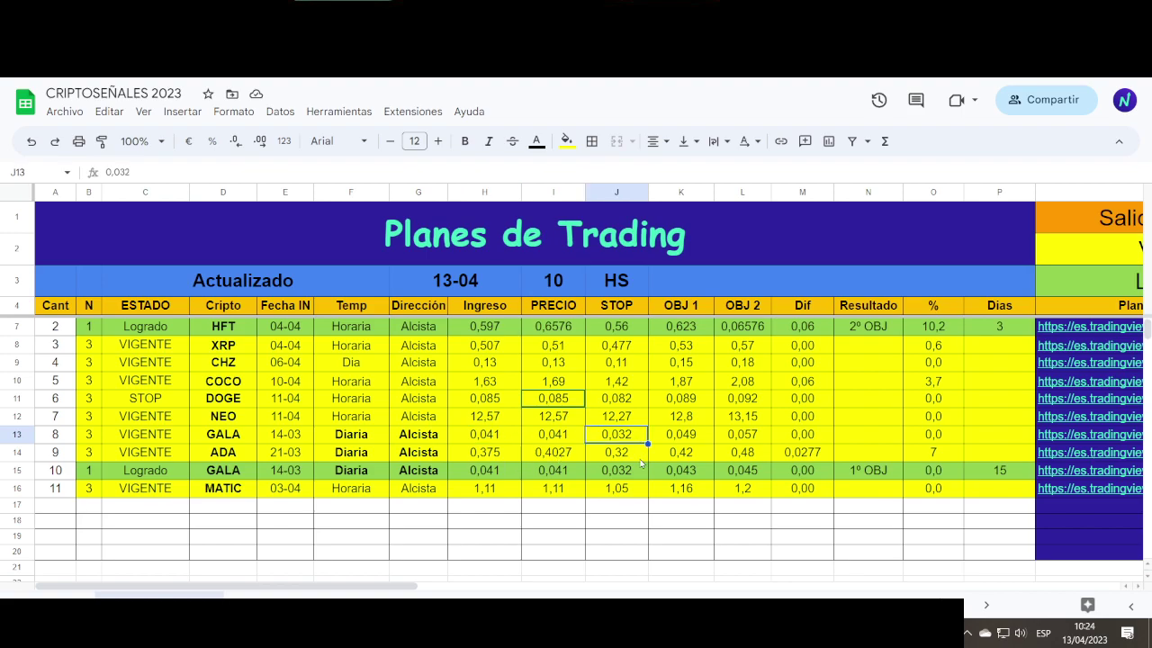
click(695, 439)
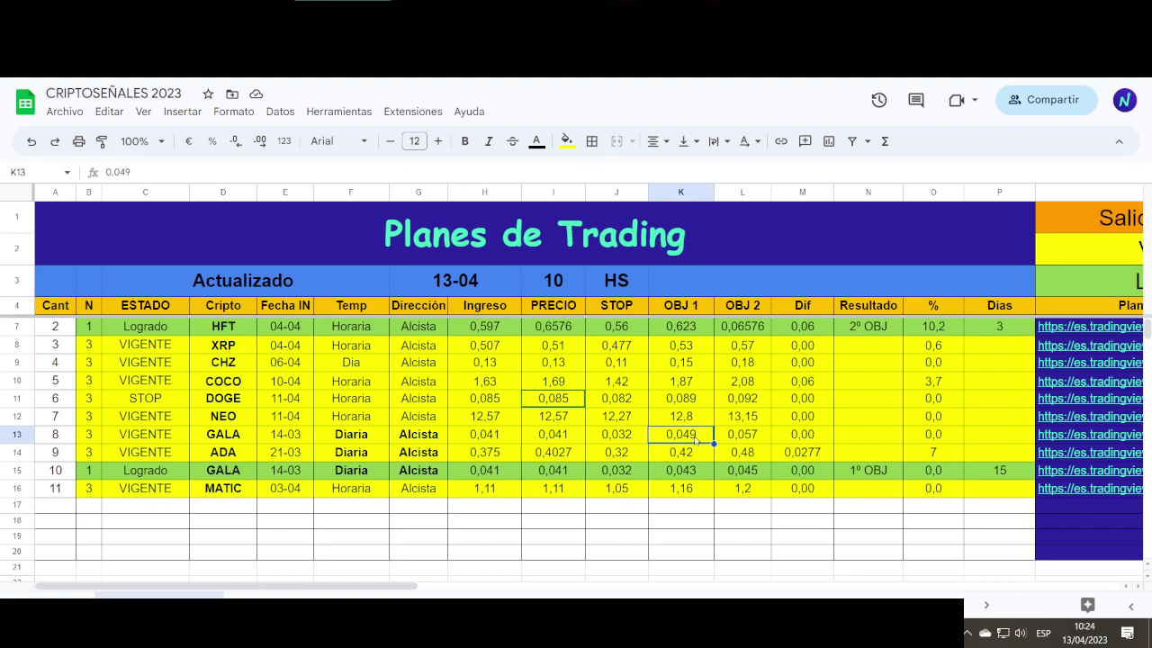
click(744, 441)
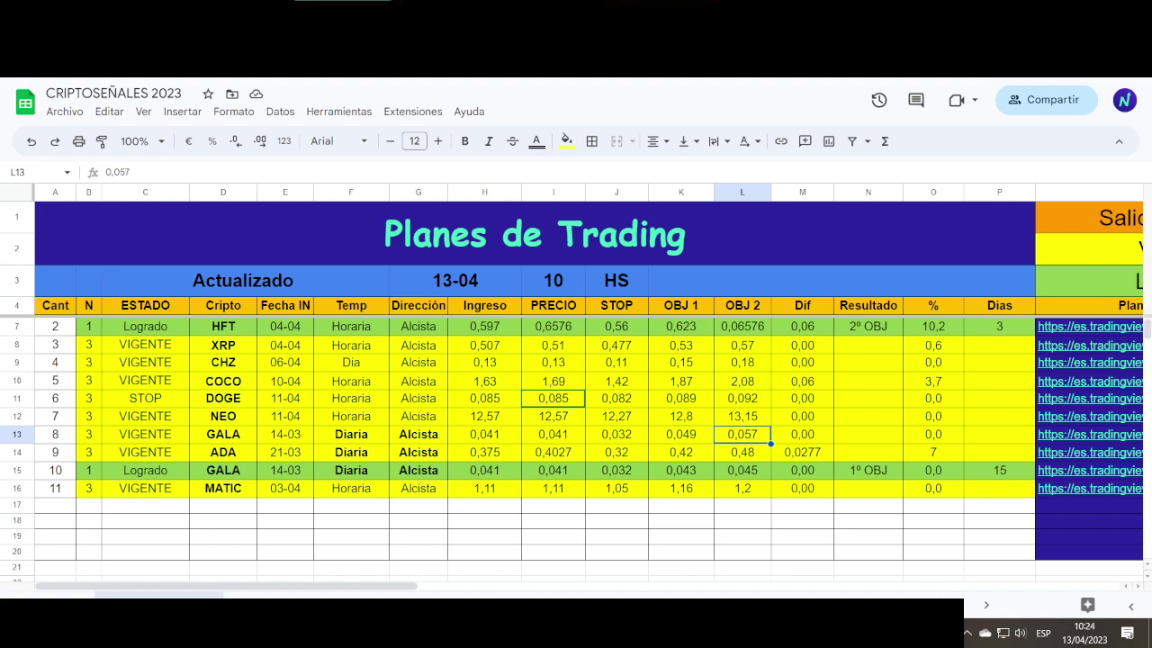
- Return to the charts and open GALAUSDT from the watchlist
key(alt+Tab)
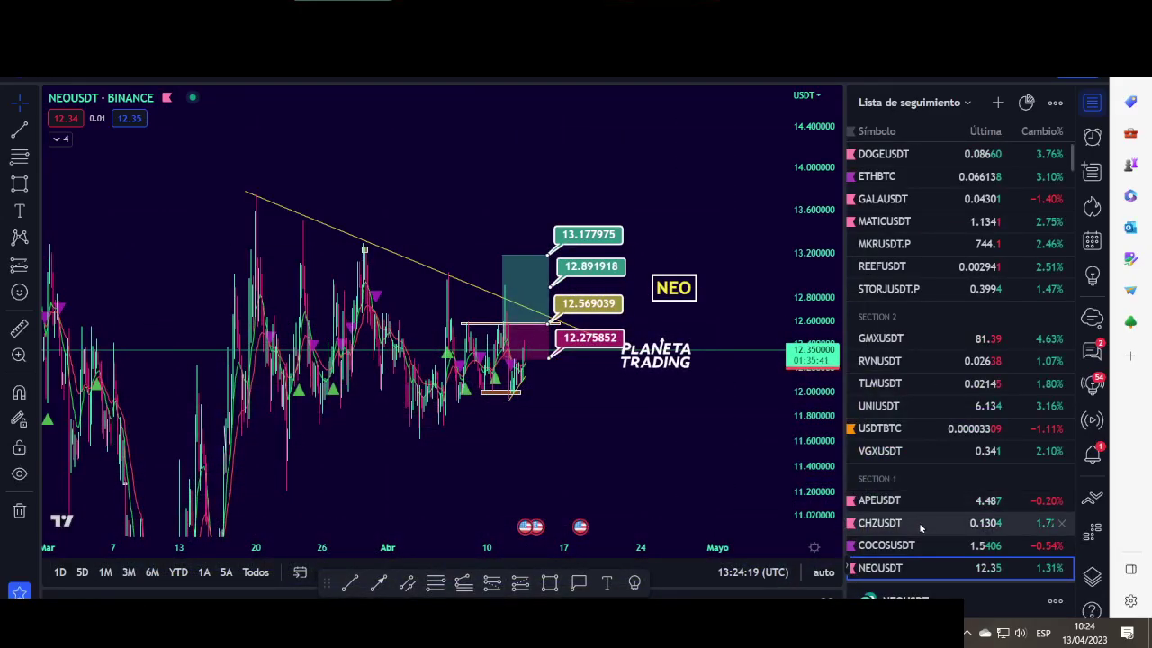
scroll(927, 486, up, 1)
click(911, 210)
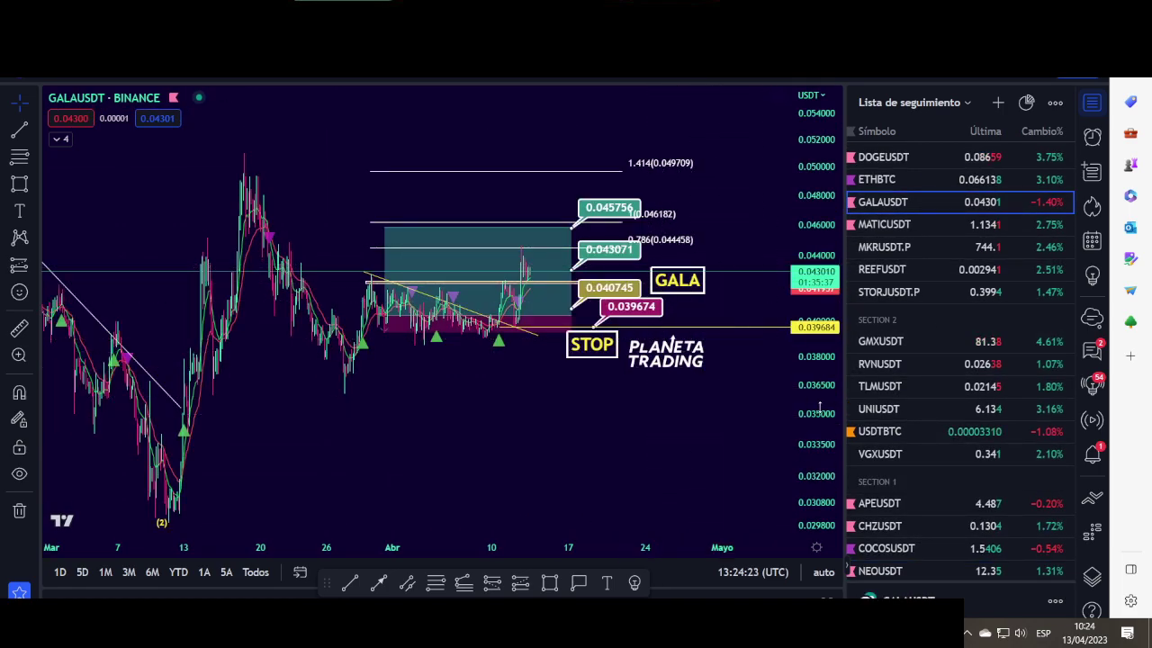
- Frame GALA's daily chart around the long position to examine price against the Fibonacci targets and the stop line
scroll(670, 345, down, 5)
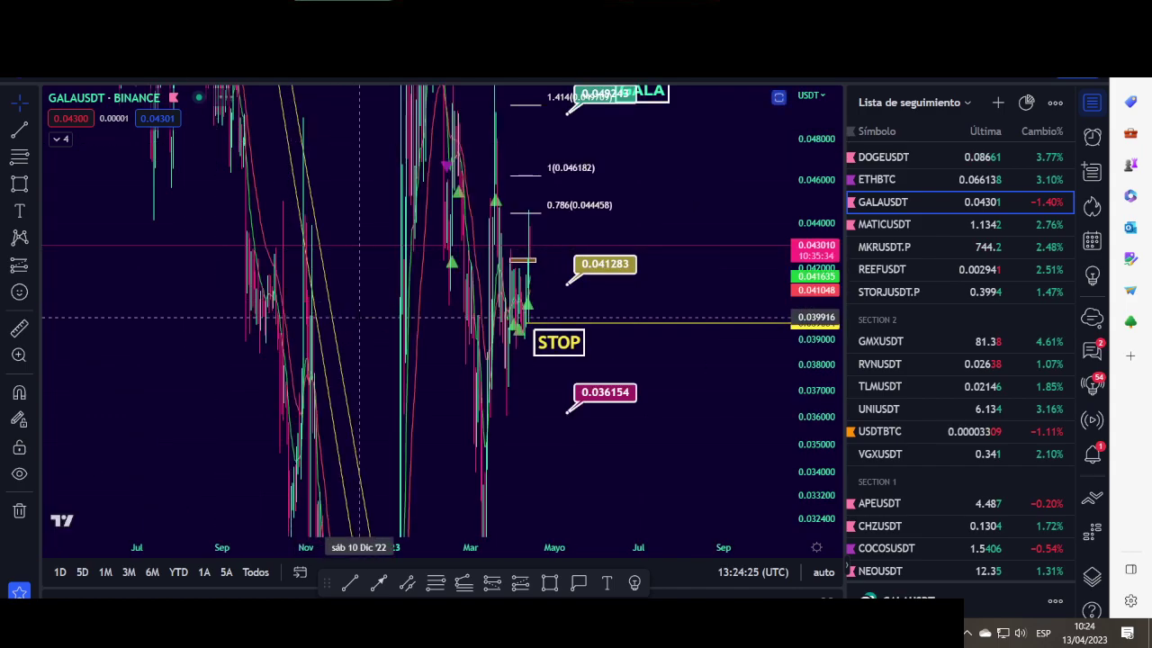
scroll(724, 447, up, 5)
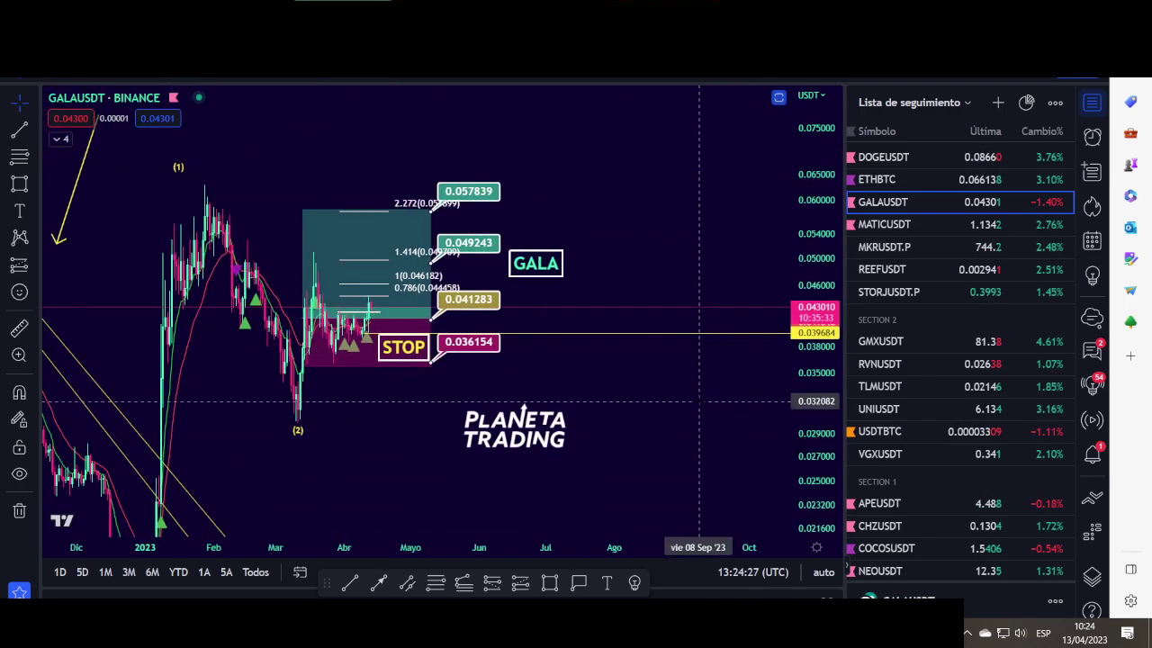
drag(729, 370, 800, 364)
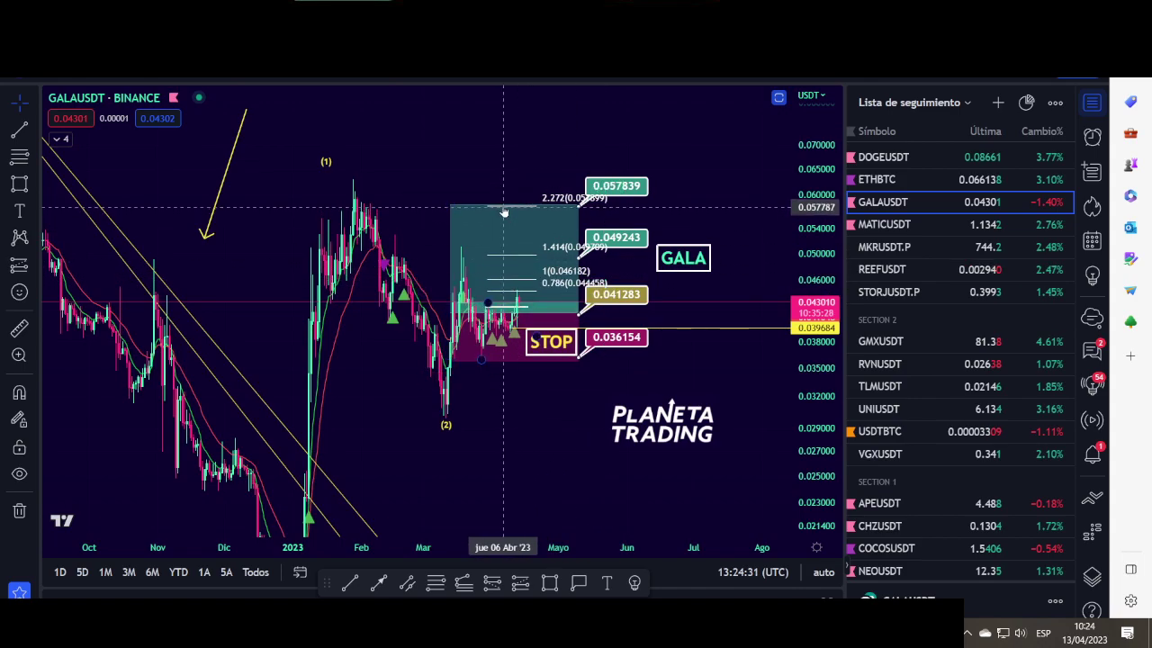
click(495, 297)
scroll(676, 350, up, 3)
drag(630, 390, 751, 403)
scroll(250, 278, up, 2)
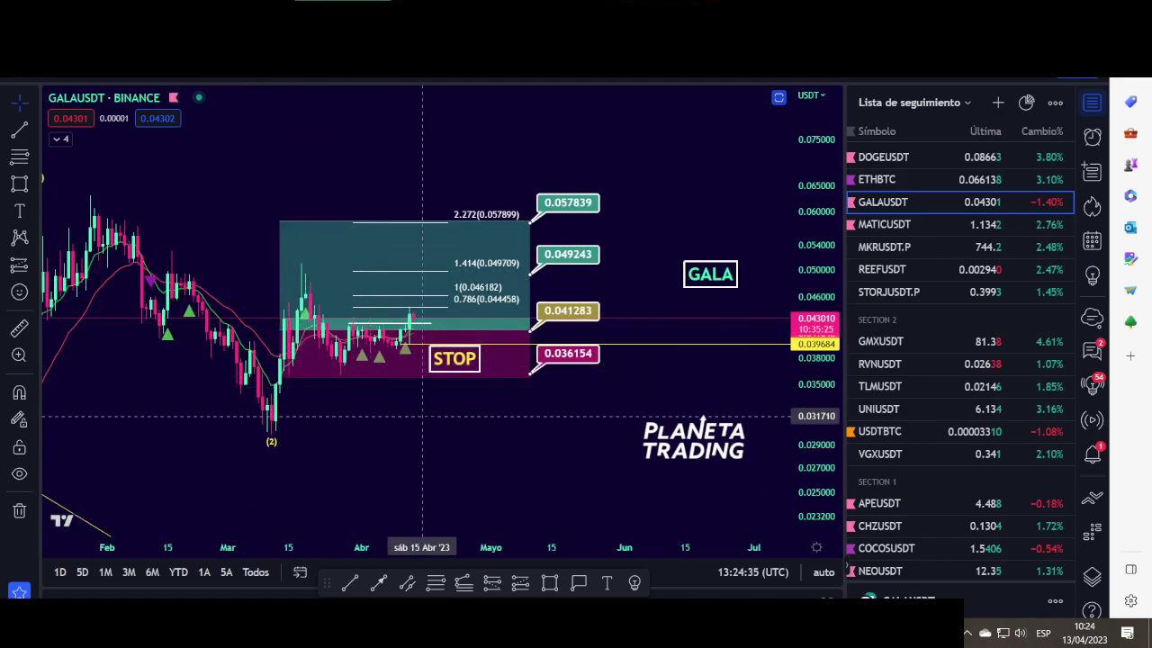
drag(439, 420, 464, 434)
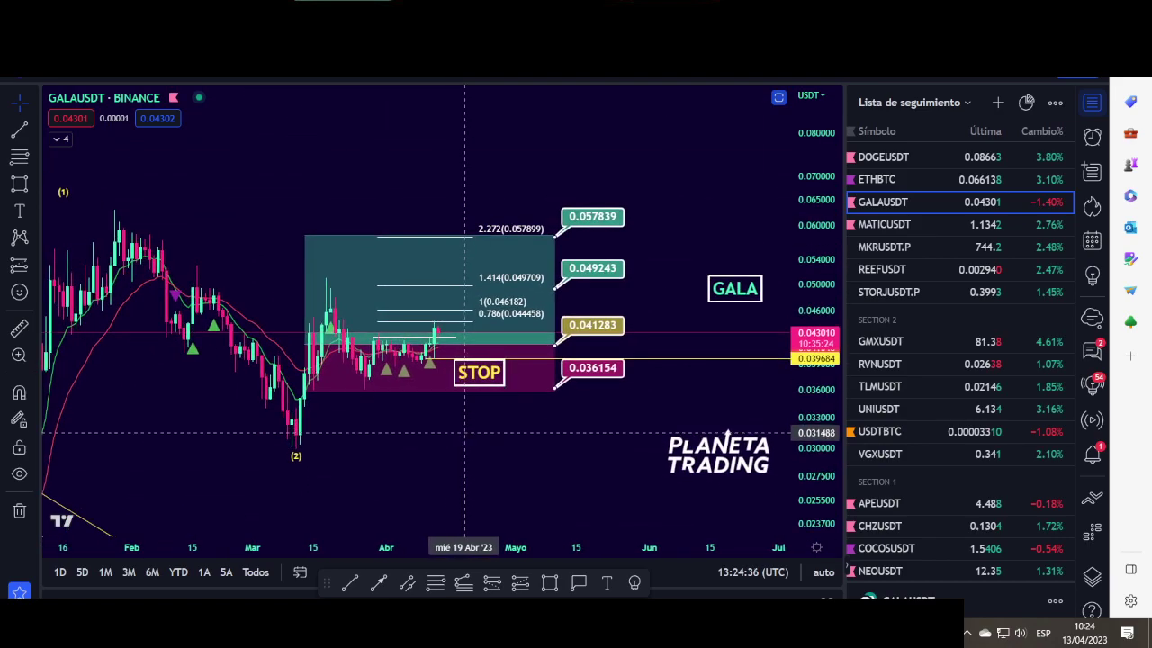
- Hide the watchlist, enlarge the GALA price scale, and move the magenta stop label onto the yellow stop line at about 0.039665
click(1092, 104)
drag(1046, 358, 1047, 202)
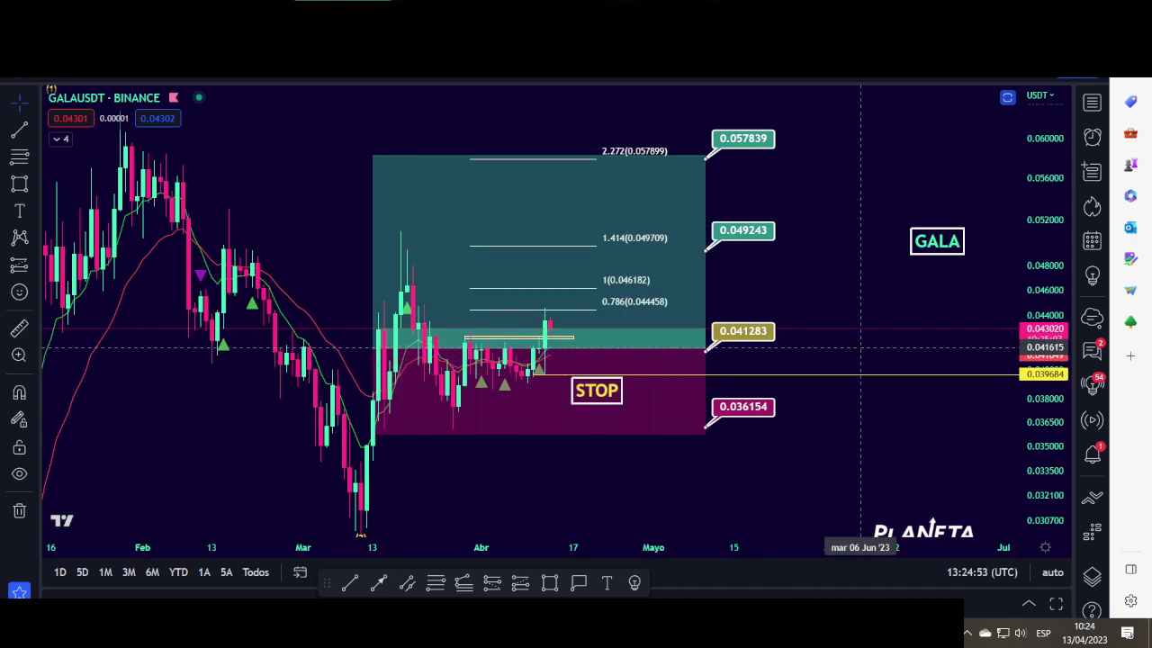
drag(1042, 429, 1041, 413)
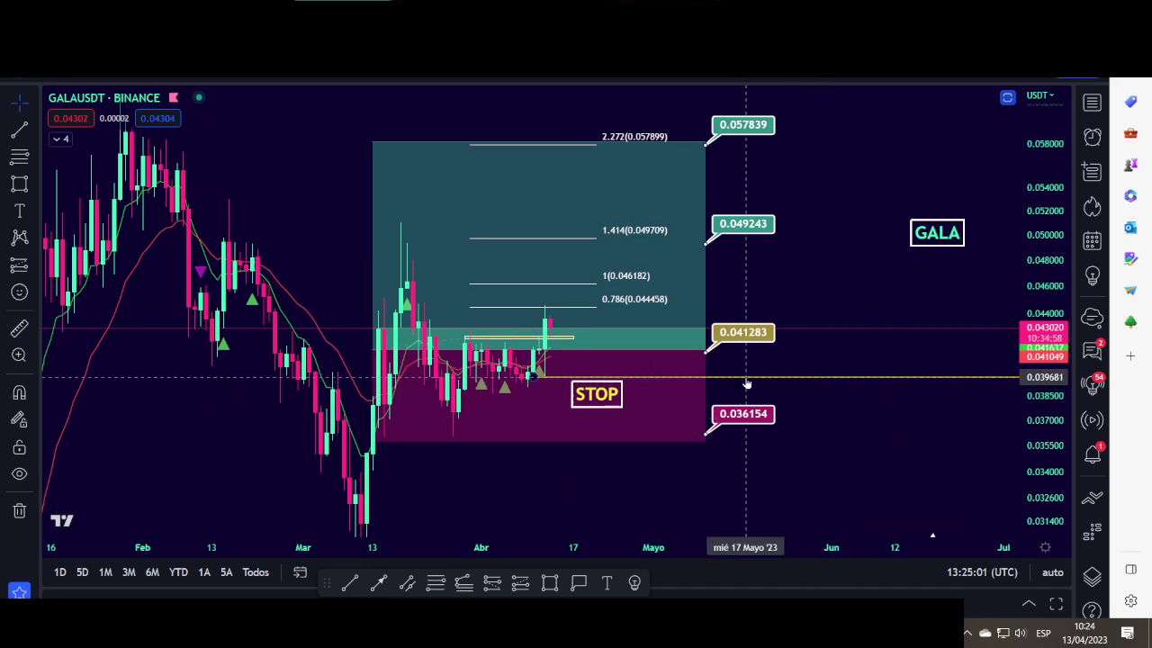
drag(741, 420, 785, 364)
click(797, 411)
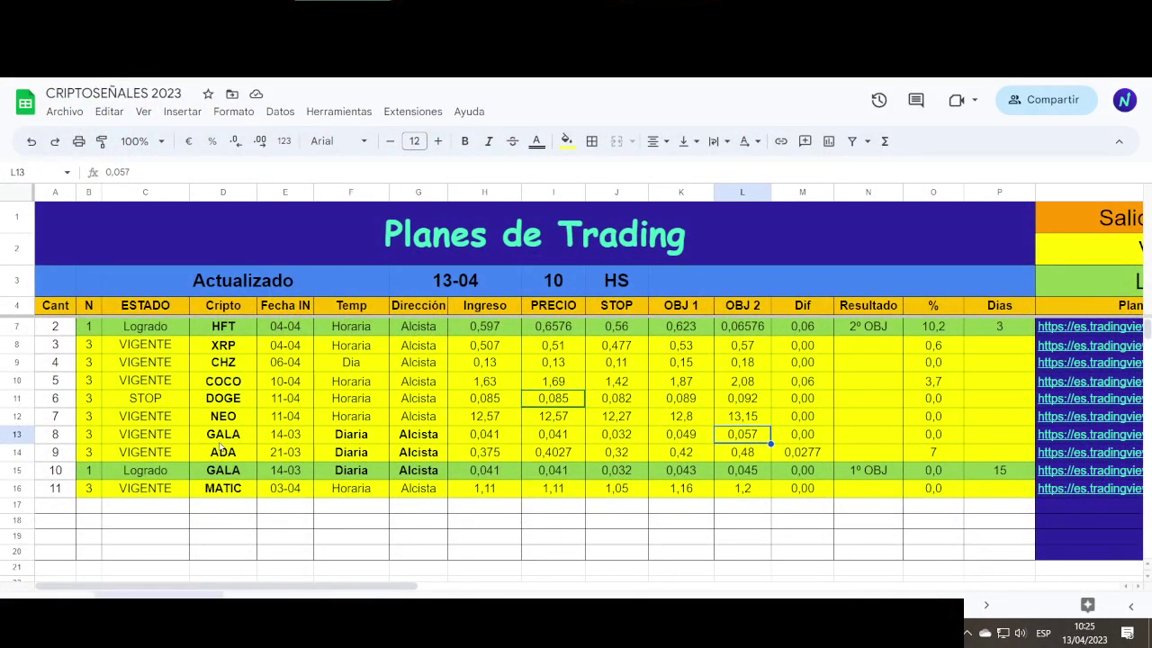
- Switch to the trading plans spreadsheet and review the ADA plan's entry, stop and both targets
click(222, 454)
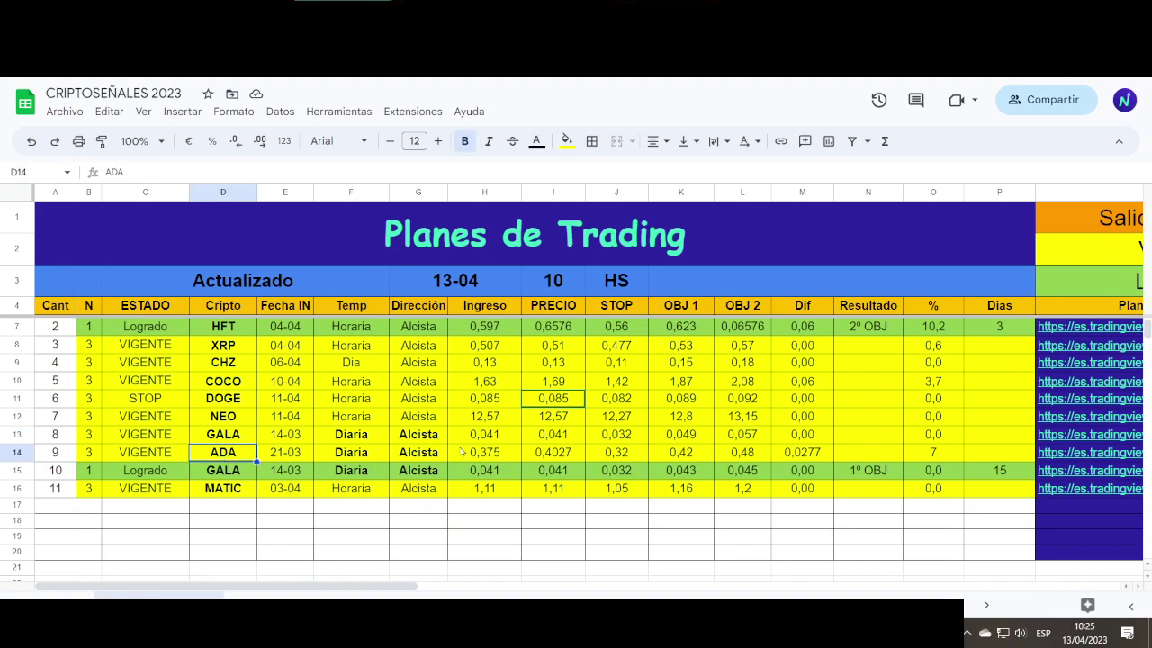
click(480, 453)
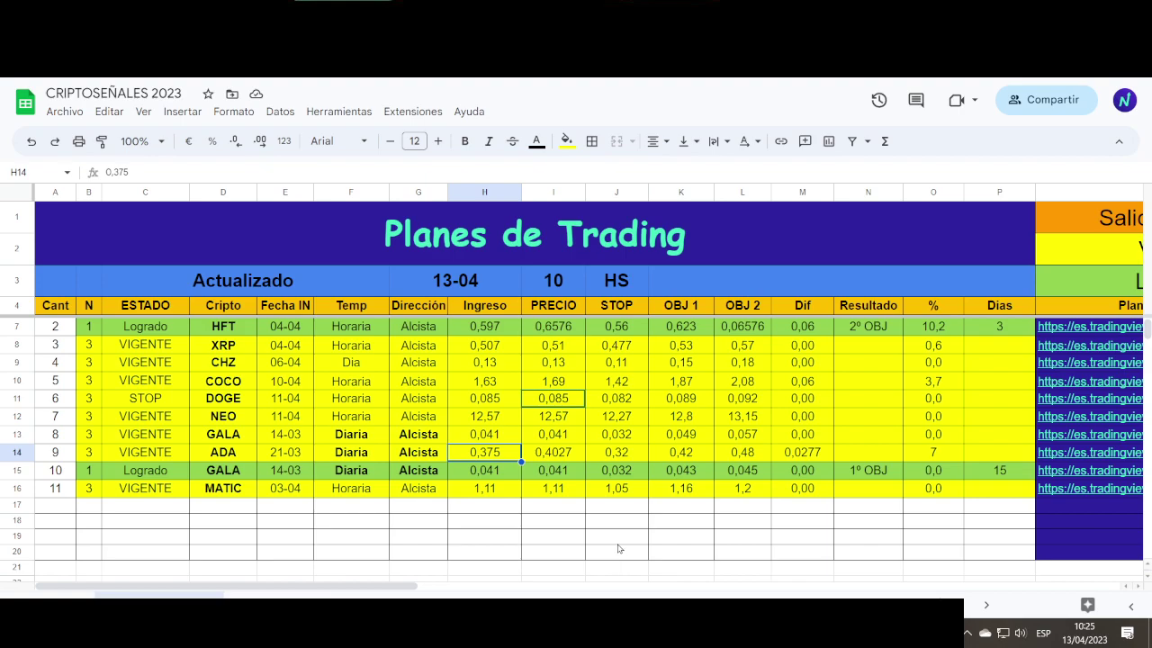
click(605, 459)
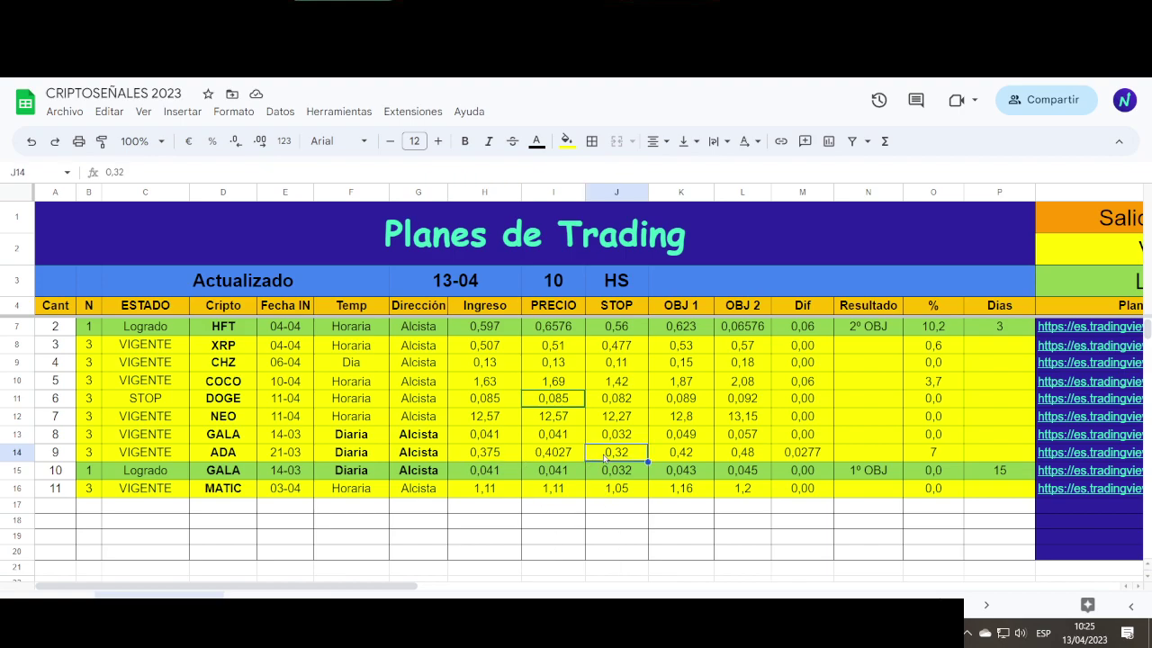
click(689, 456)
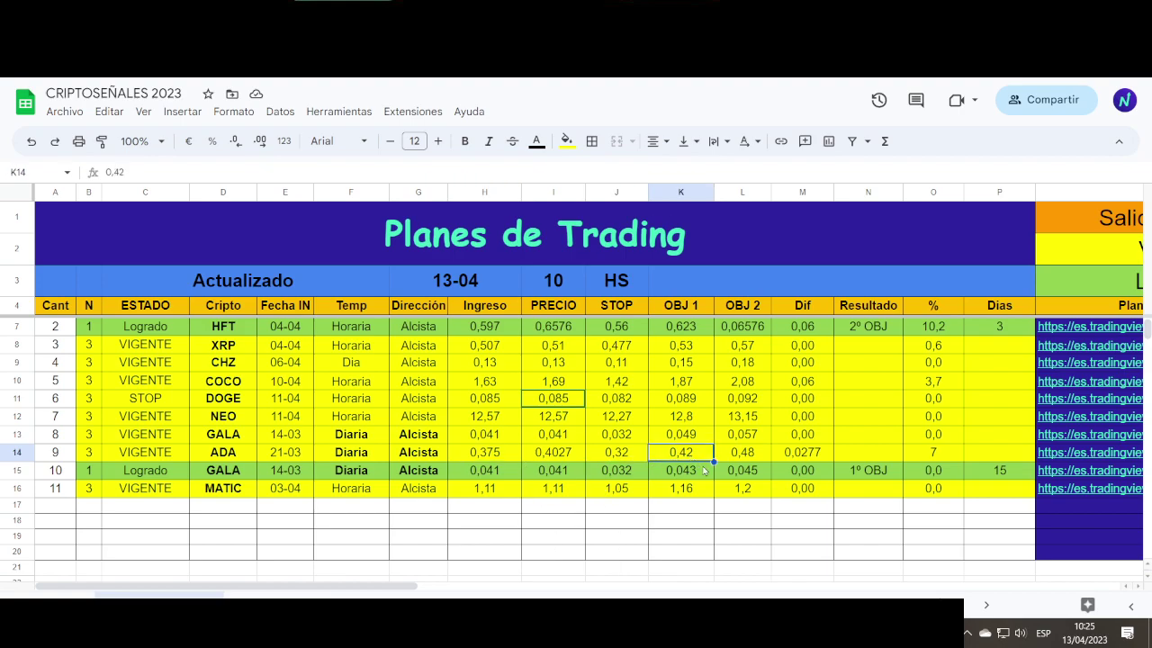
click(740, 457)
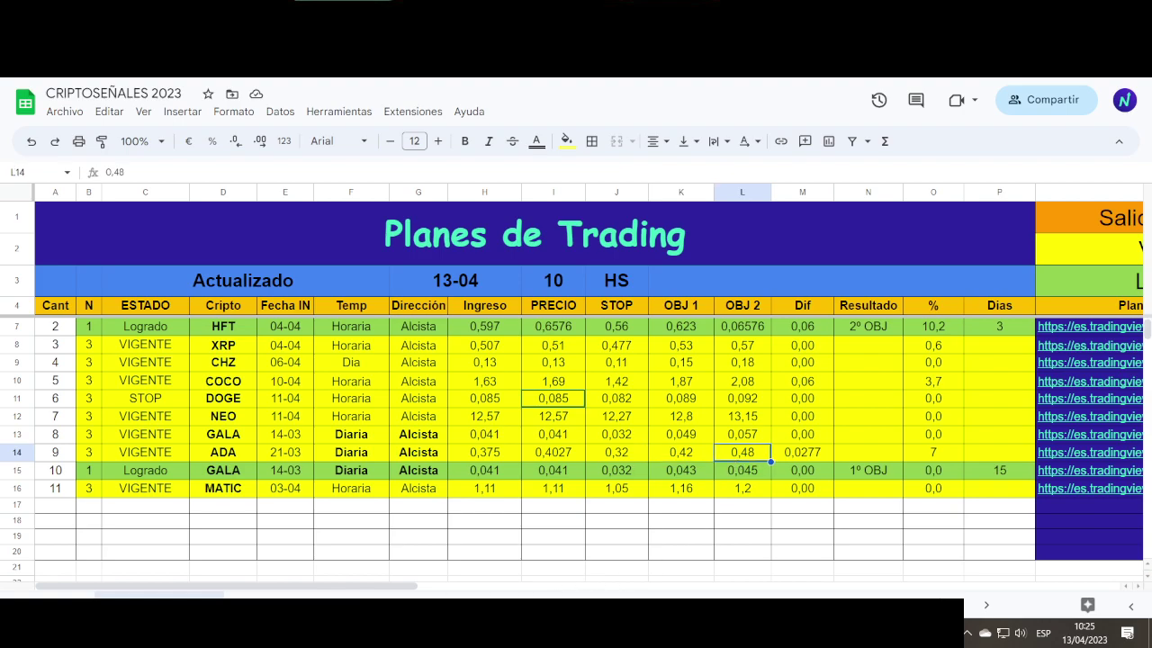
- Return to the charts, show the watchlist sorted by symbol, and open ADAUSD from its Scalping section
key(alt+Tab)
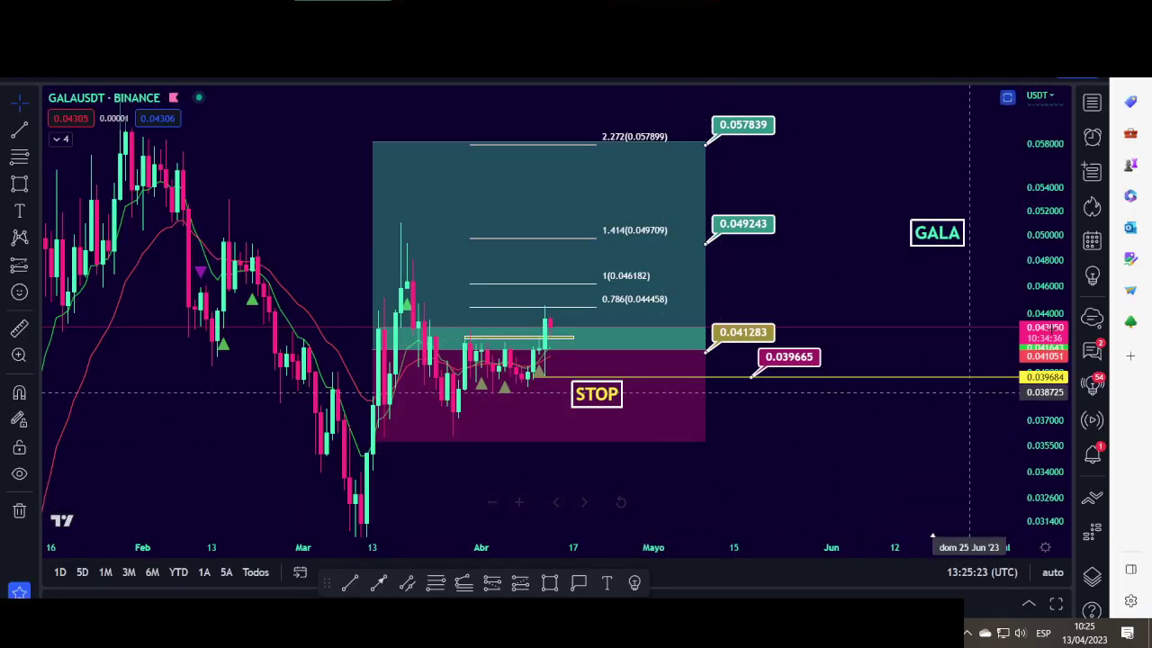
click(1092, 105)
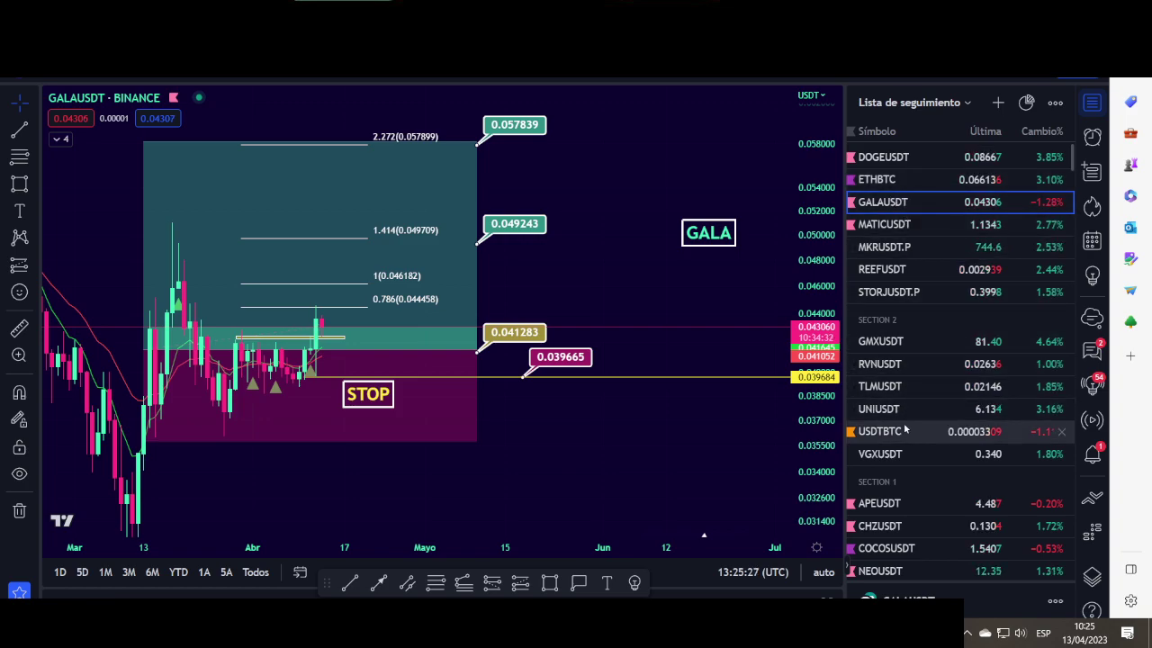
scroll(901, 513, down, 2)
scroll(901, 513, down, 2)
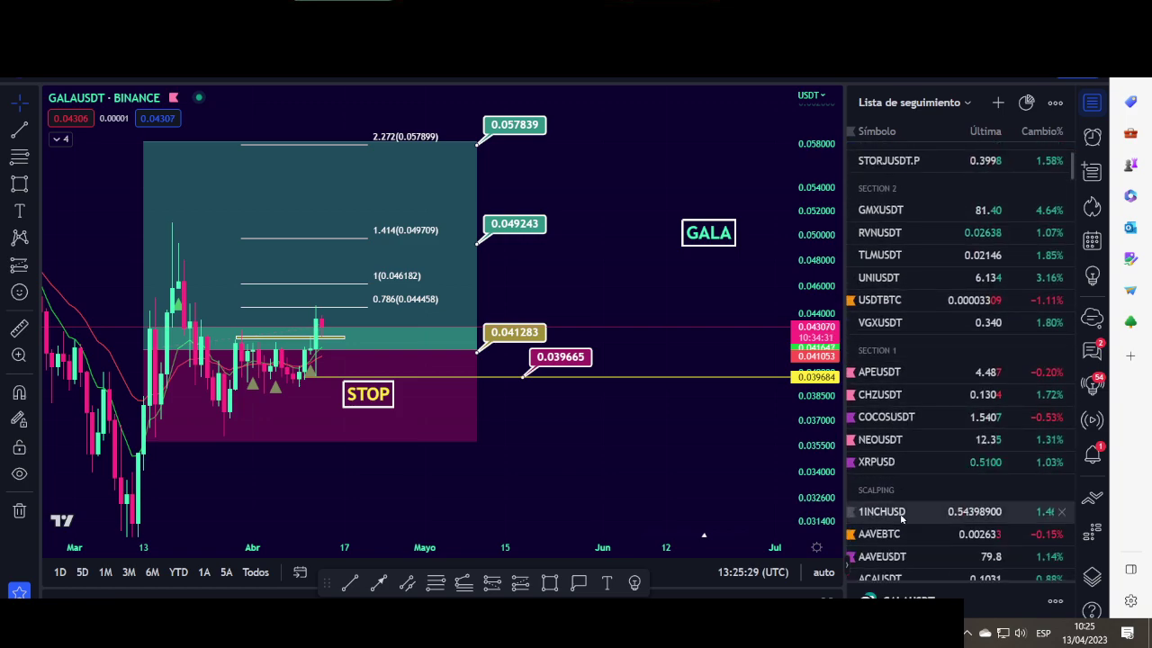
scroll(909, 360, up, 4)
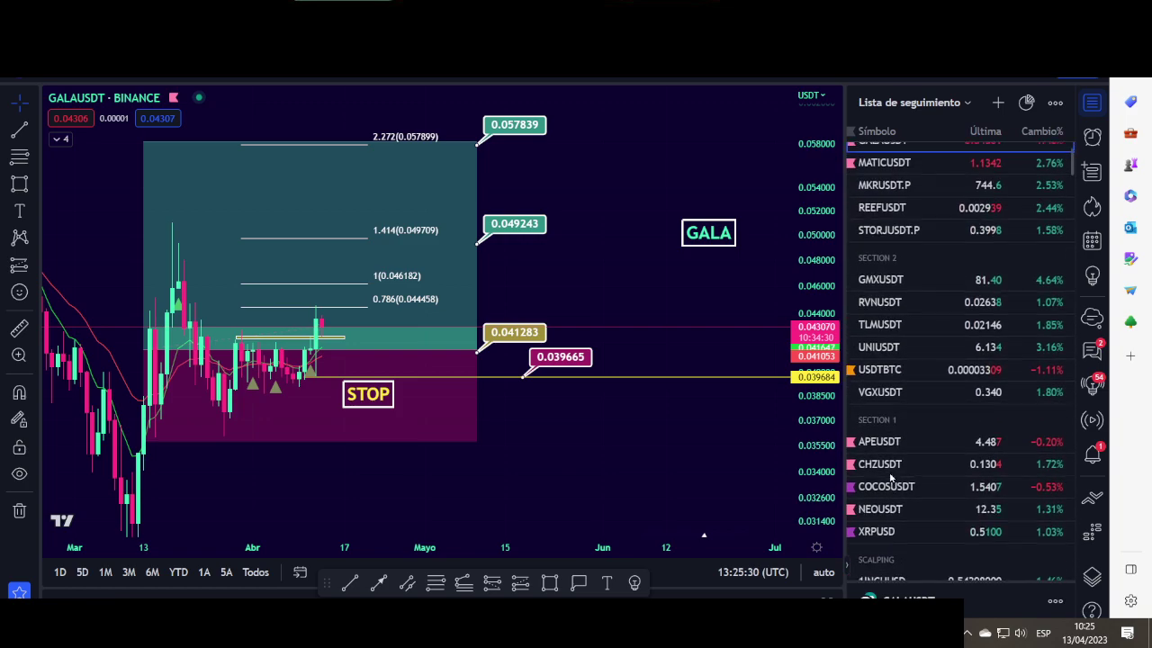
click(882, 132)
click(882, 132)
scroll(880, 333, down, 5)
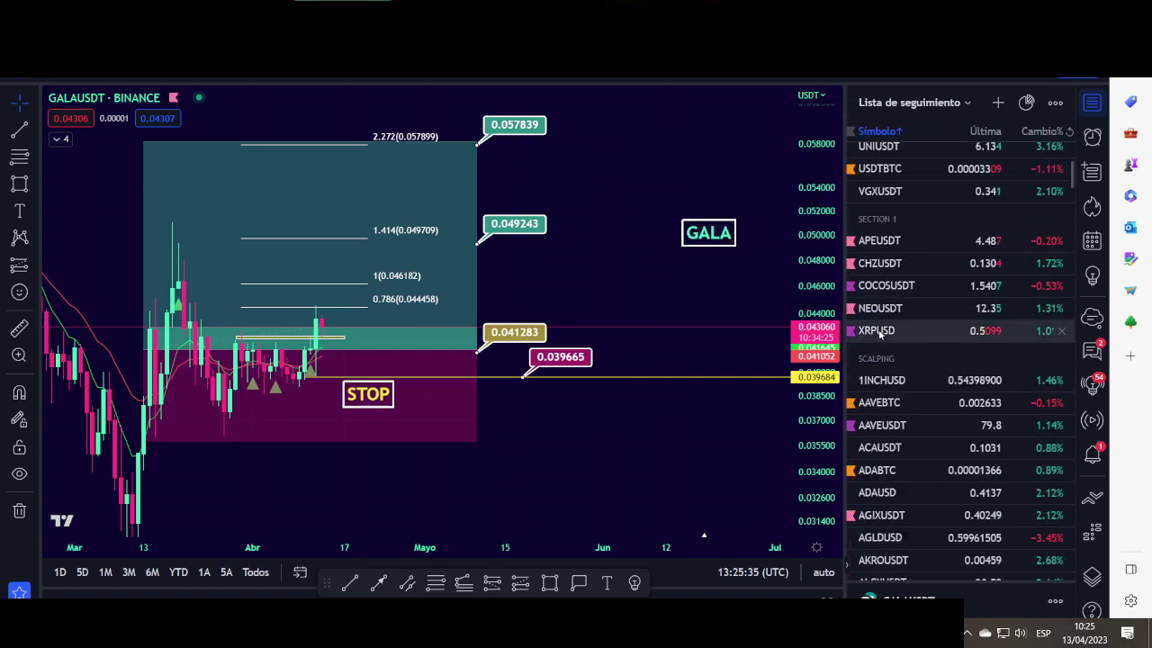
click(900, 494)
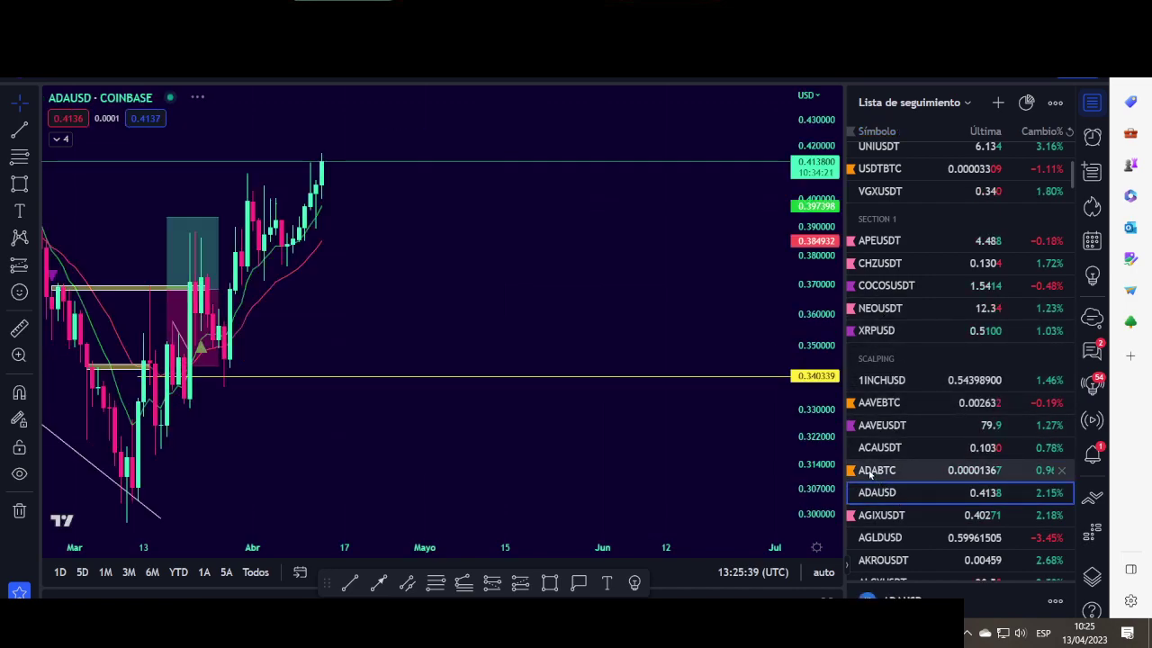
- Look through the watchlist for other ADA pairs and switch to the Lista rosa watchlist
scroll(873, 472, down, 4)
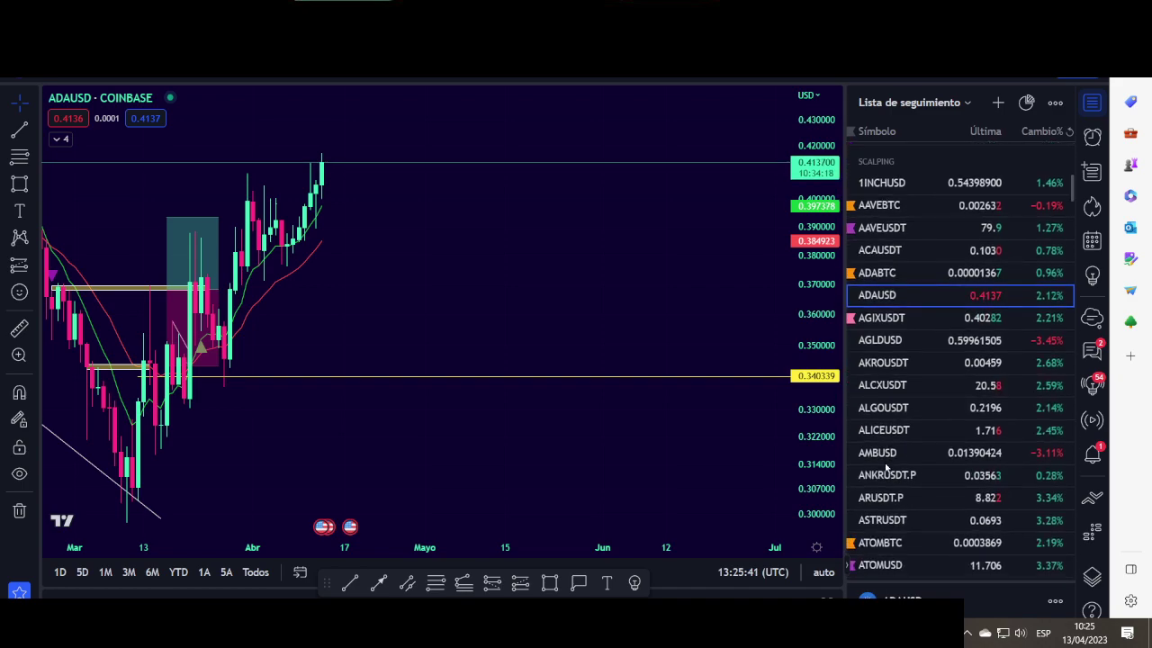
scroll(886, 467, down, 3)
scroll(887, 467, up, 4)
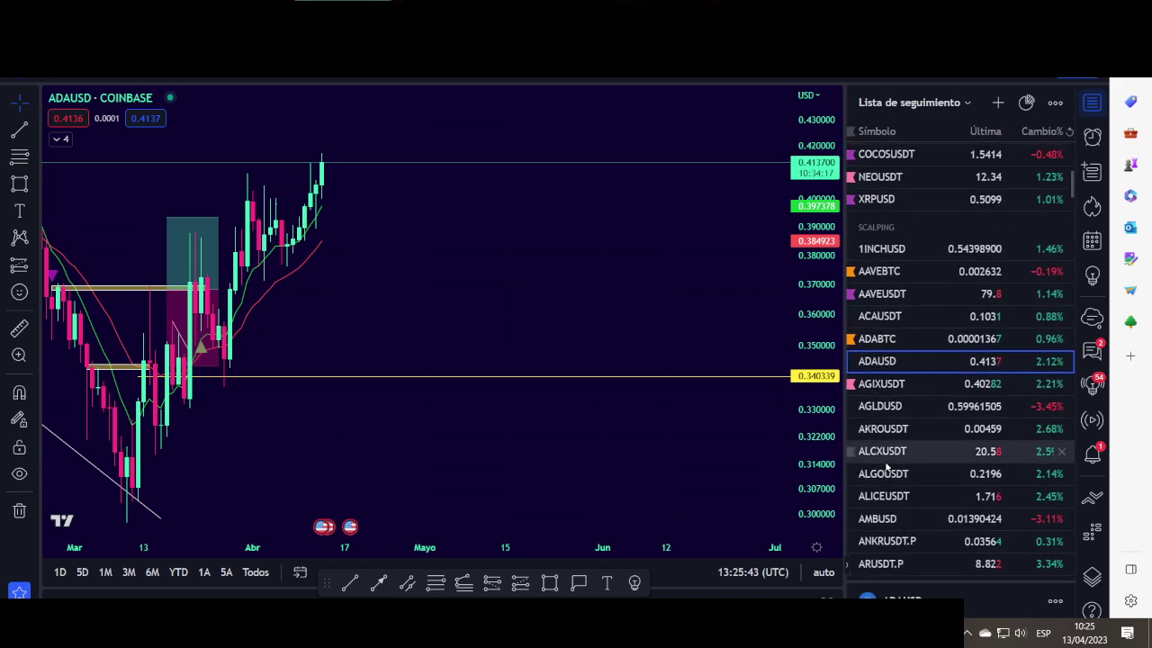
scroll(887, 466, up, 4)
scroll(886, 467, up, 4)
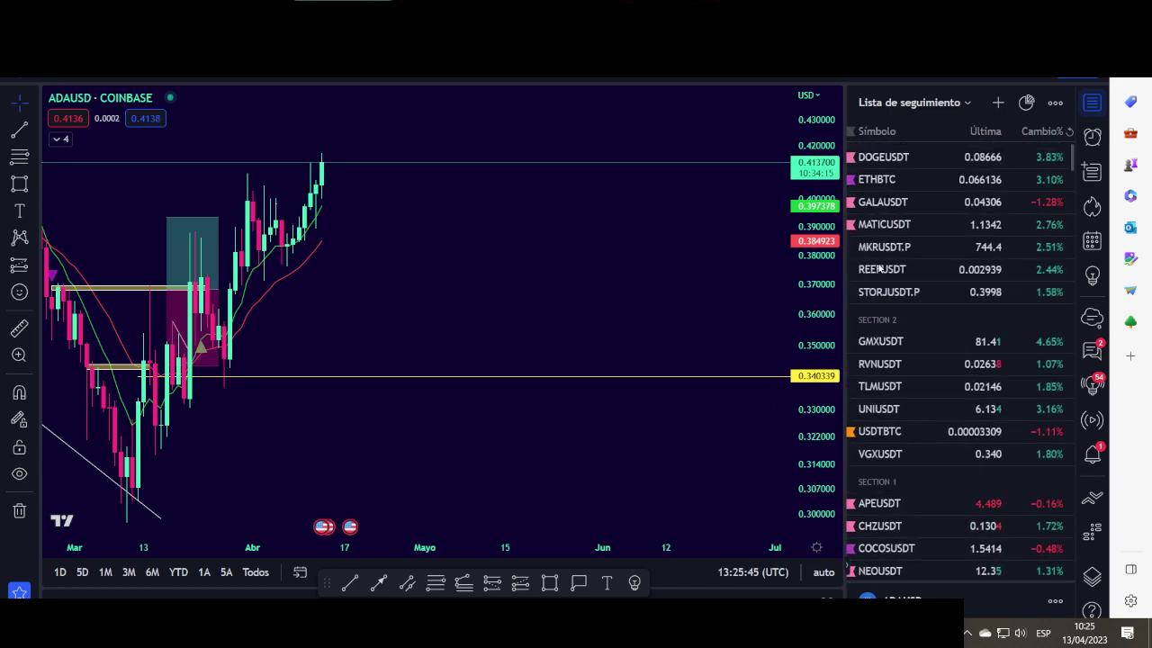
click(884, 108)
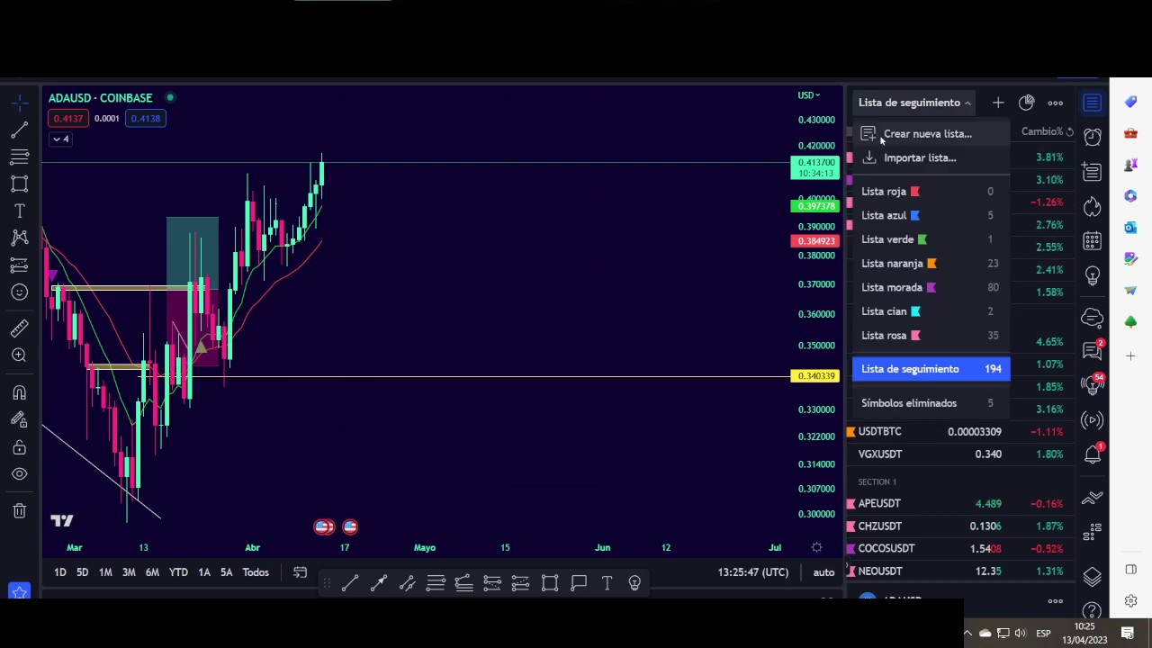
click(886, 334)
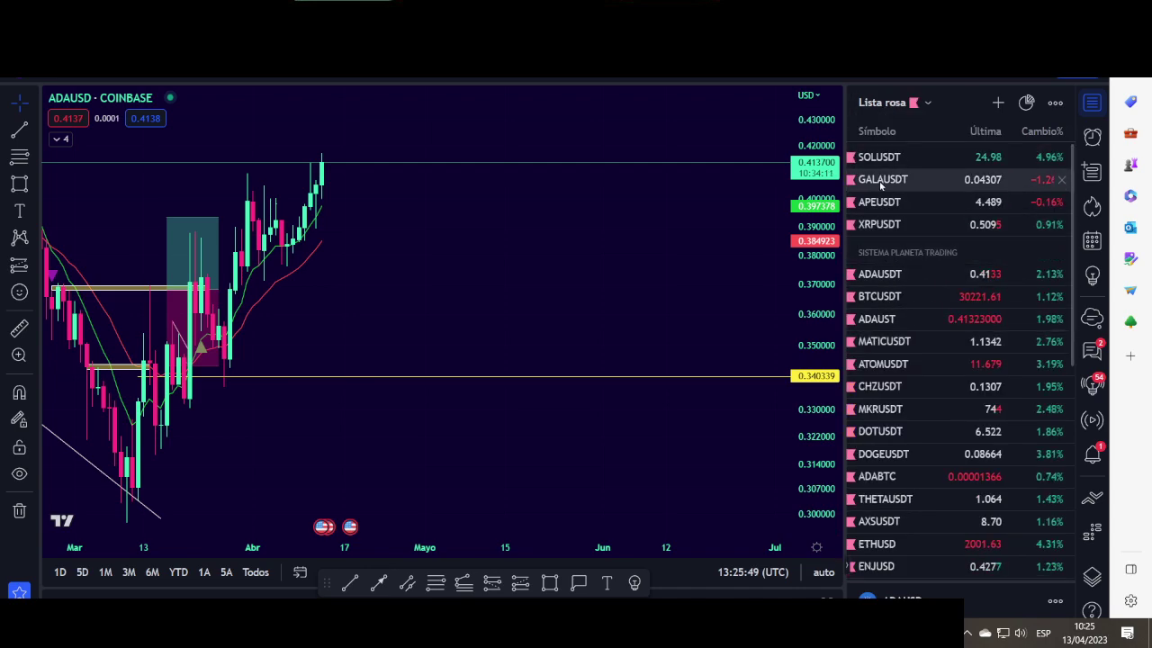
- Open ADAUST from Lista rosa and frame its chart around the long position and trend channel
click(889, 320)
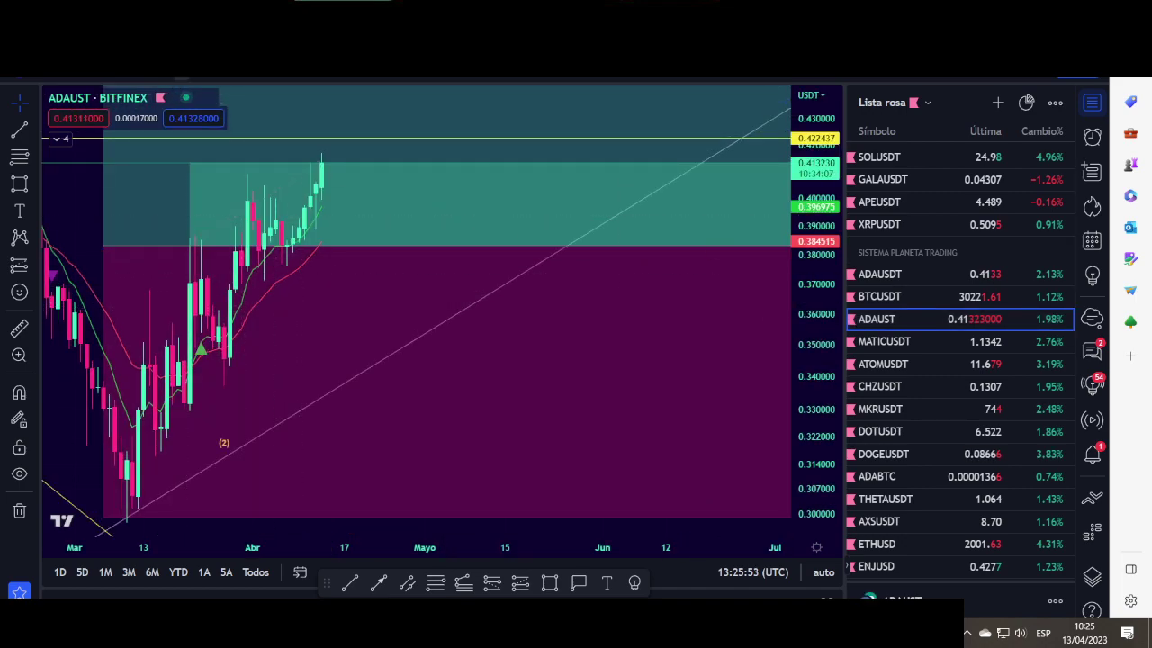
scroll(689, 216, down, 3)
drag(799, 141, 792, 360)
scroll(741, 210, down, 2)
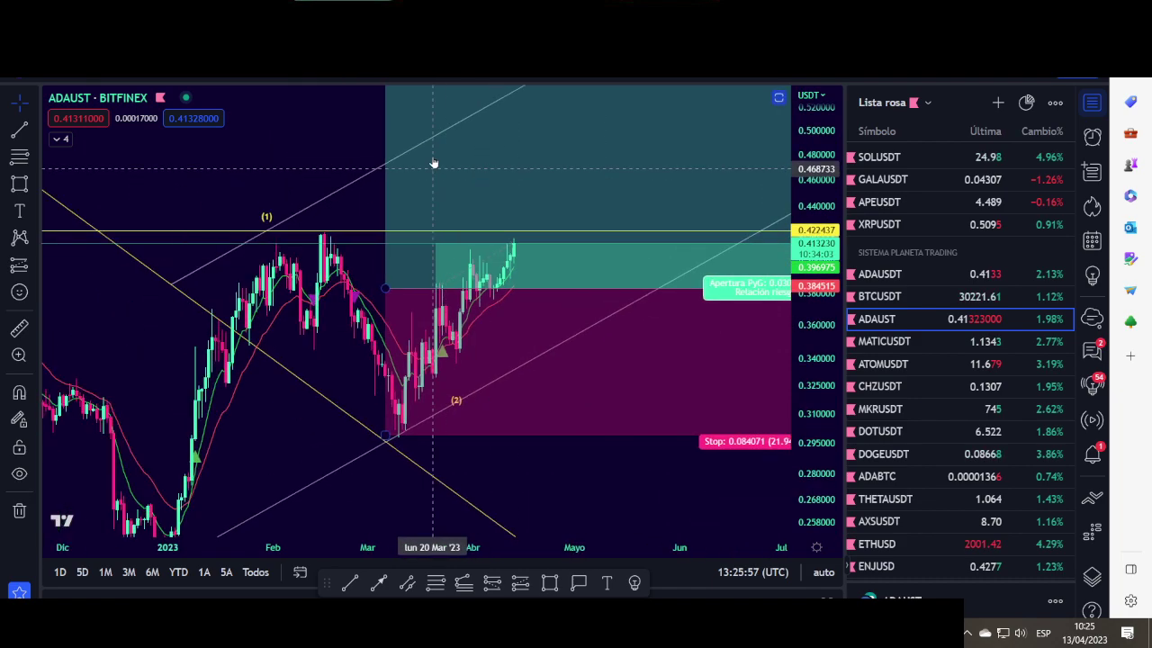
- Open ADAUSDT and frame its chart to examine price against the resistance zone, entry, stop and both targets
click(891, 275)
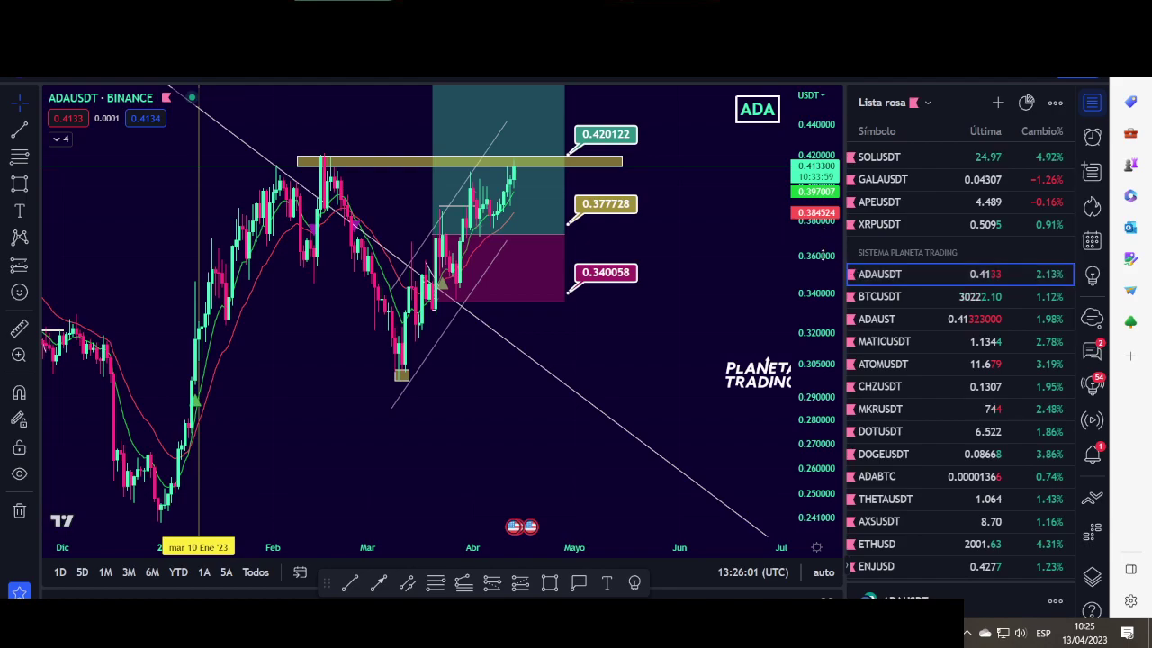
drag(823, 252, 822, 296)
drag(749, 272, 680, 326)
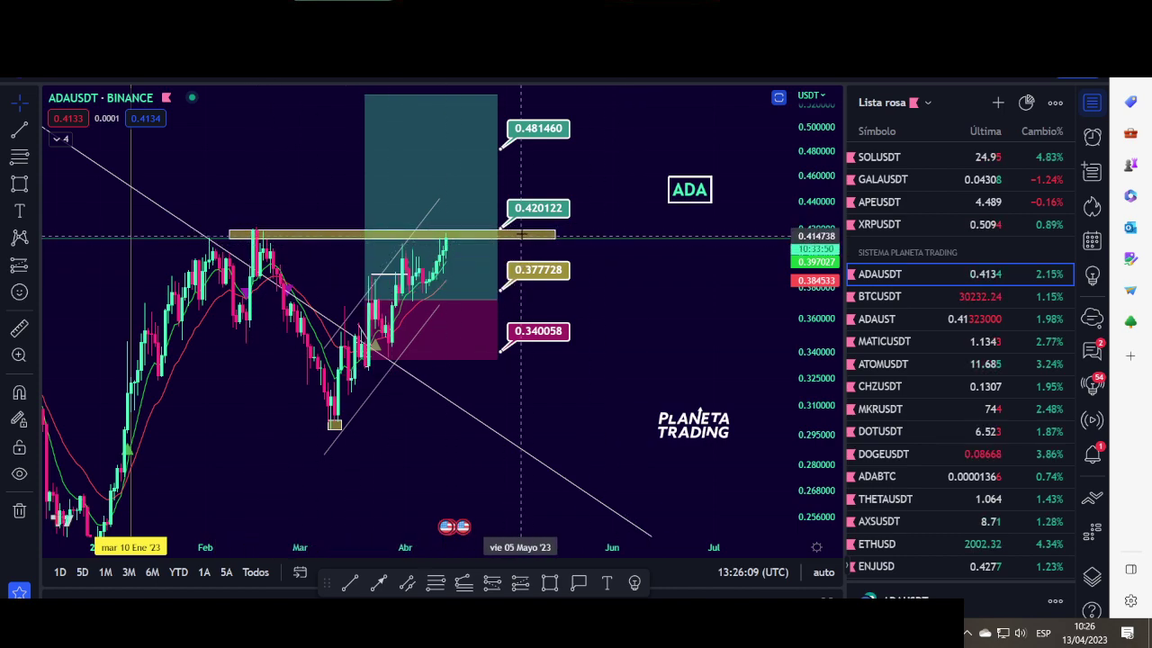
drag(813, 348, 814, 323)
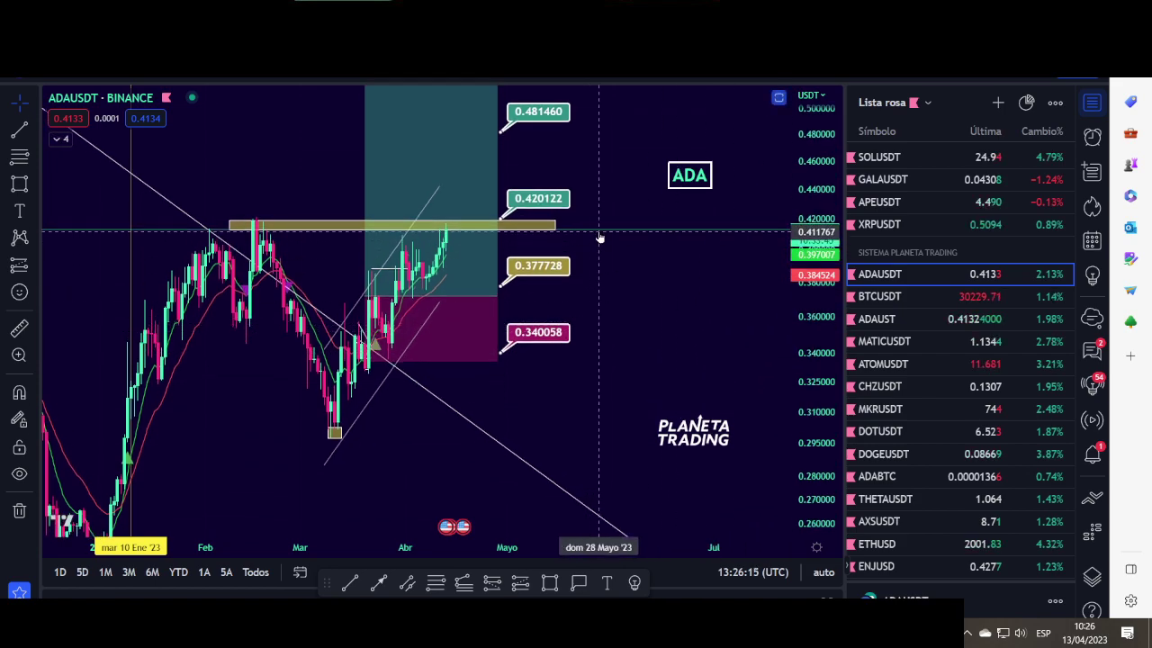
drag(624, 325, 660, 338)
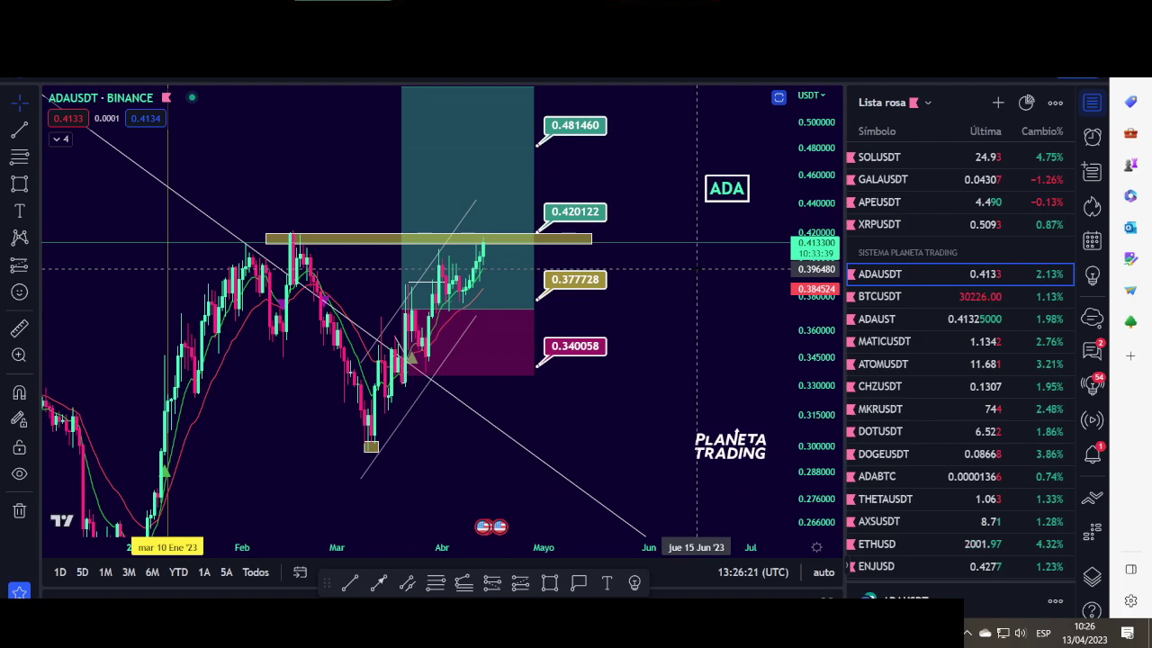
drag(686, 310, 683, 321)
drag(813, 319, 814, 373)
drag(729, 349, 696, 335)
scroll(696, 335, right, 2)
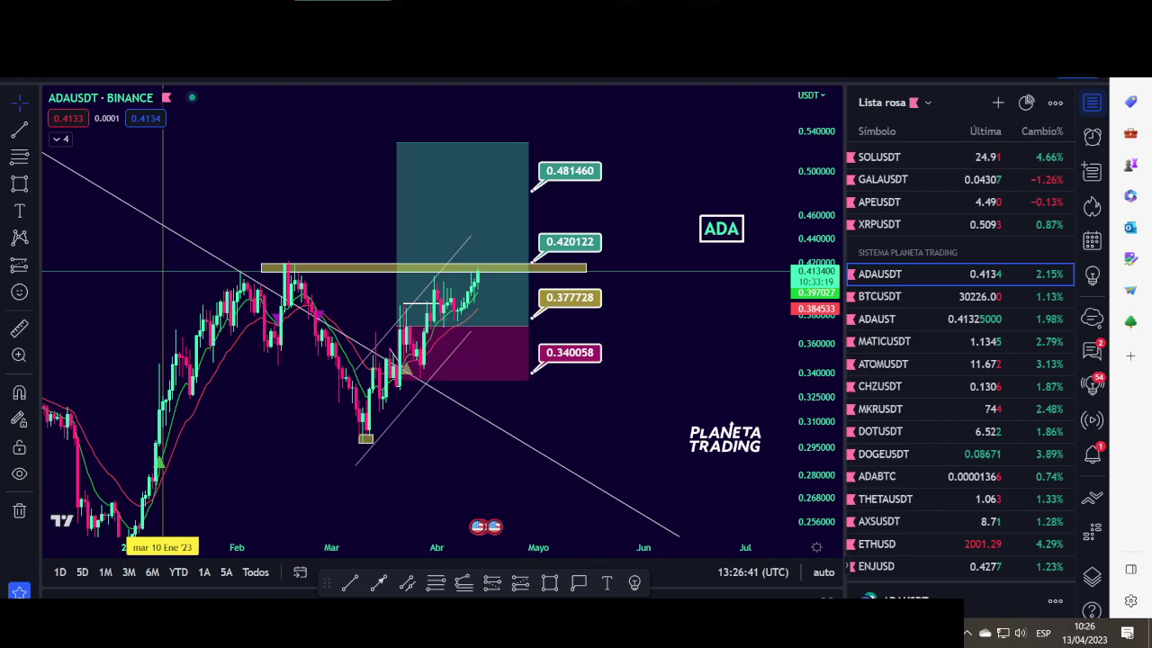
- Switch to the trading plans spreadsheet and review the achieved GALA plan's second target
key(alt+Tab)
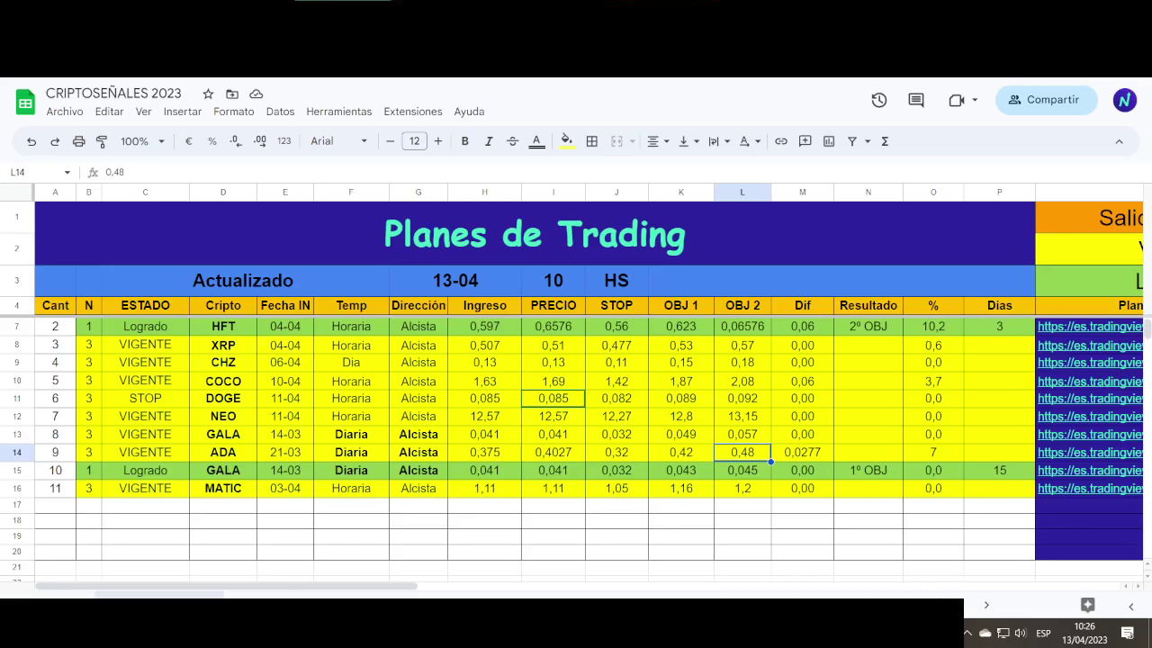
click(231, 474)
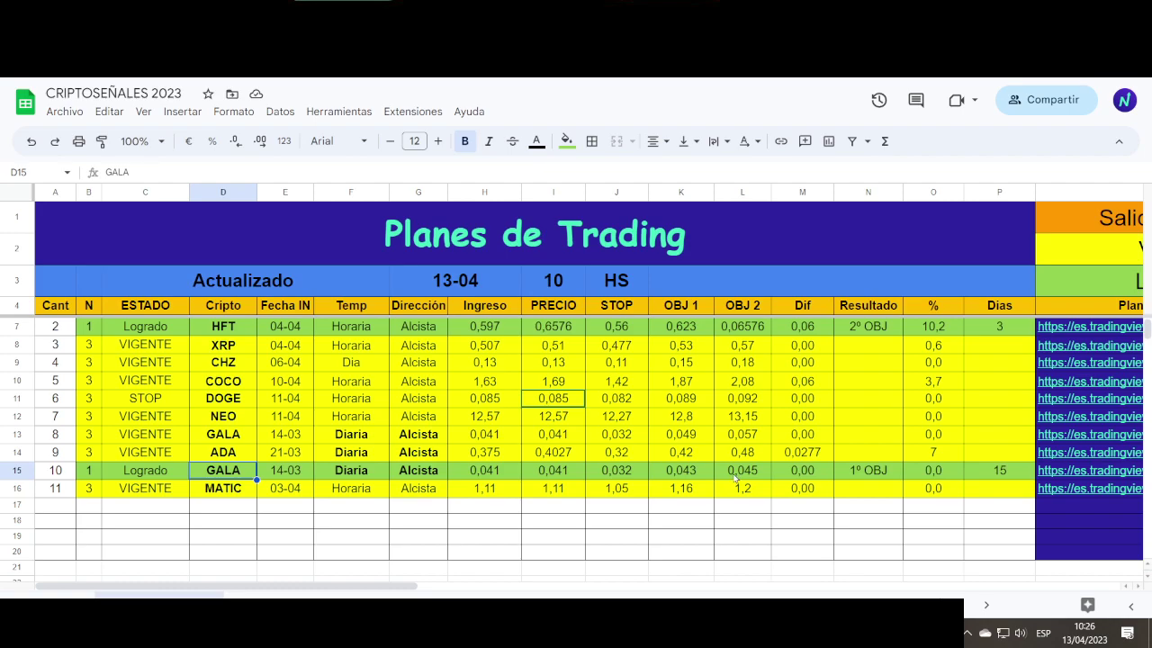
click(736, 476)
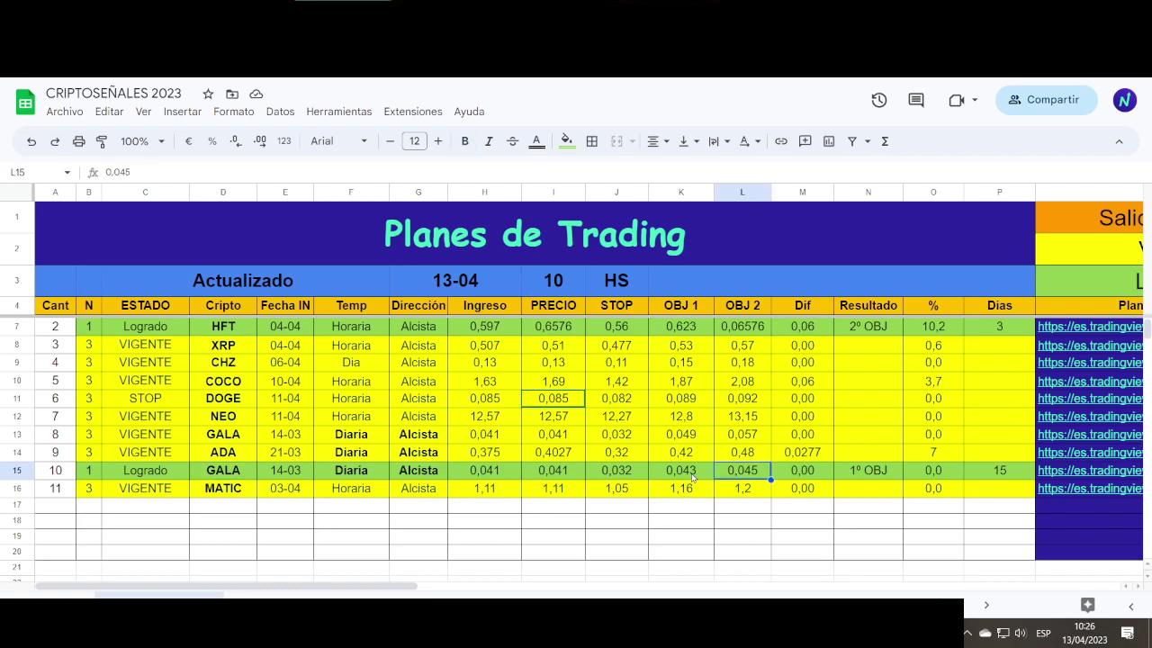